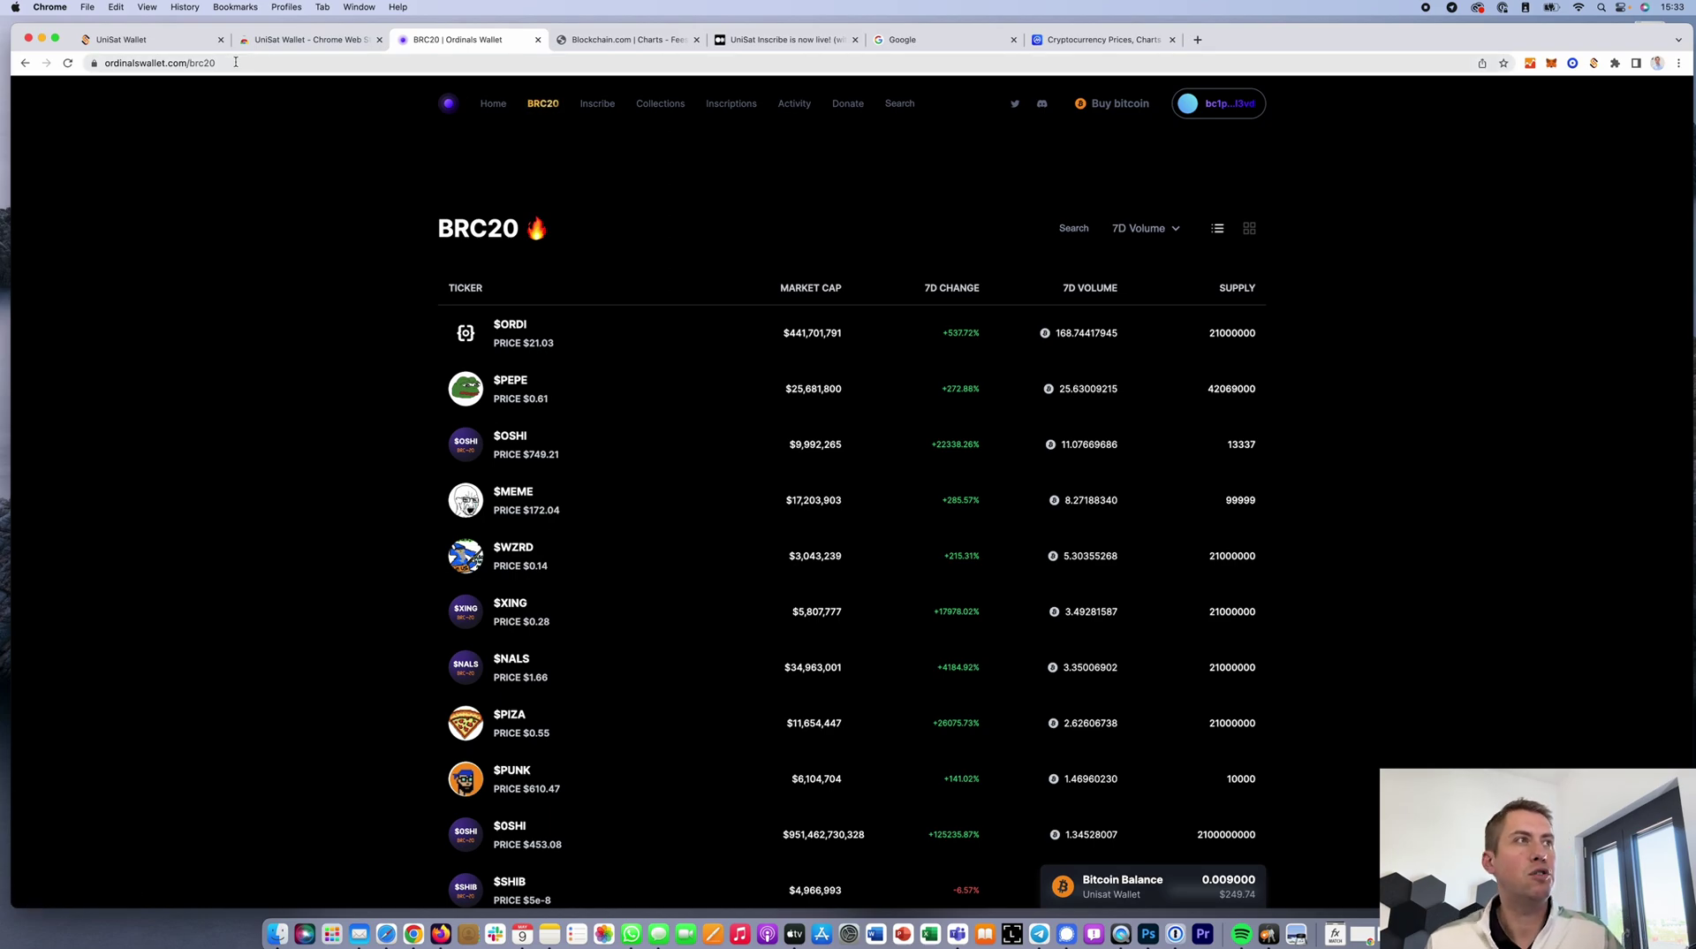
Step: Switch from the Ordinals Wallet BRC20 rankings to the UniSat Wallet site at unisat.io
left_click(157, 46)
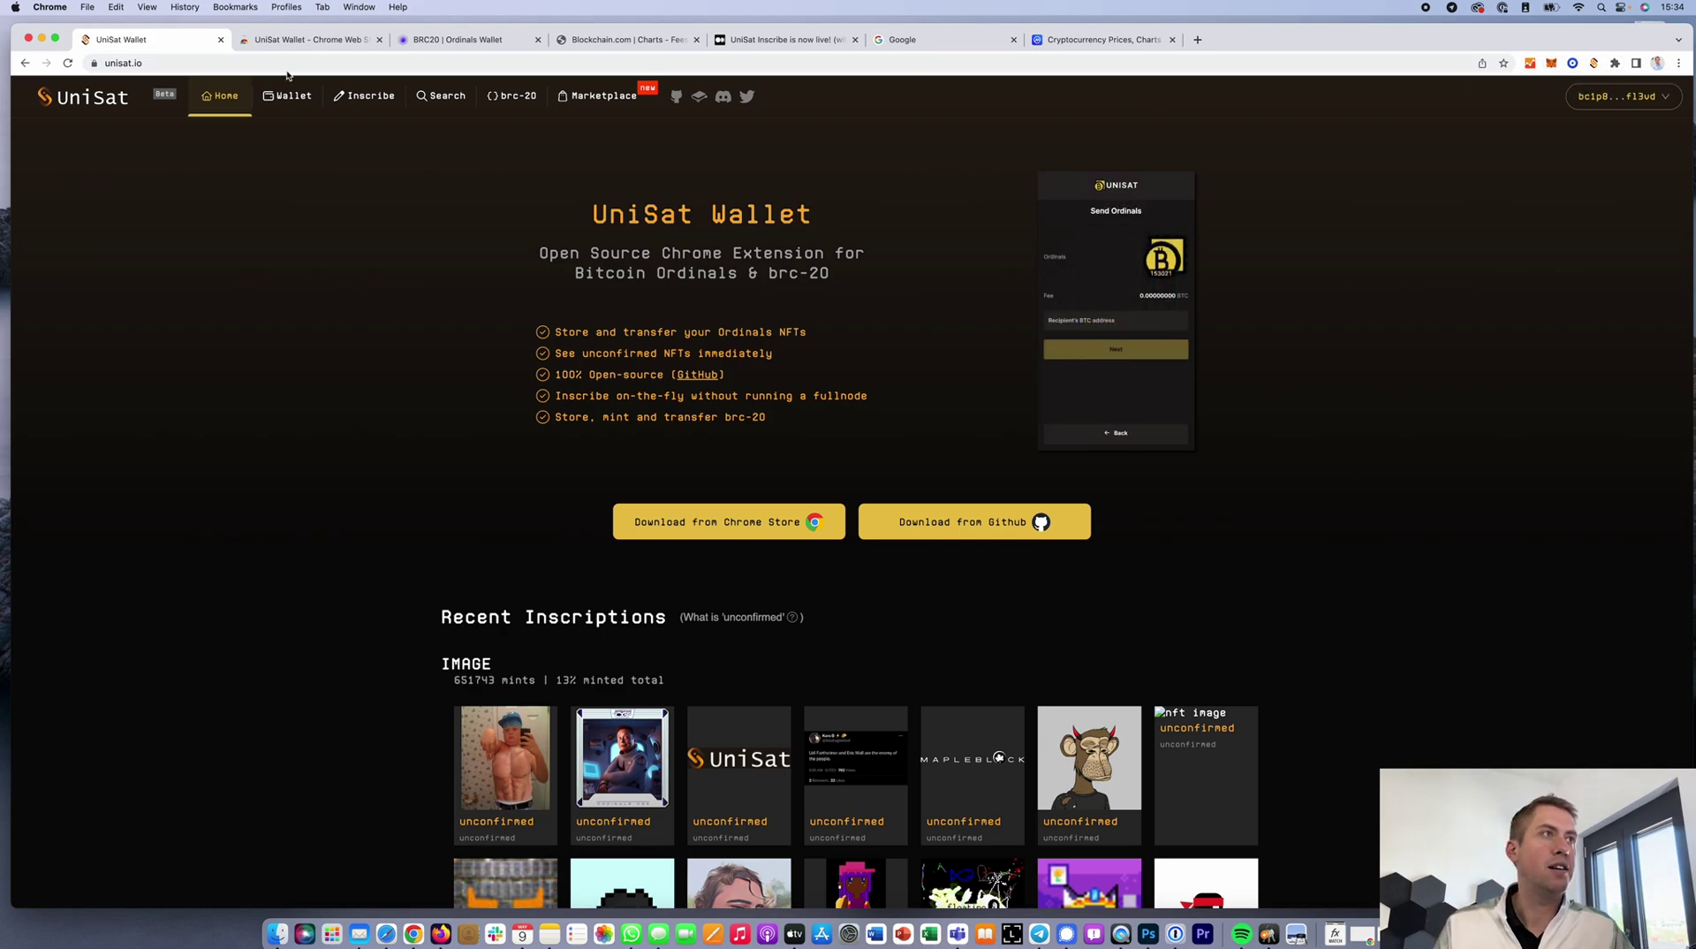
Step: Check UniSat Wallet's Chrome Web Store listing, then open the wallet popup from unisat.io
left_click(297, 40)
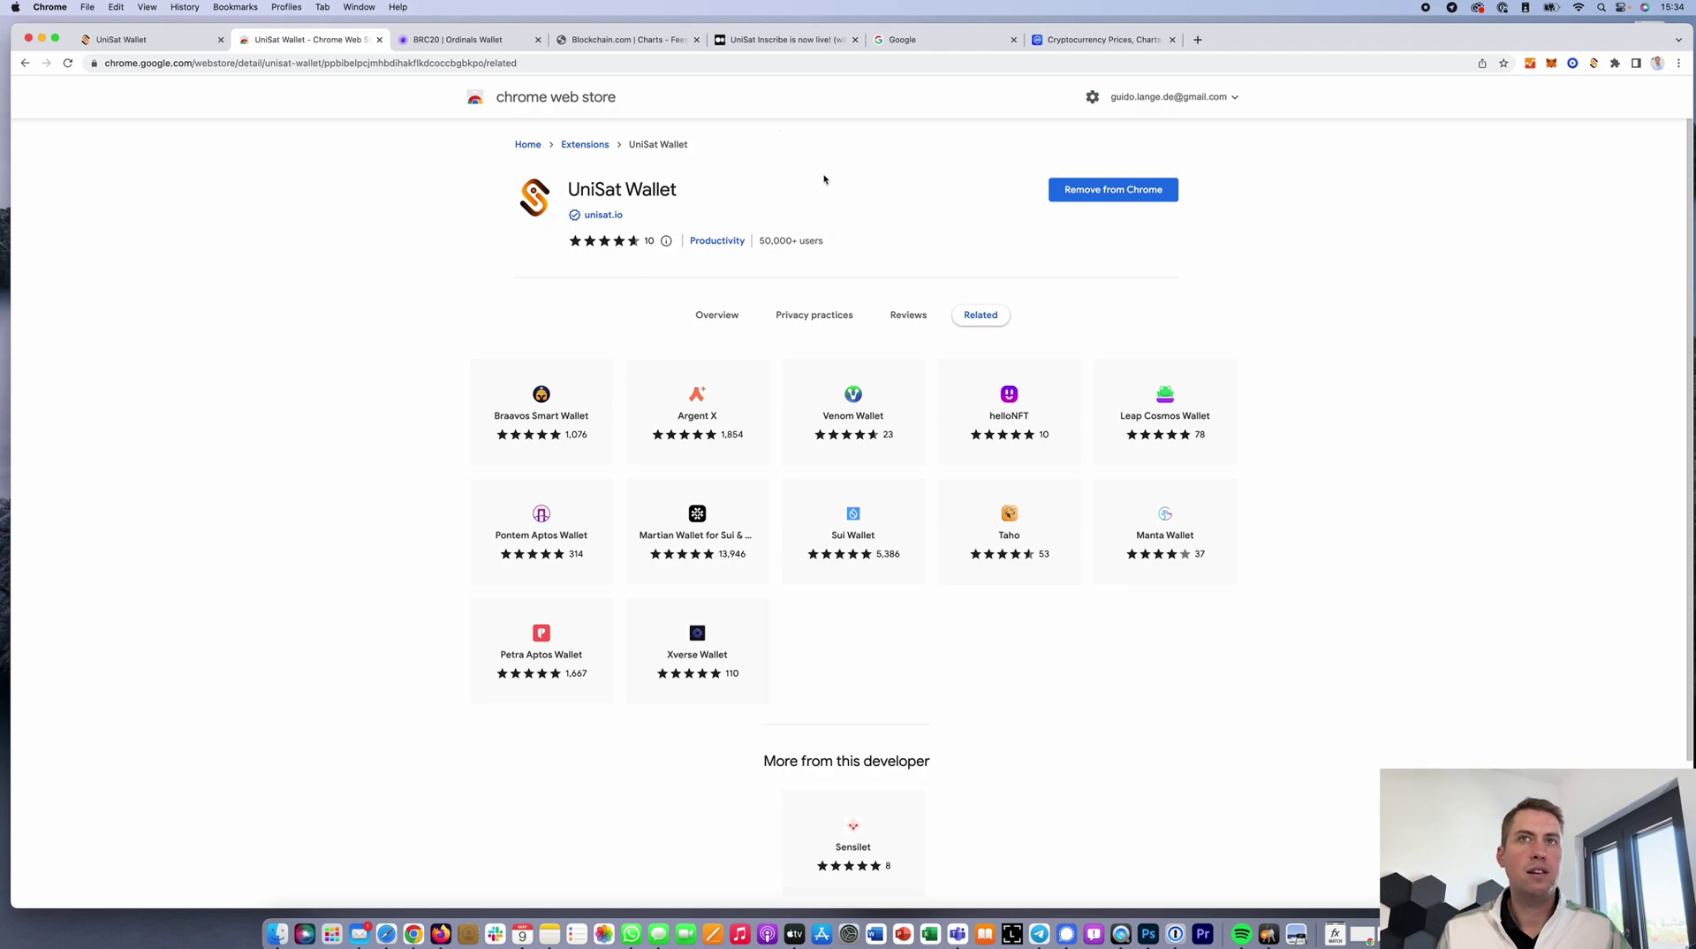
left_click(162, 49)
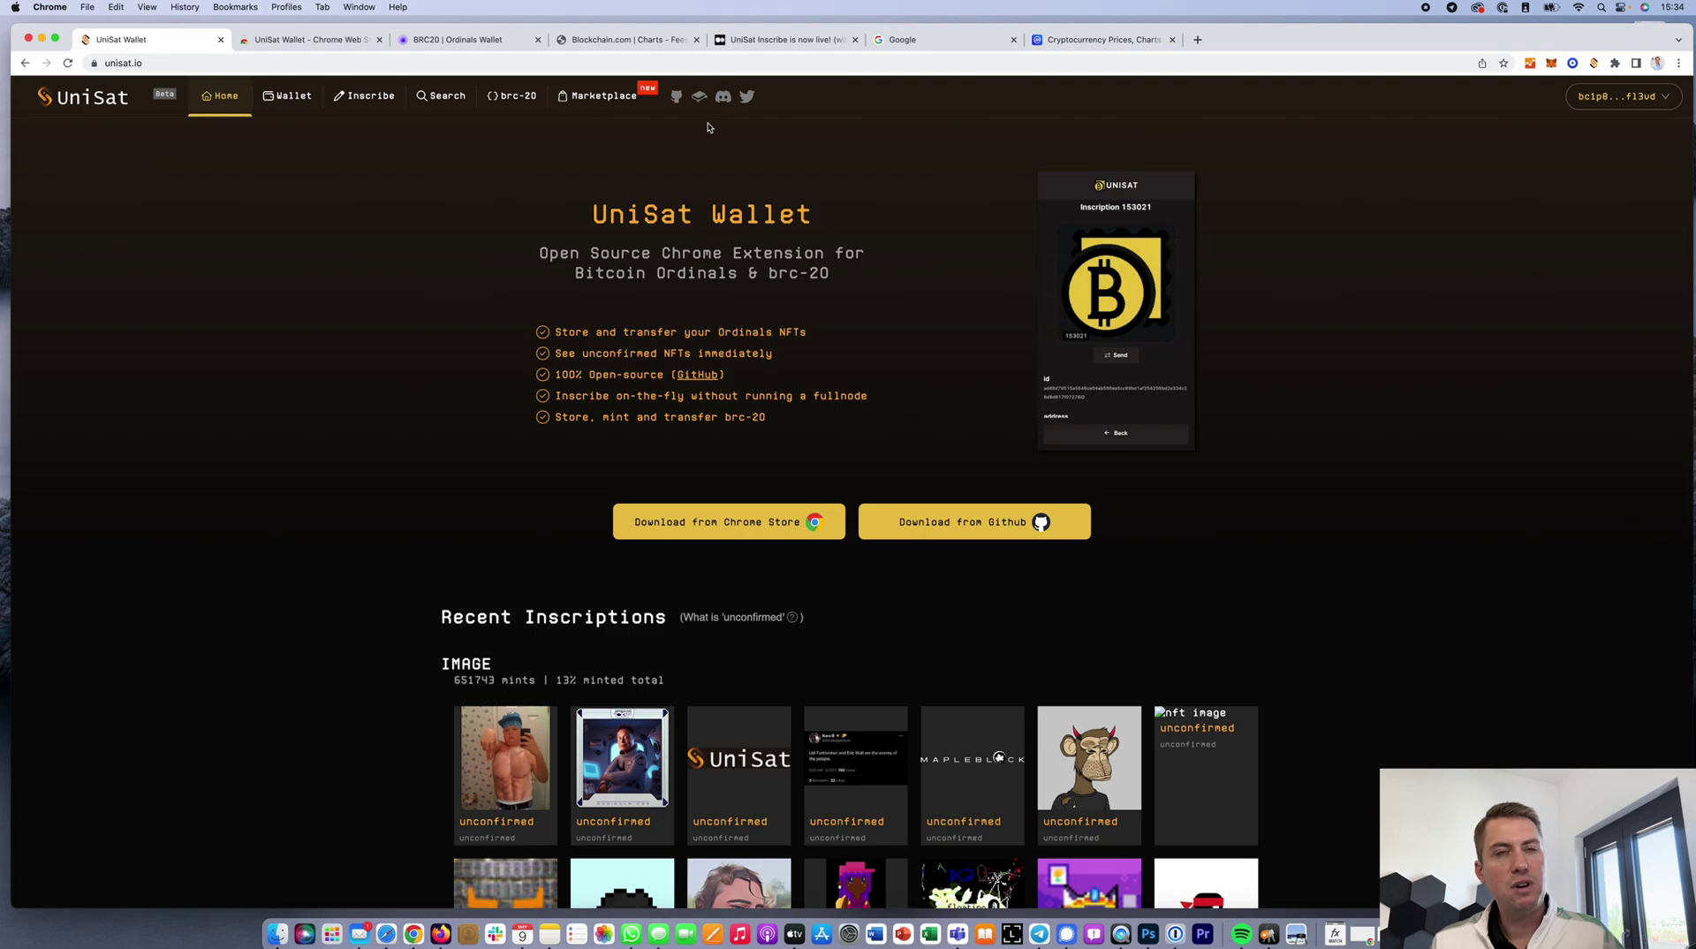
left_click(1661, 102)
left_click(1594, 63)
Step: Add a new HD wallet from a 12-word mnemonic and confirm its recovery phrase is saved
left_click(1562, 97)
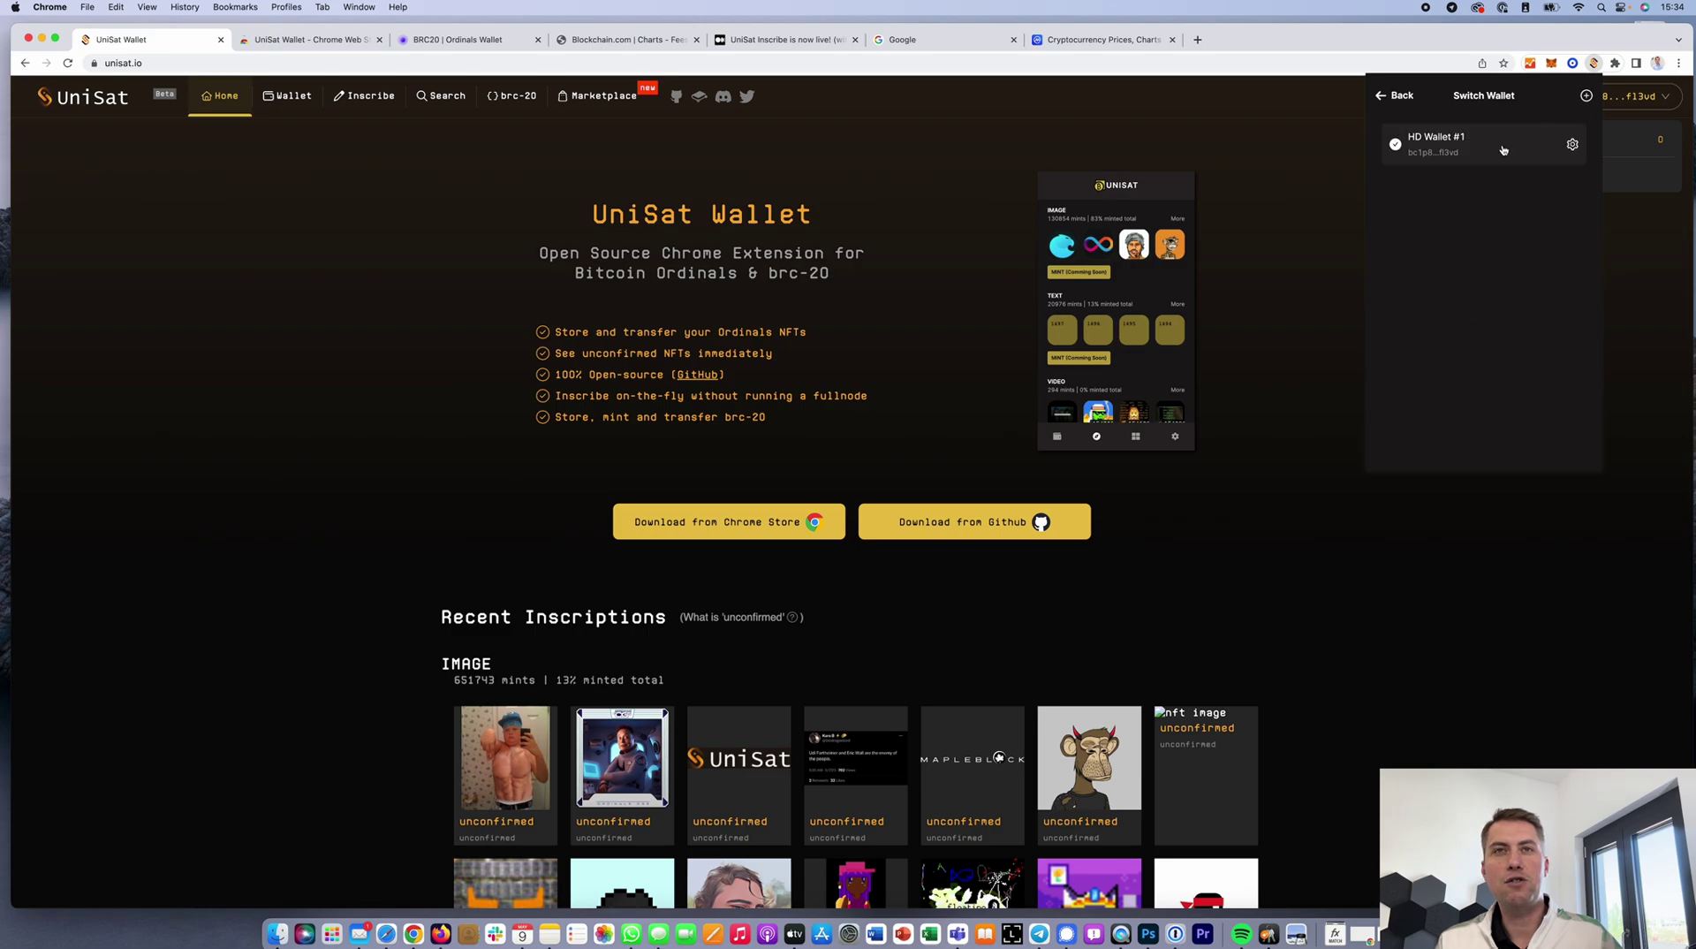
left_click(1587, 97)
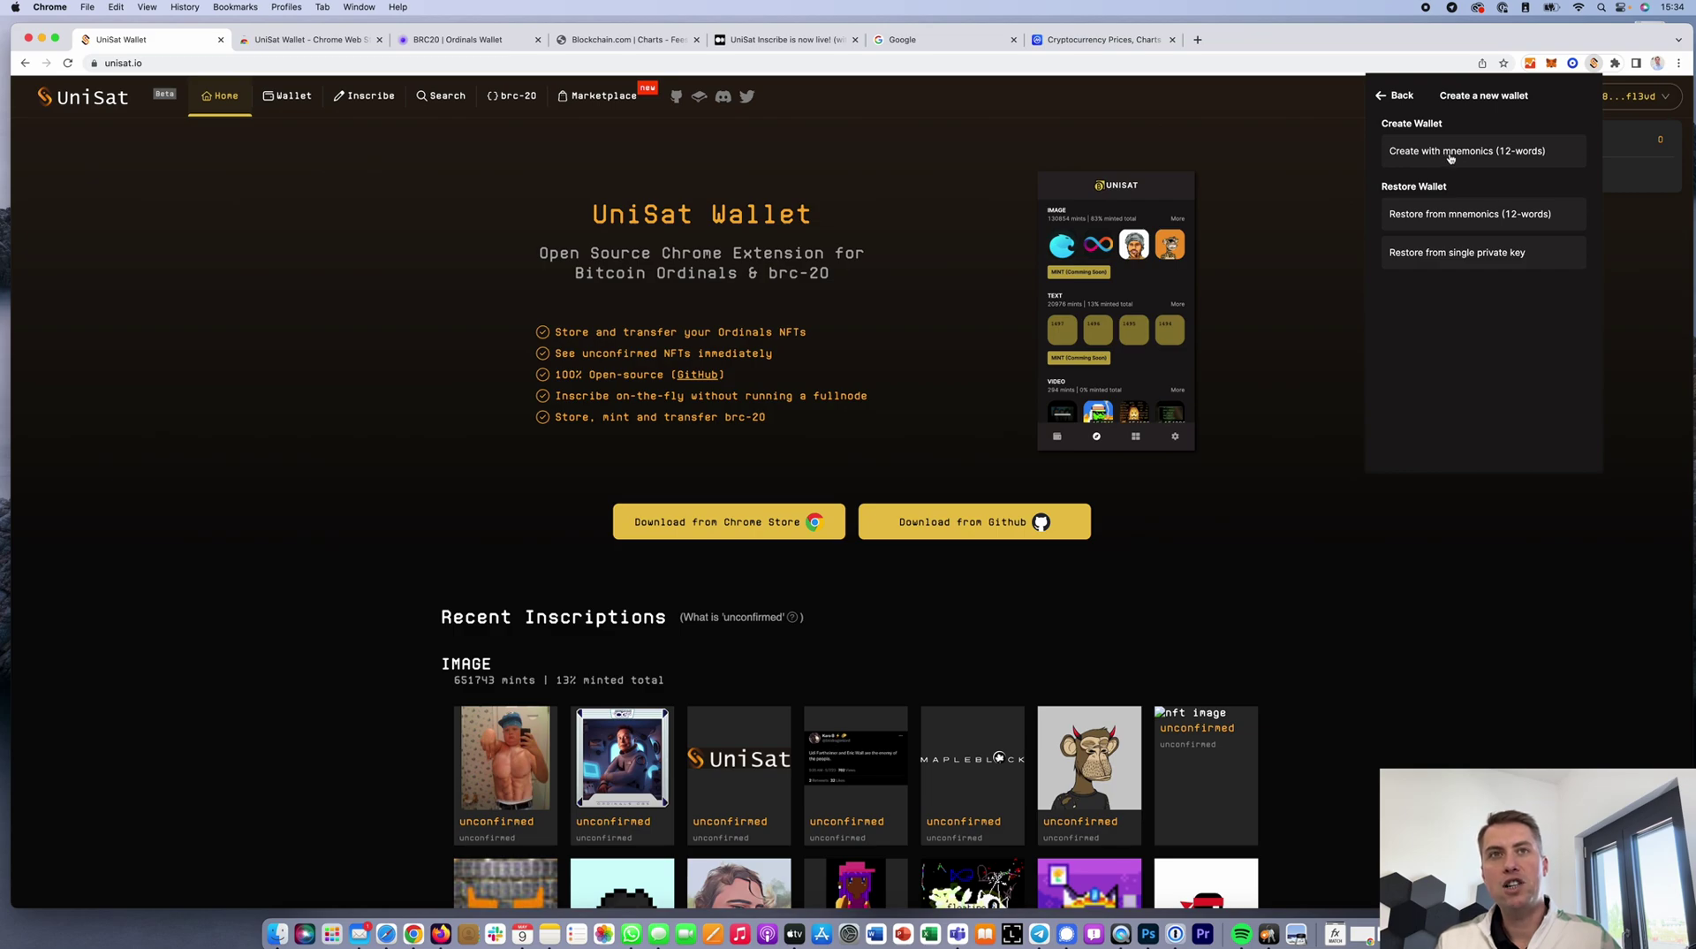
left_click(1450, 154)
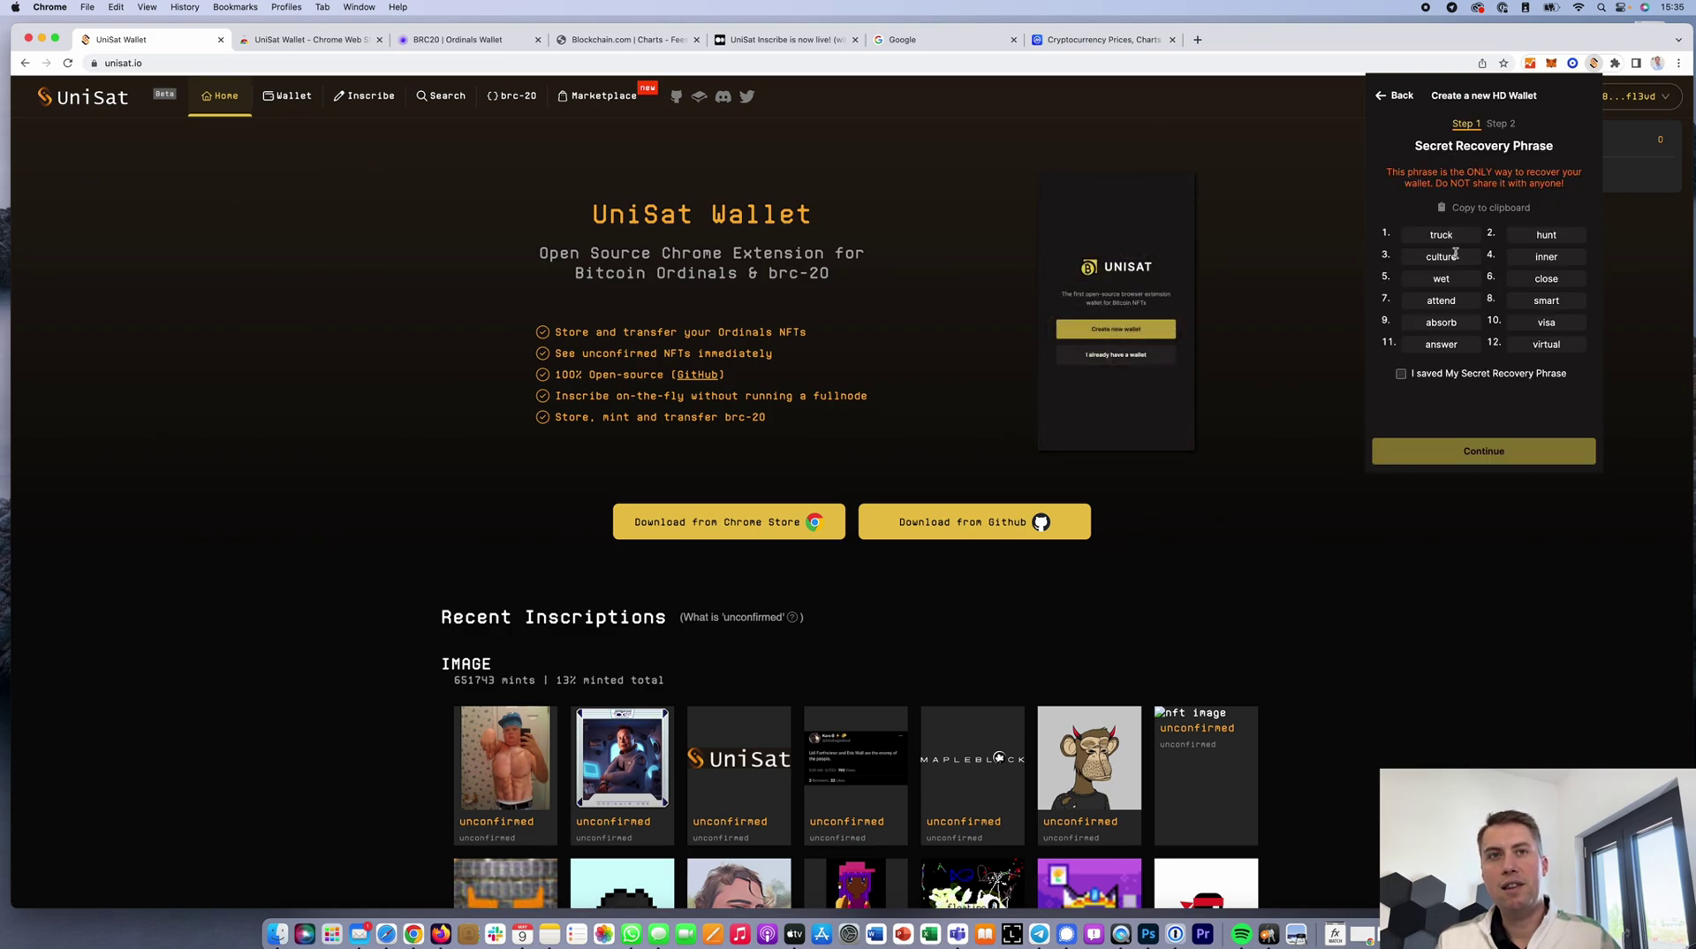
left_click(1427, 376)
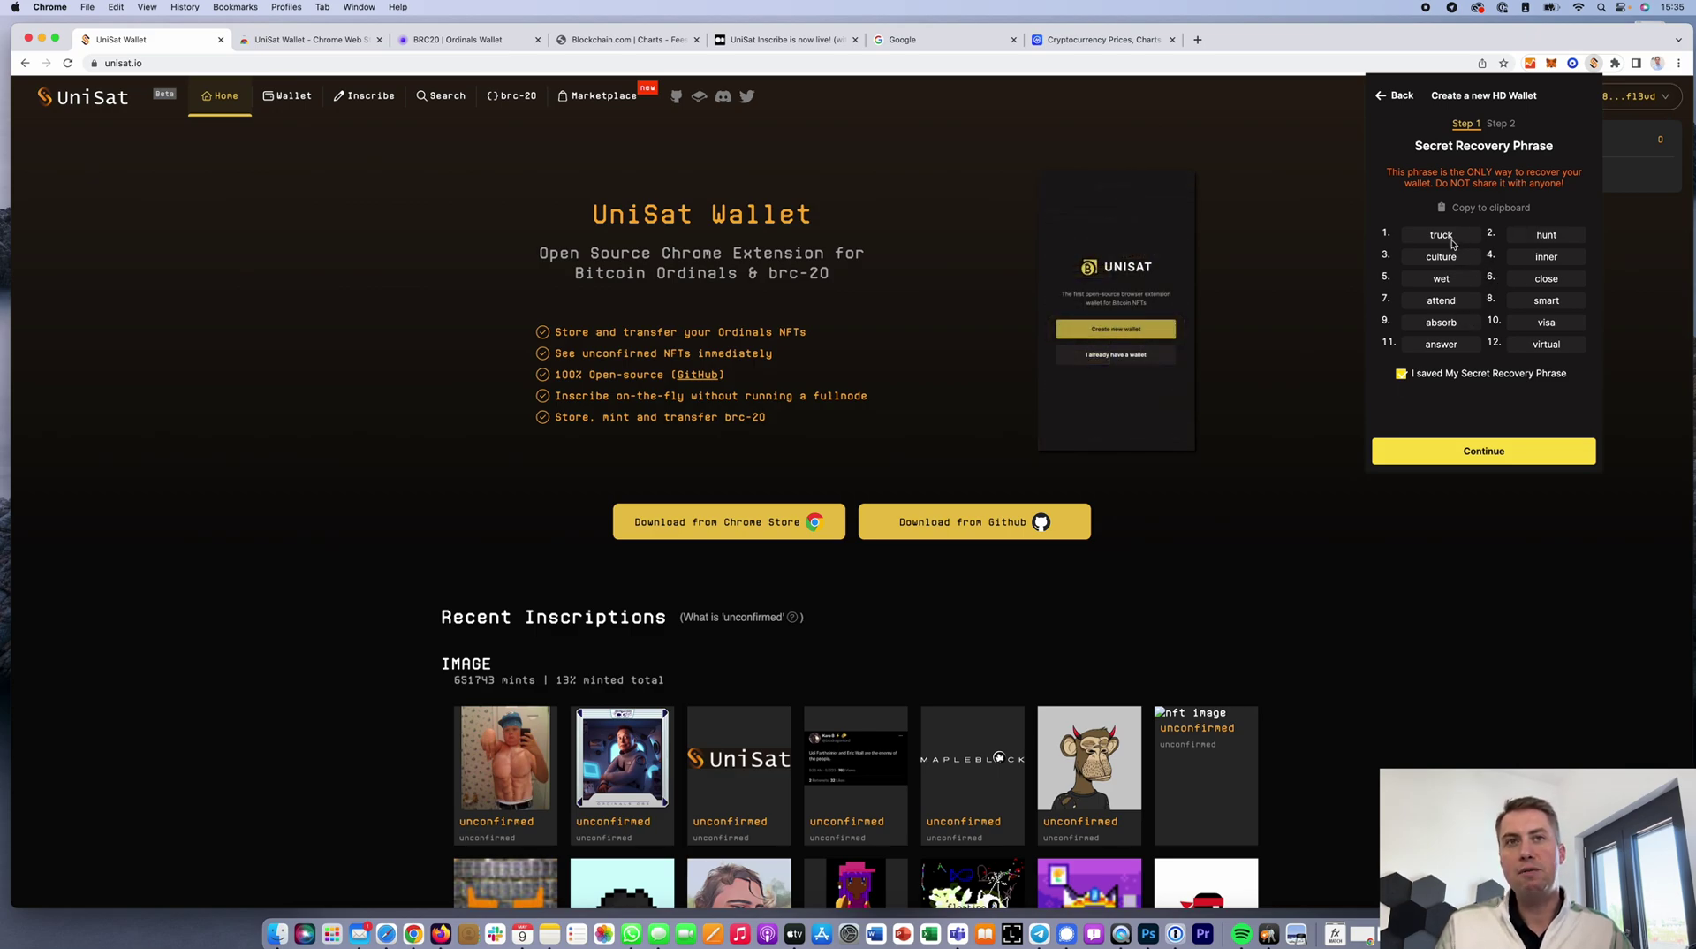
left_click(1454, 454)
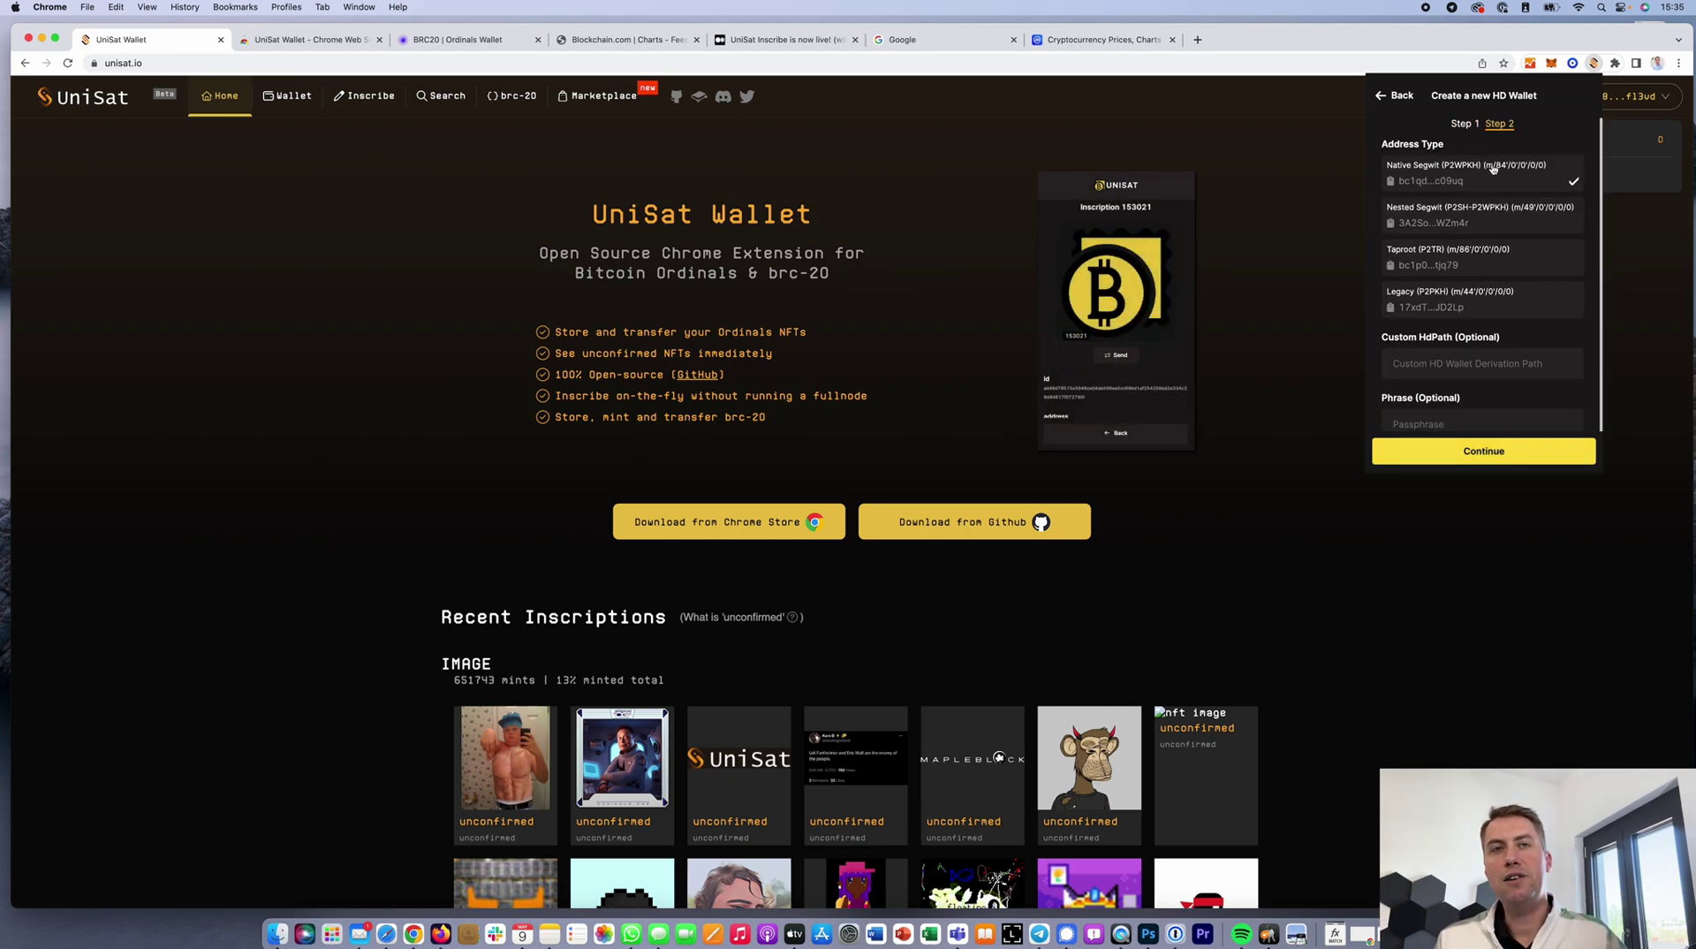
Step: Try the Taproot (P2TR) address type, then back out to Account 1's 0.00900000 BTC balance
left_click(1487, 267)
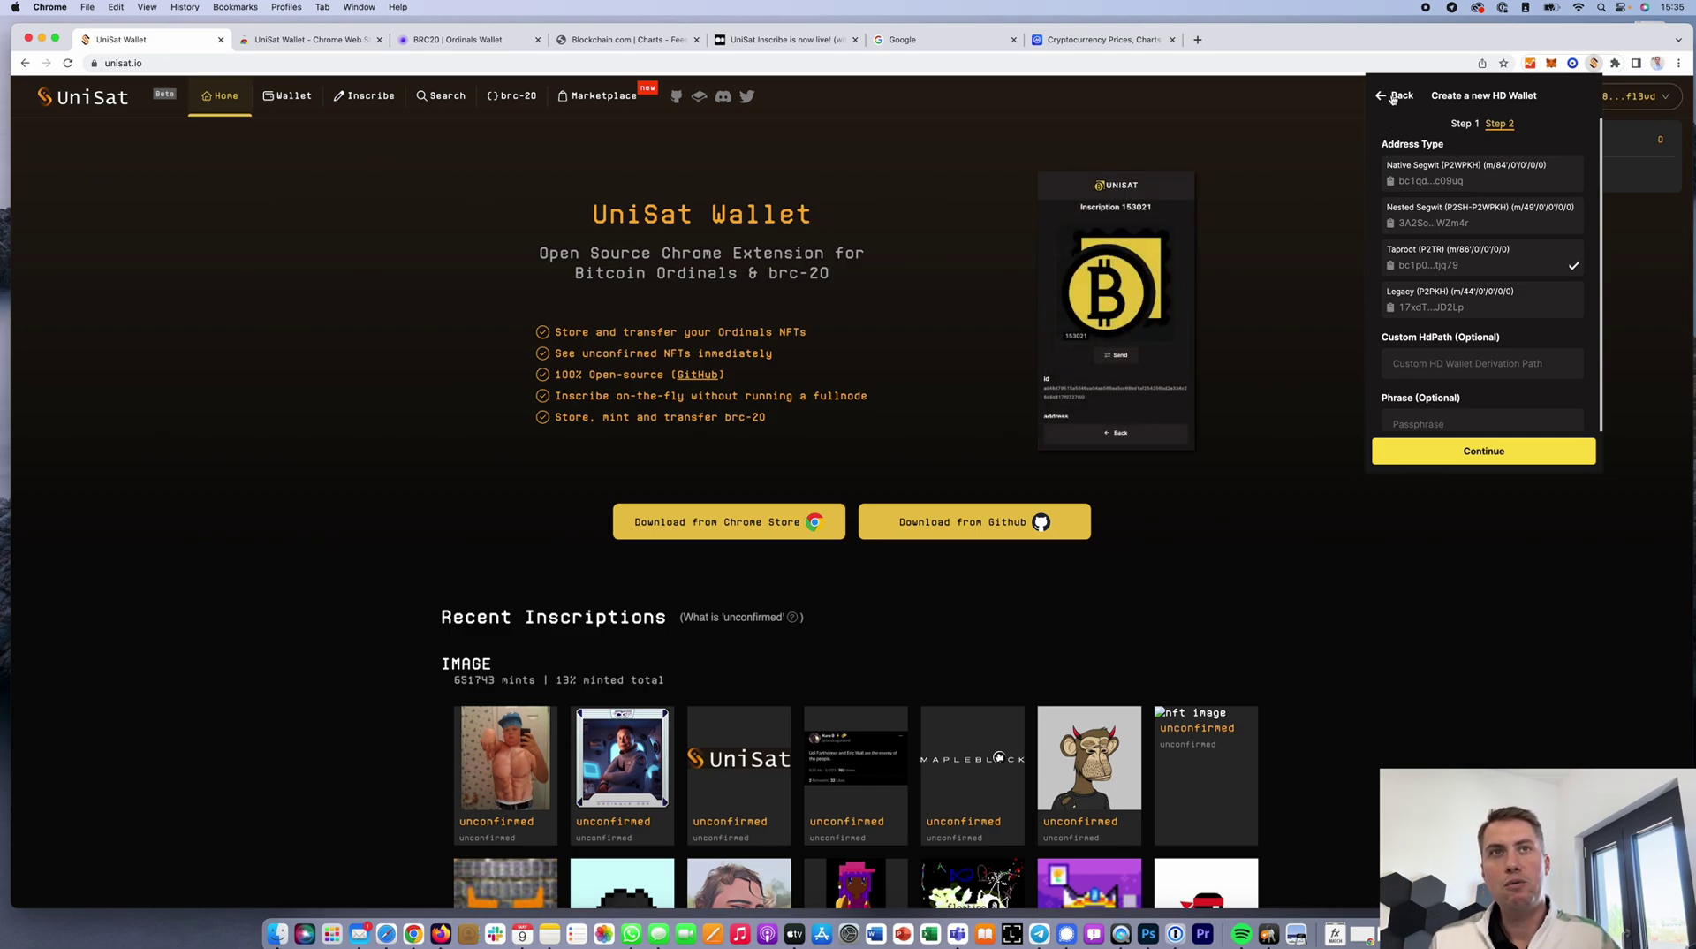
left_click(1393, 97)
left_click(1394, 97)
left_click(1393, 97)
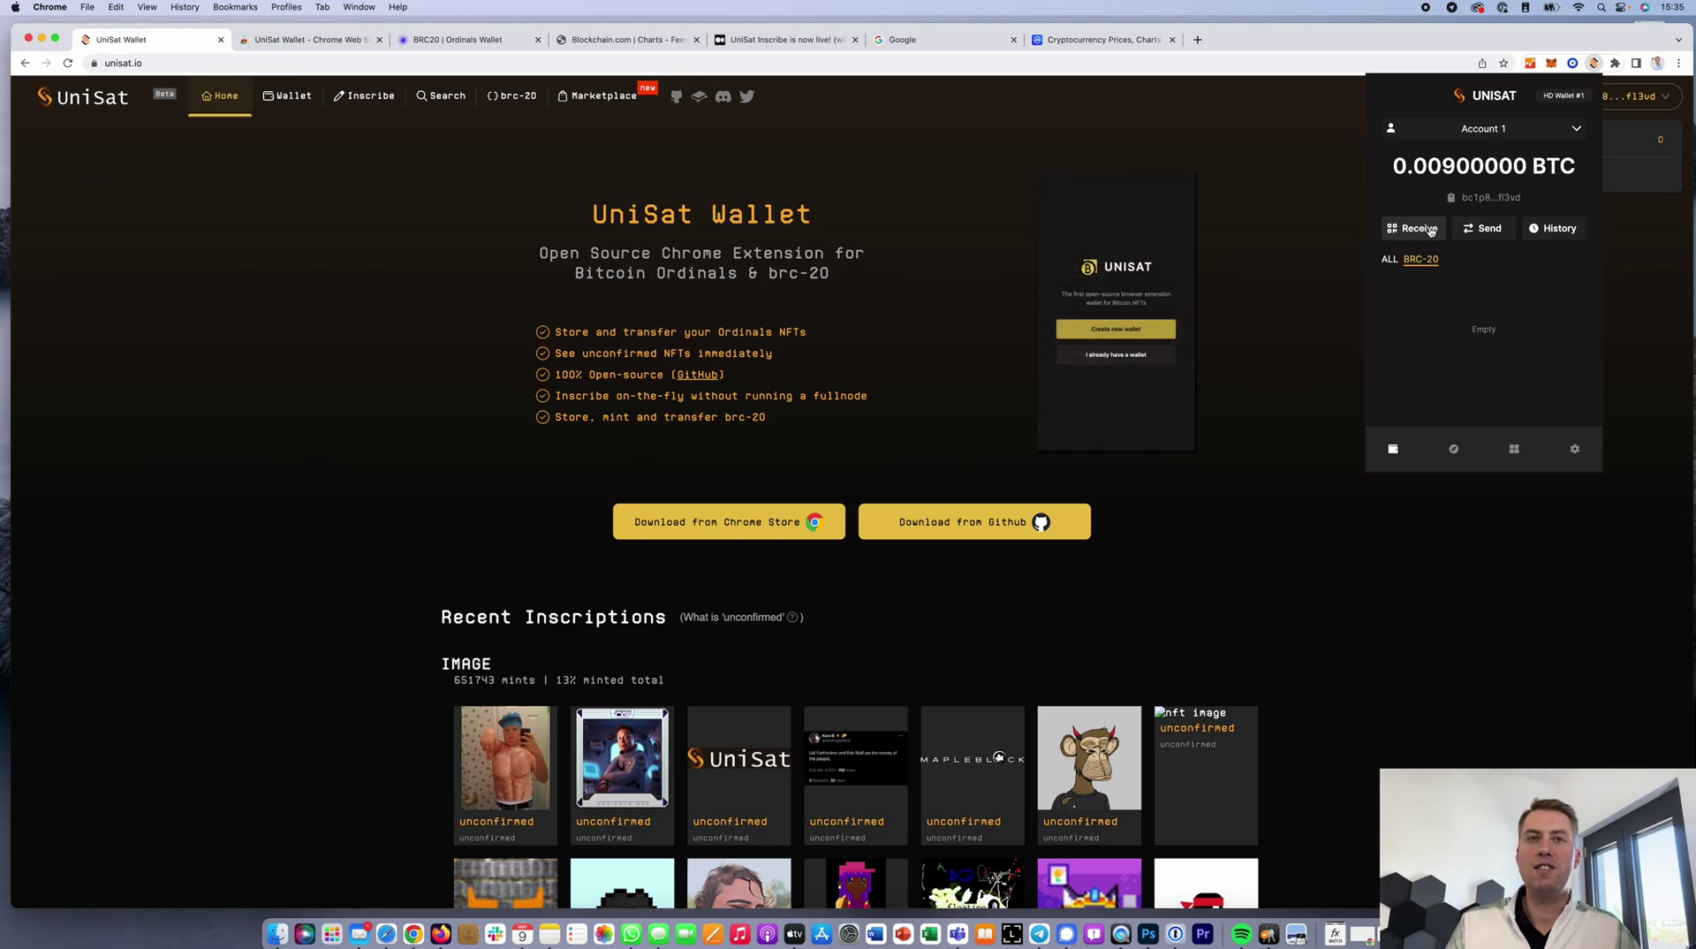
Step: Display Account 1's receive QR code, copy its address, and return to the balance view
left_click(1432, 231)
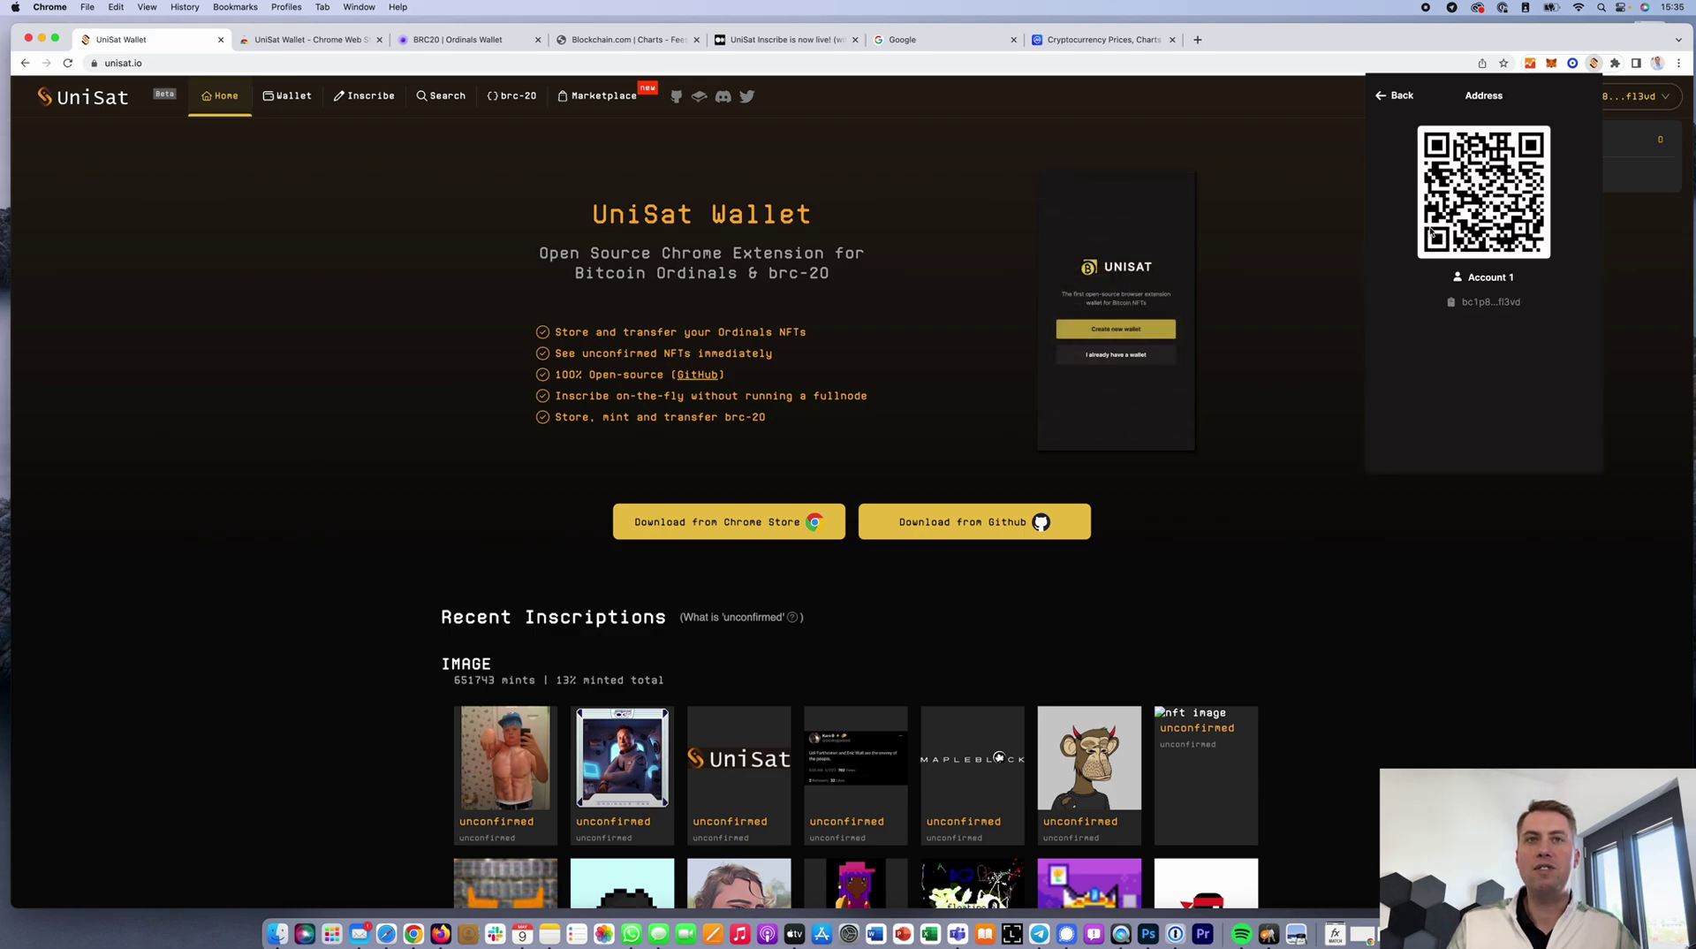
left_click(1489, 304)
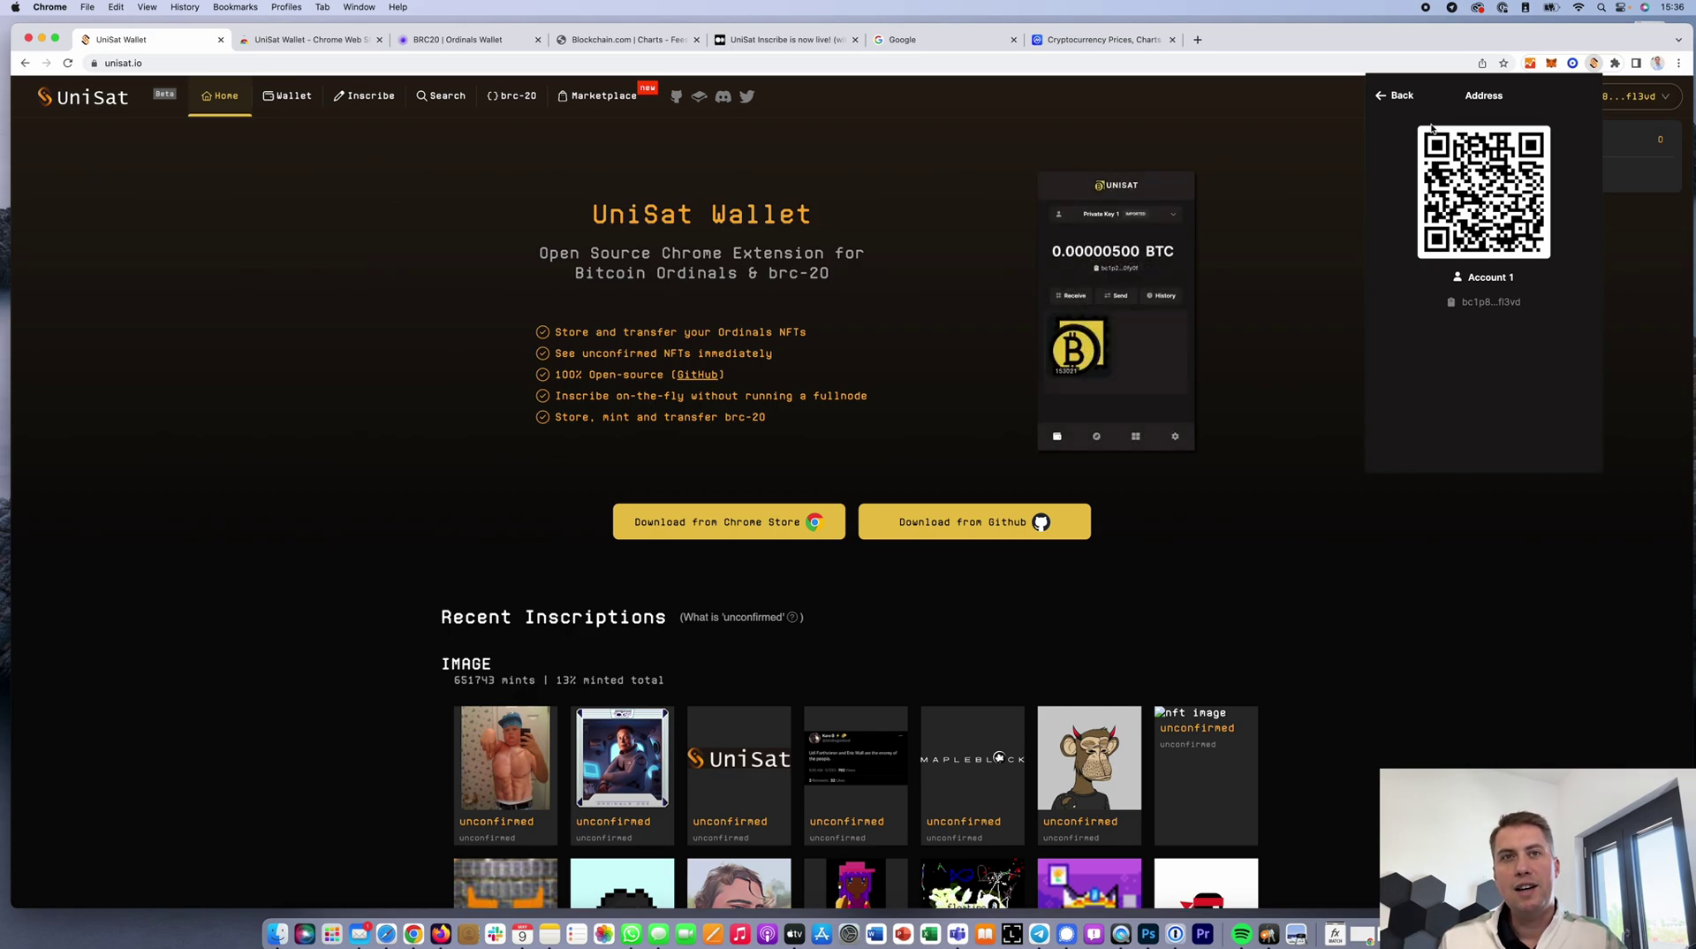
left_click(1496, 303)
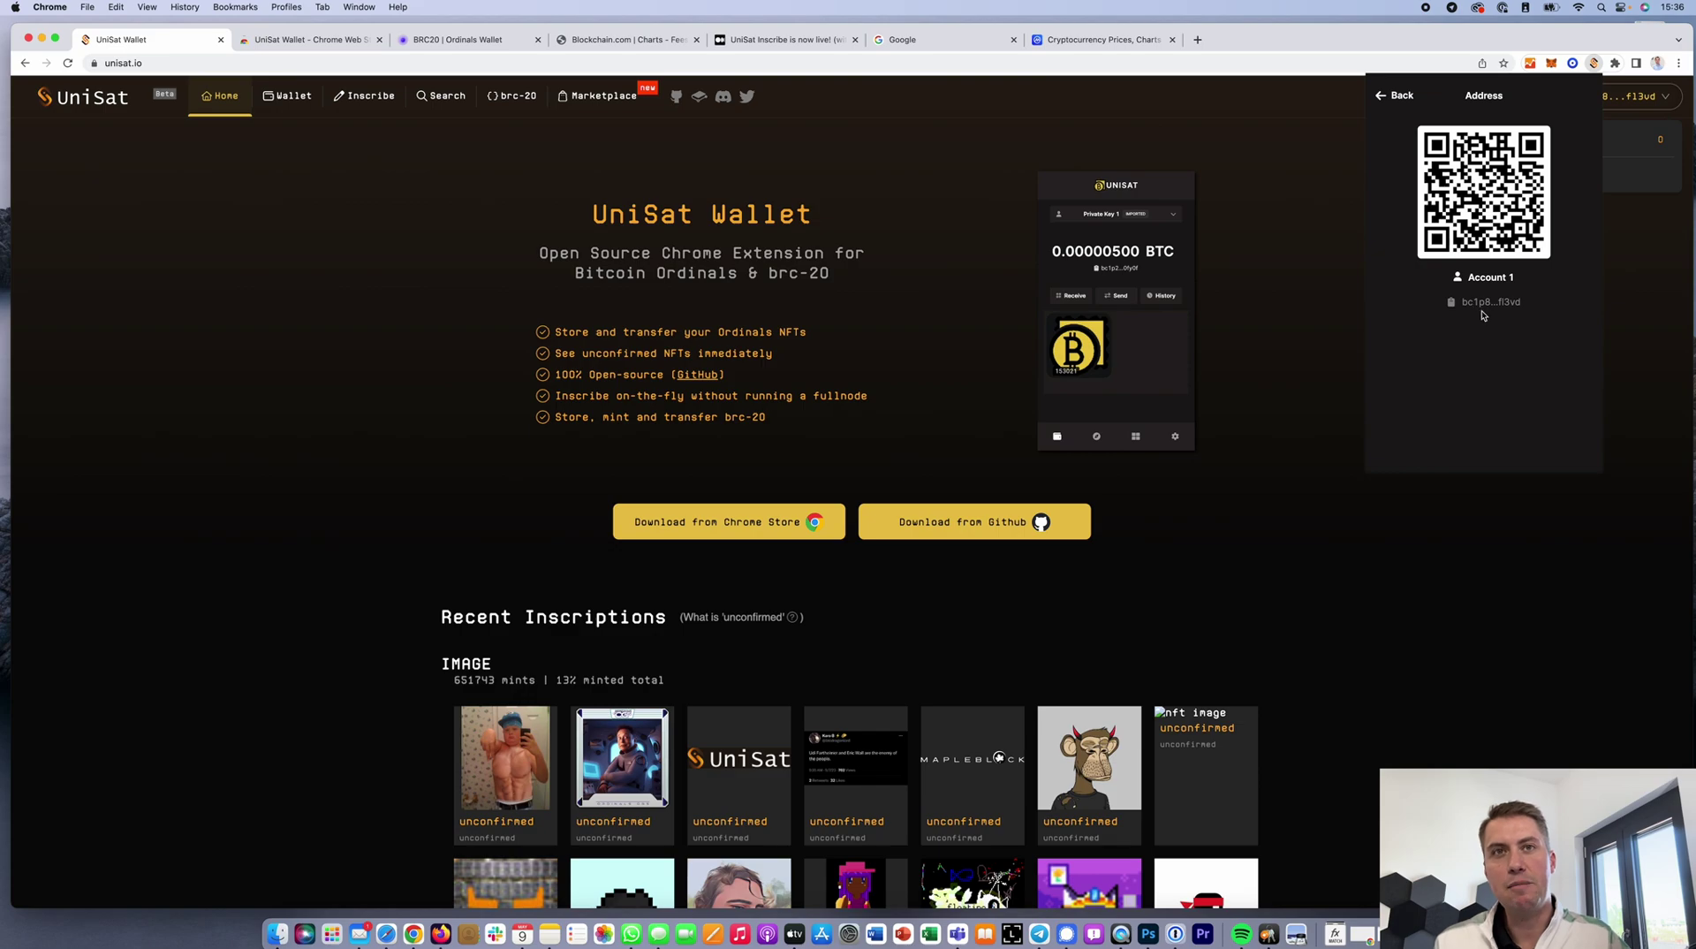
left_click(1484, 303)
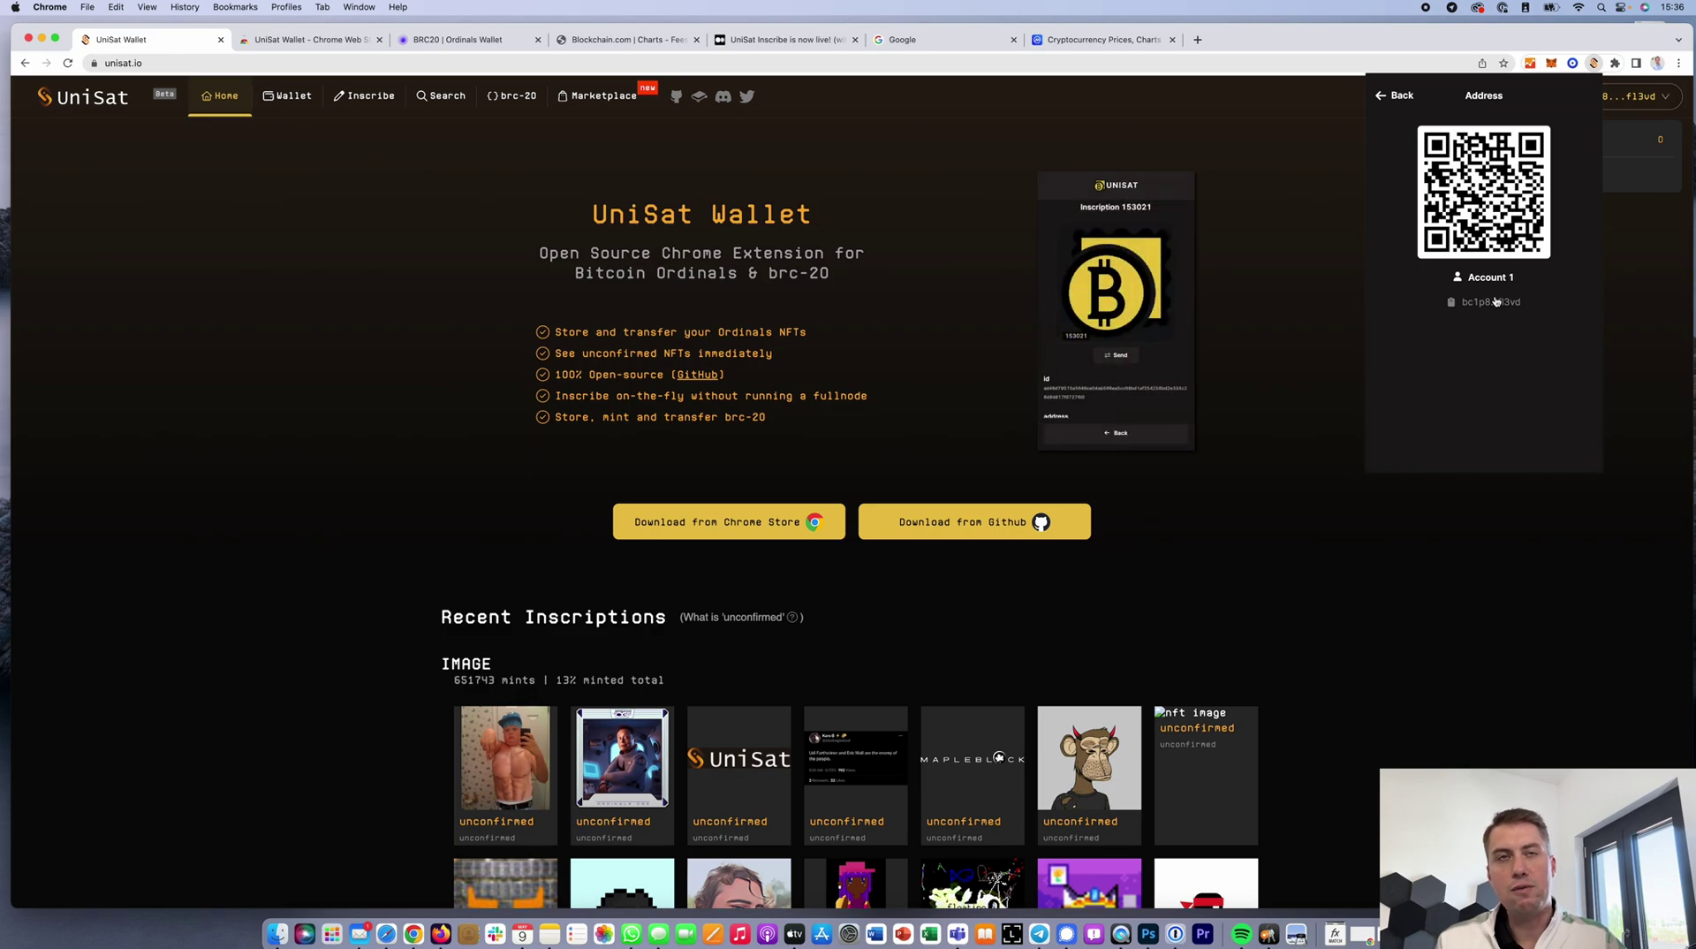
left_click(1396, 95)
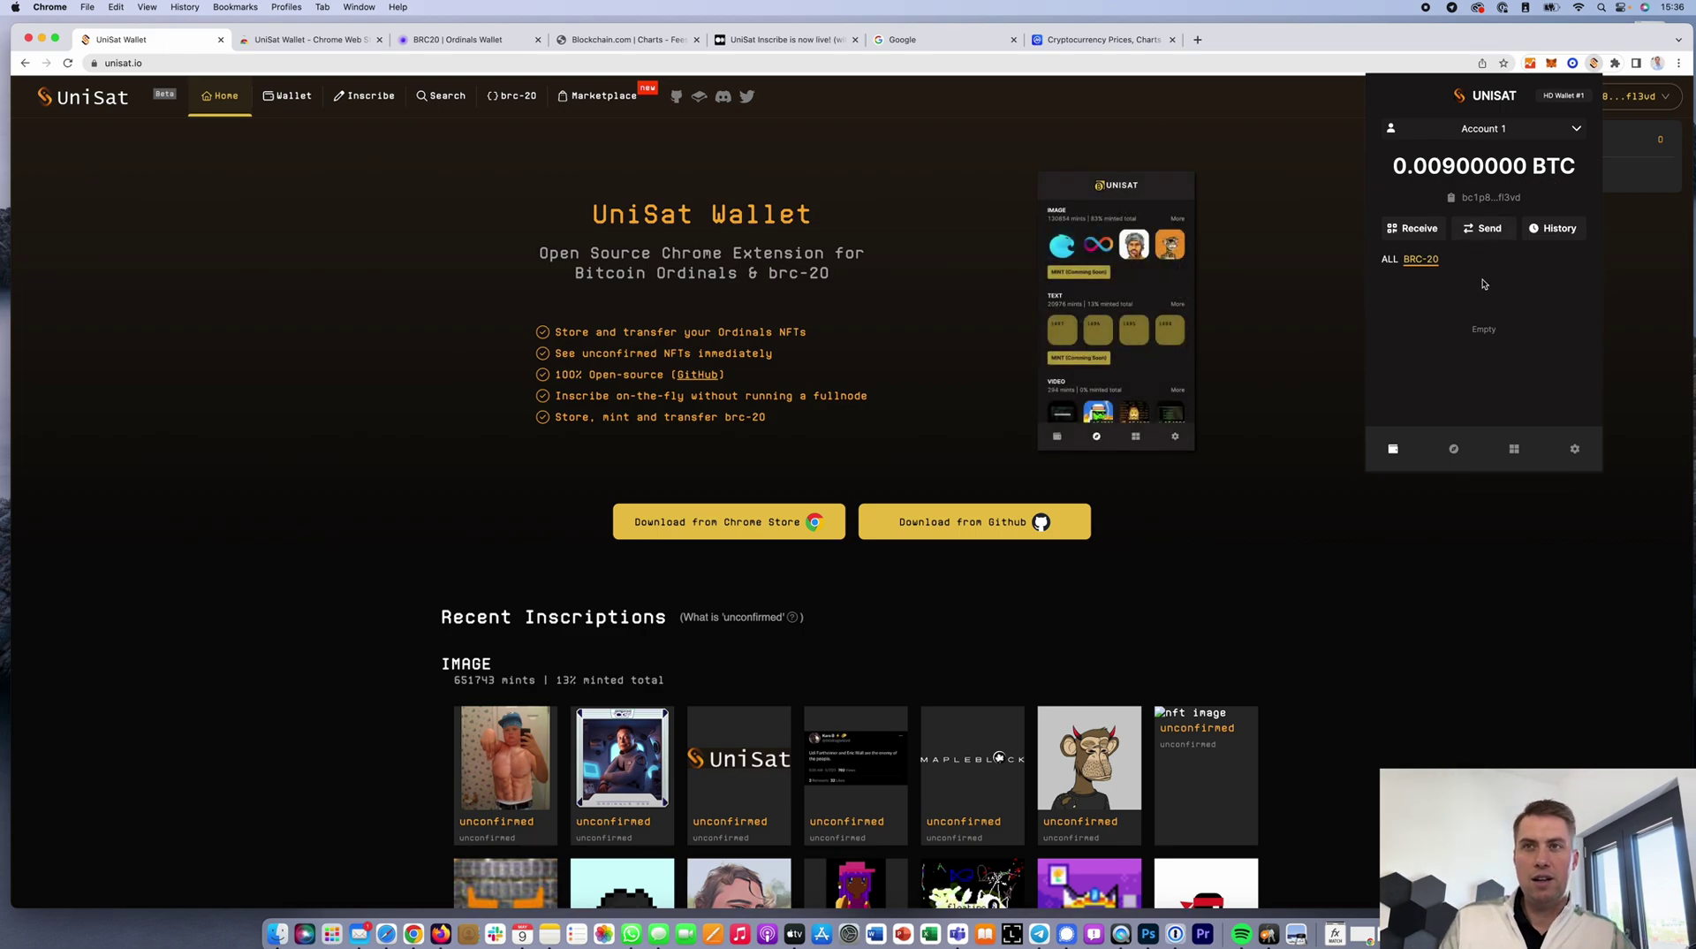
Step: Open UniSat's brc-20 token list and browse it, ending at the top with ordi first
left_click(510, 106)
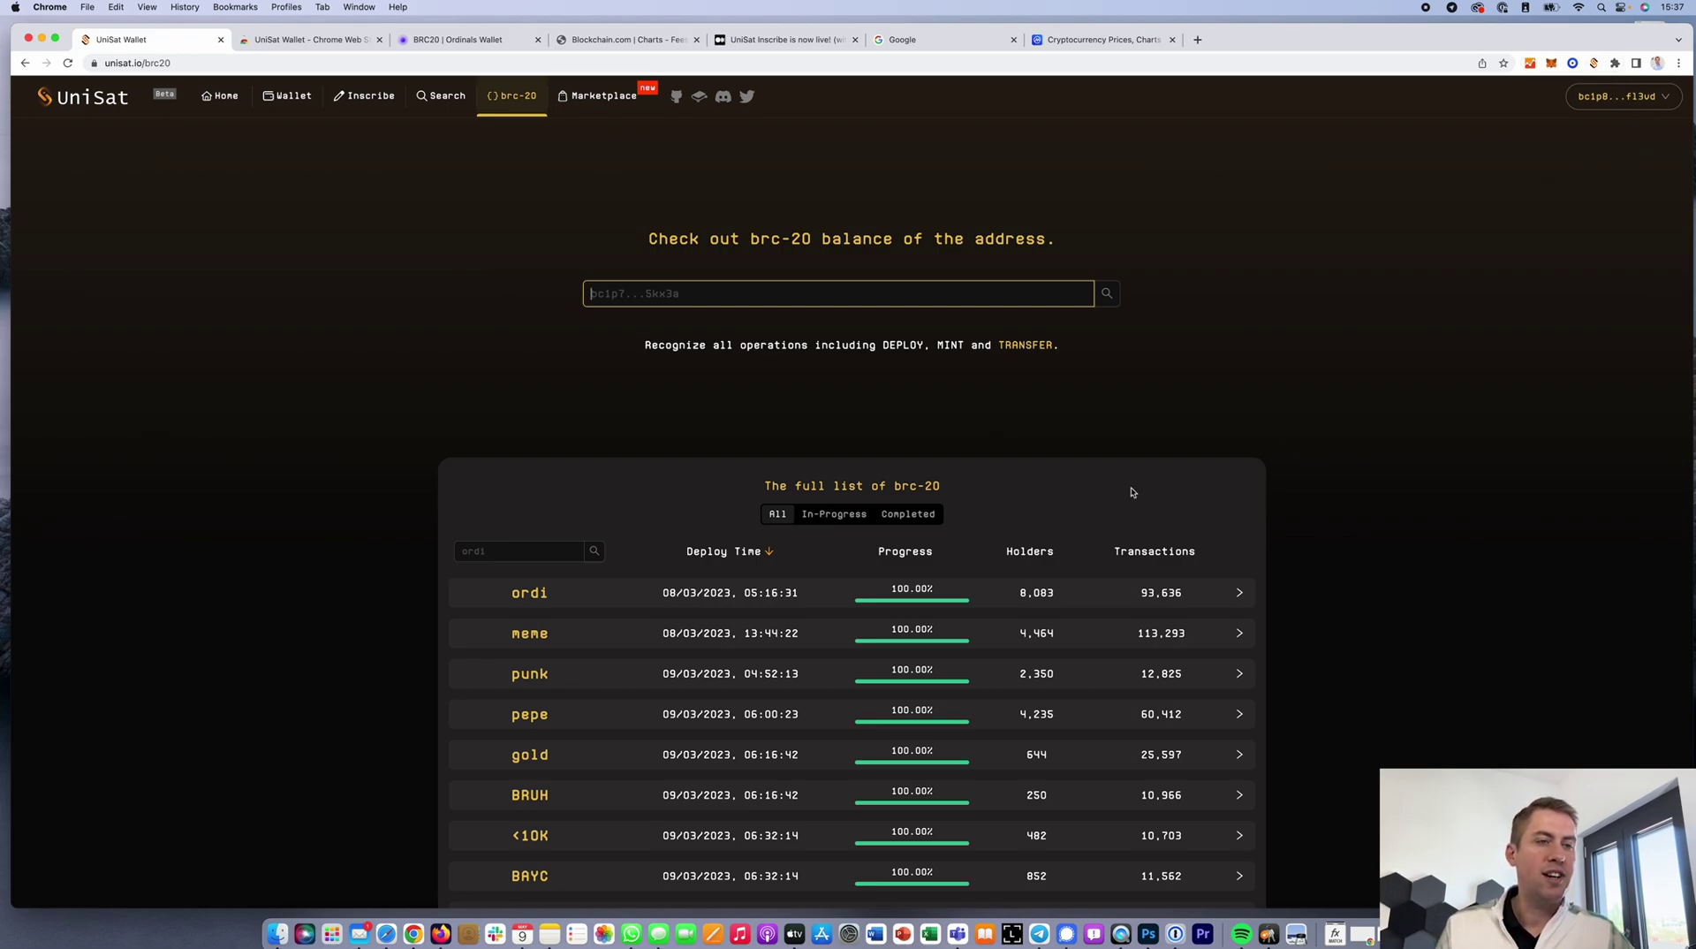
scroll(883, 490, "down", 5)
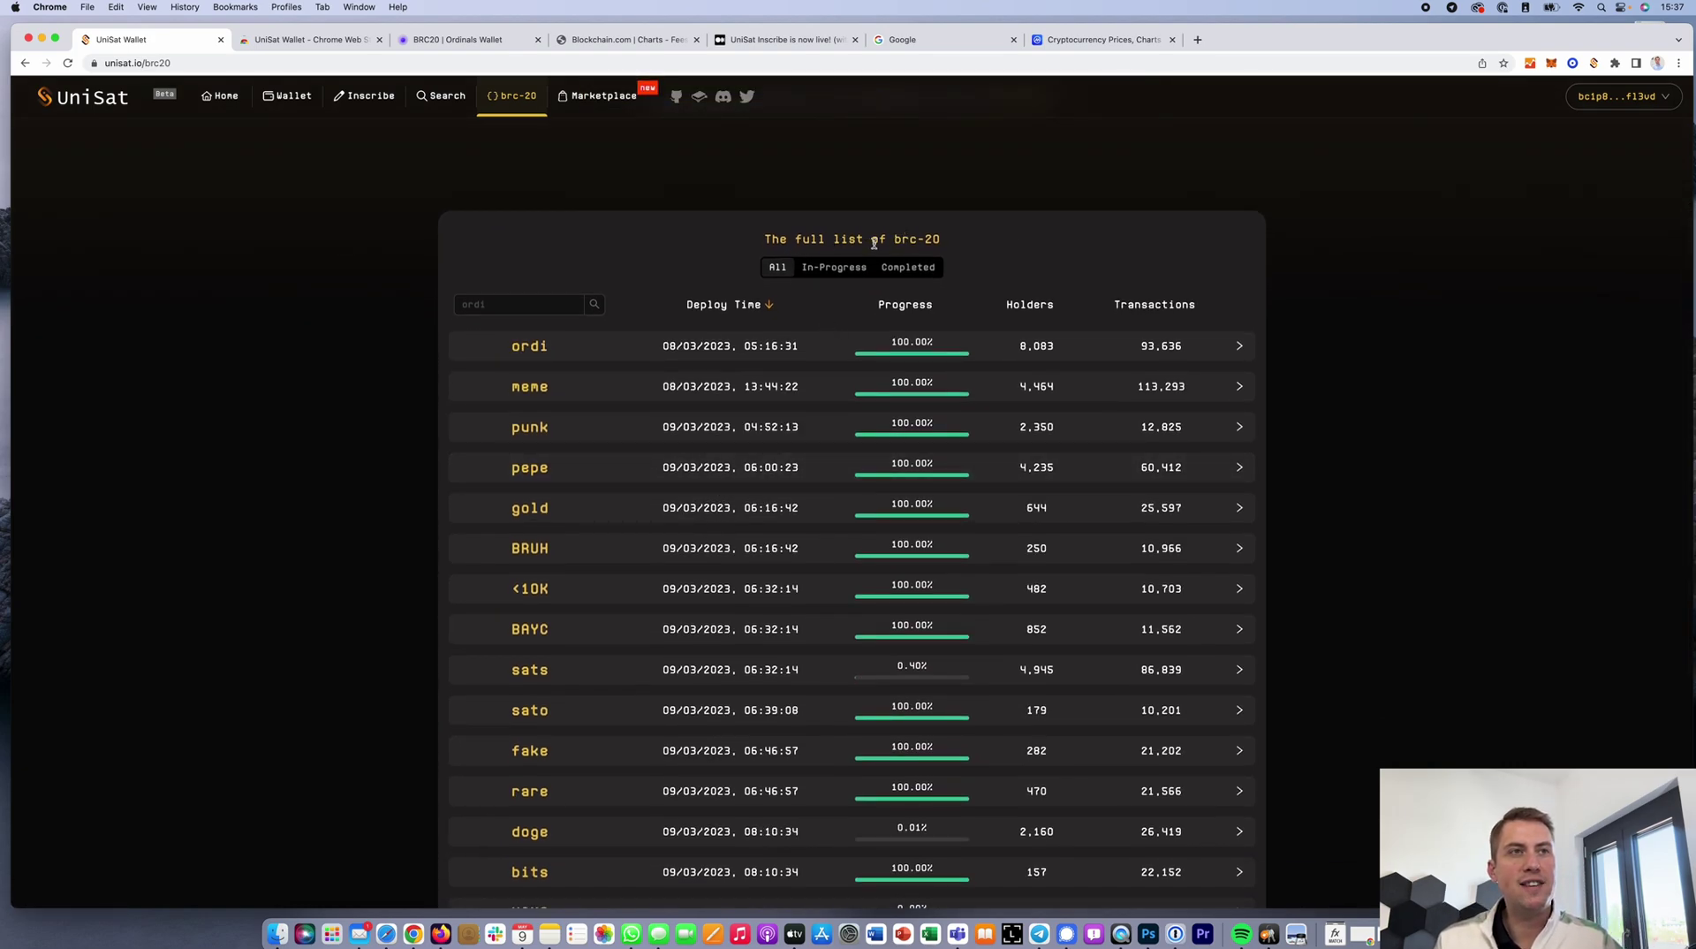
scroll(879, 246, "down", 8)
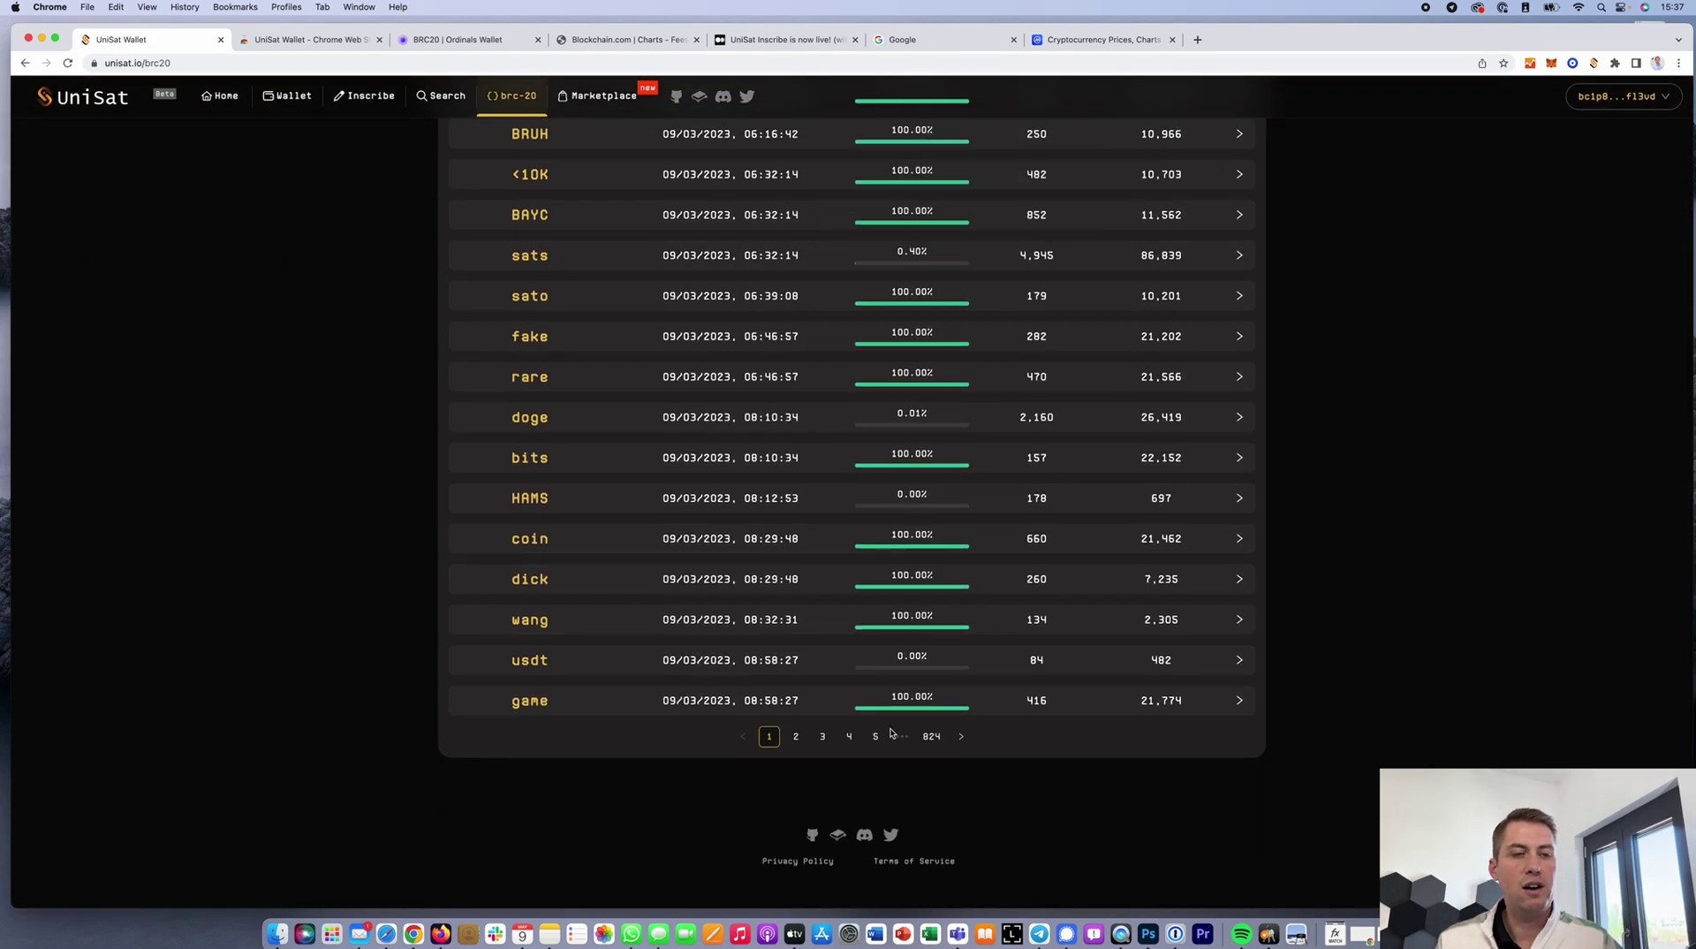
scroll(914, 732, "up", 10)
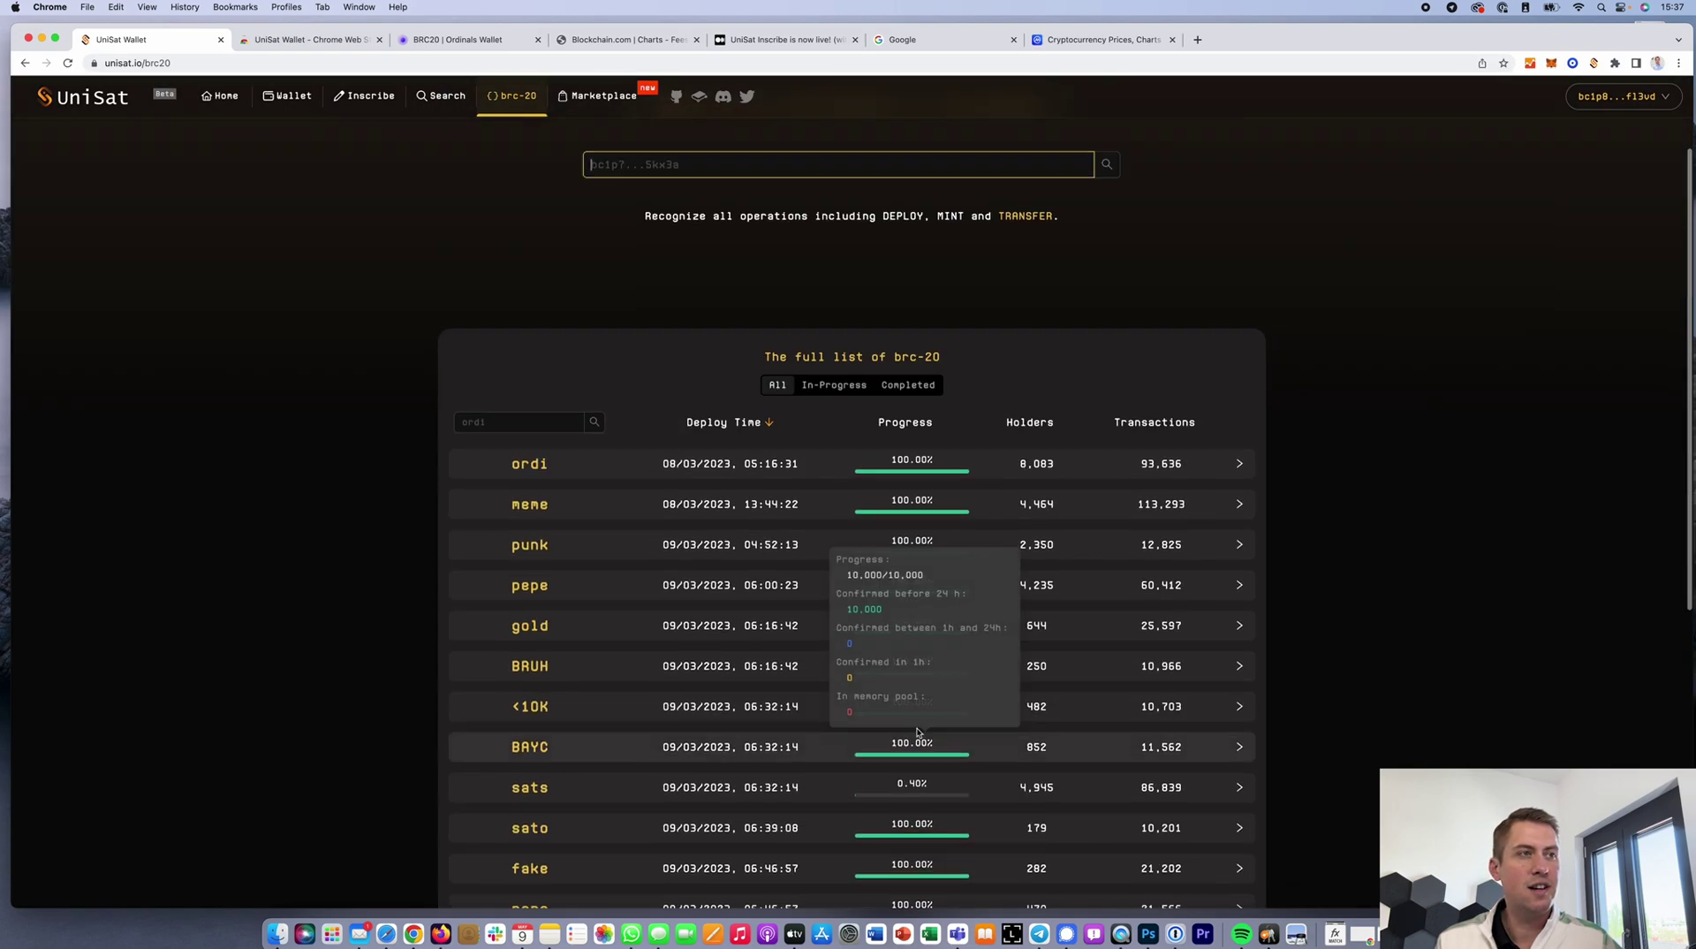
scroll(914, 731, "down", 10)
scroll(416, 521, "up", 5)
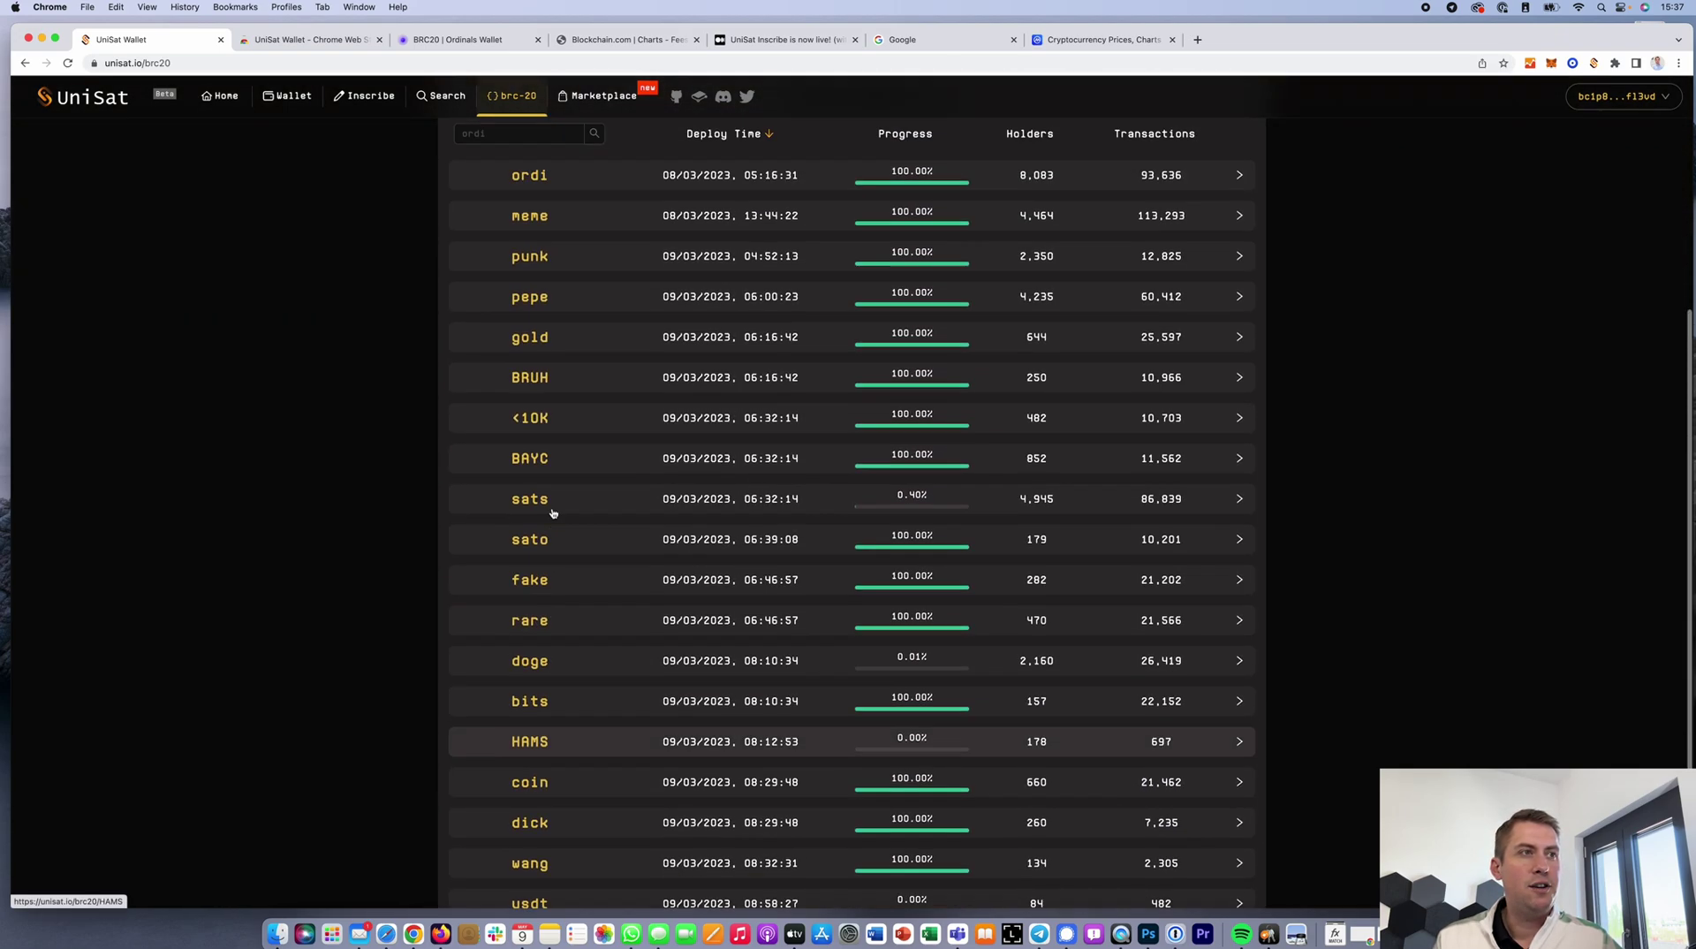
scroll(552, 512, "down", 5)
scroll(557, 556, "up", 10)
scroll(598, 738, "down", 8)
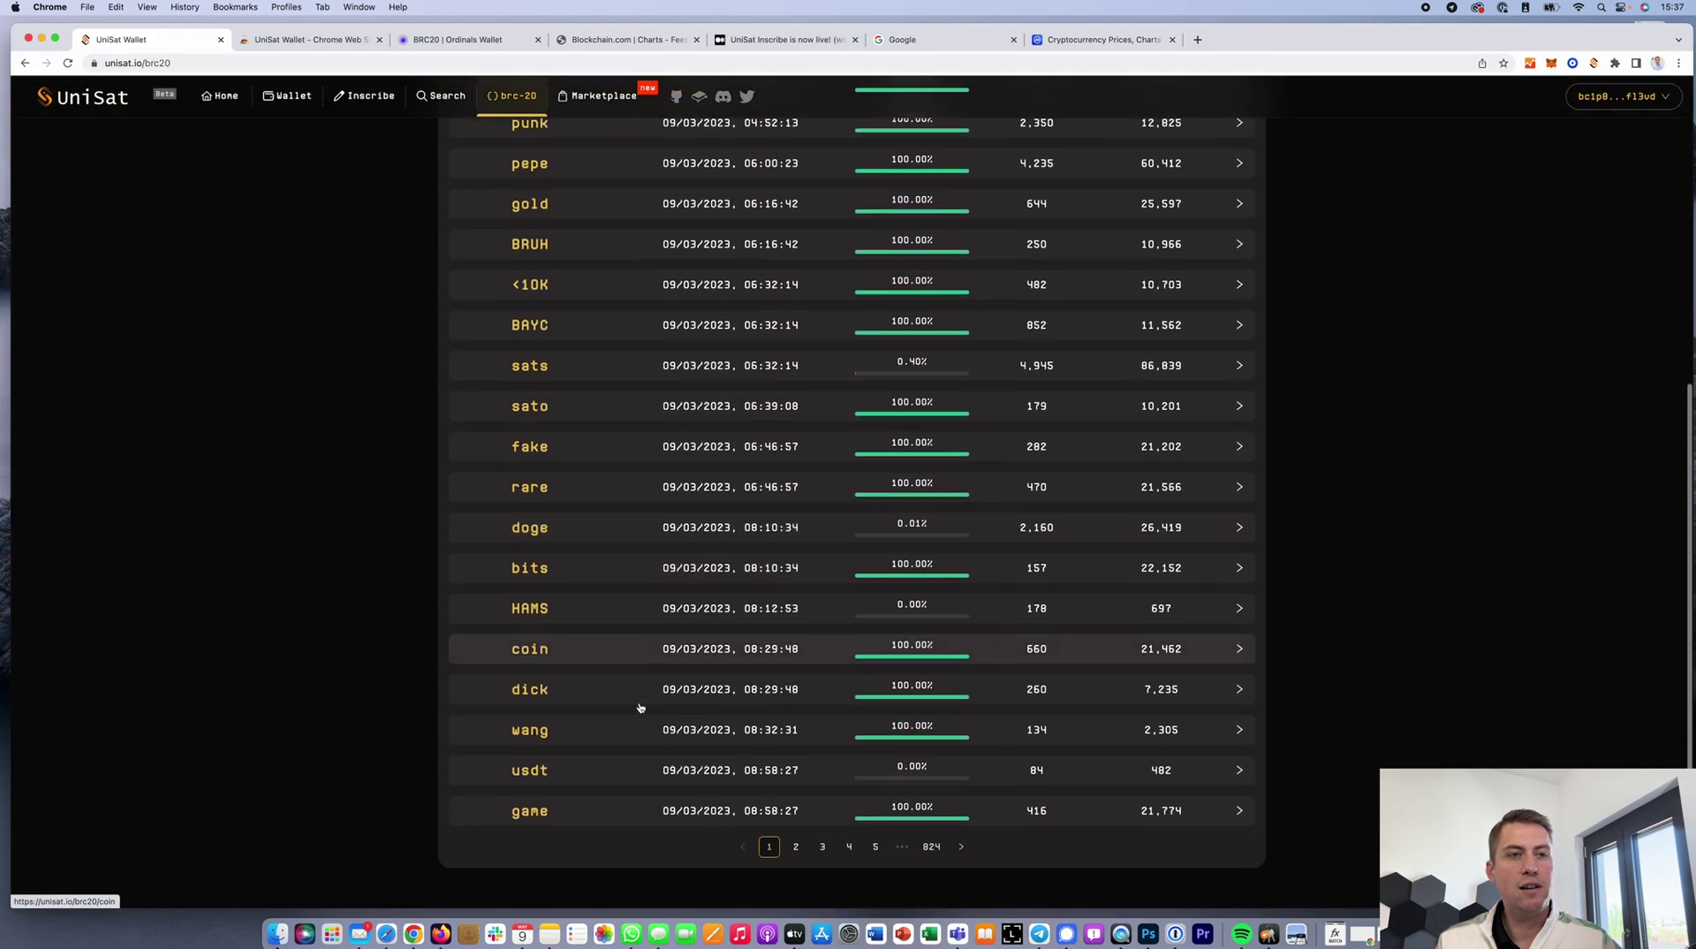
scroll(640, 707, "down", 1)
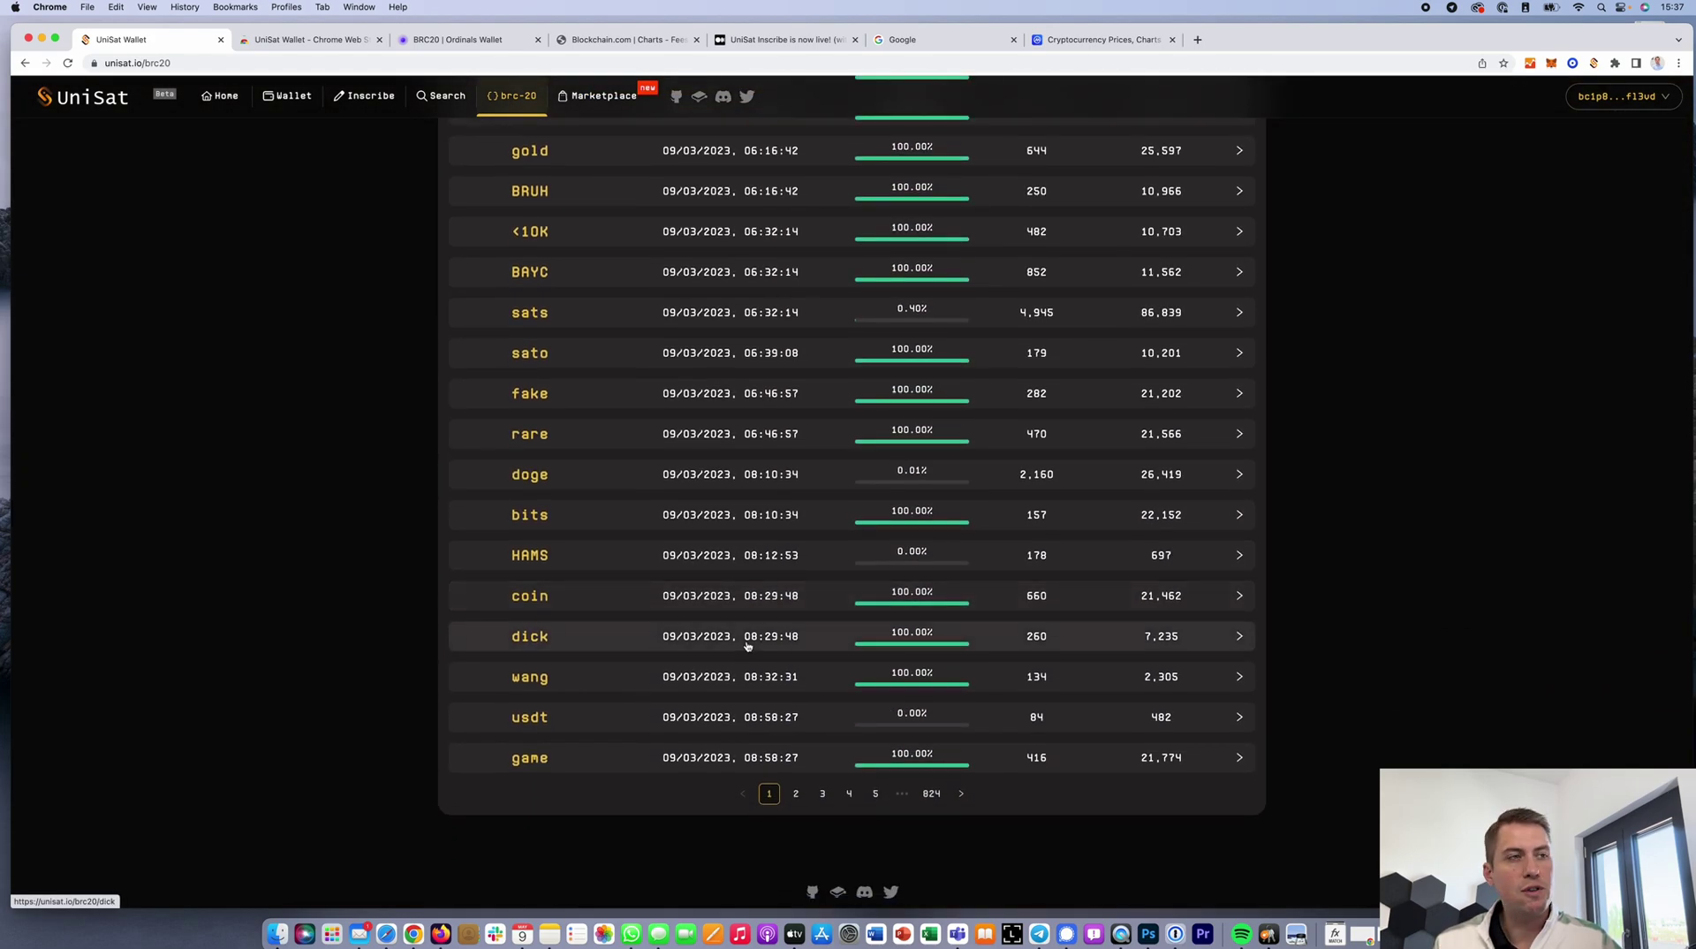
scroll(681, 594, "up", 5)
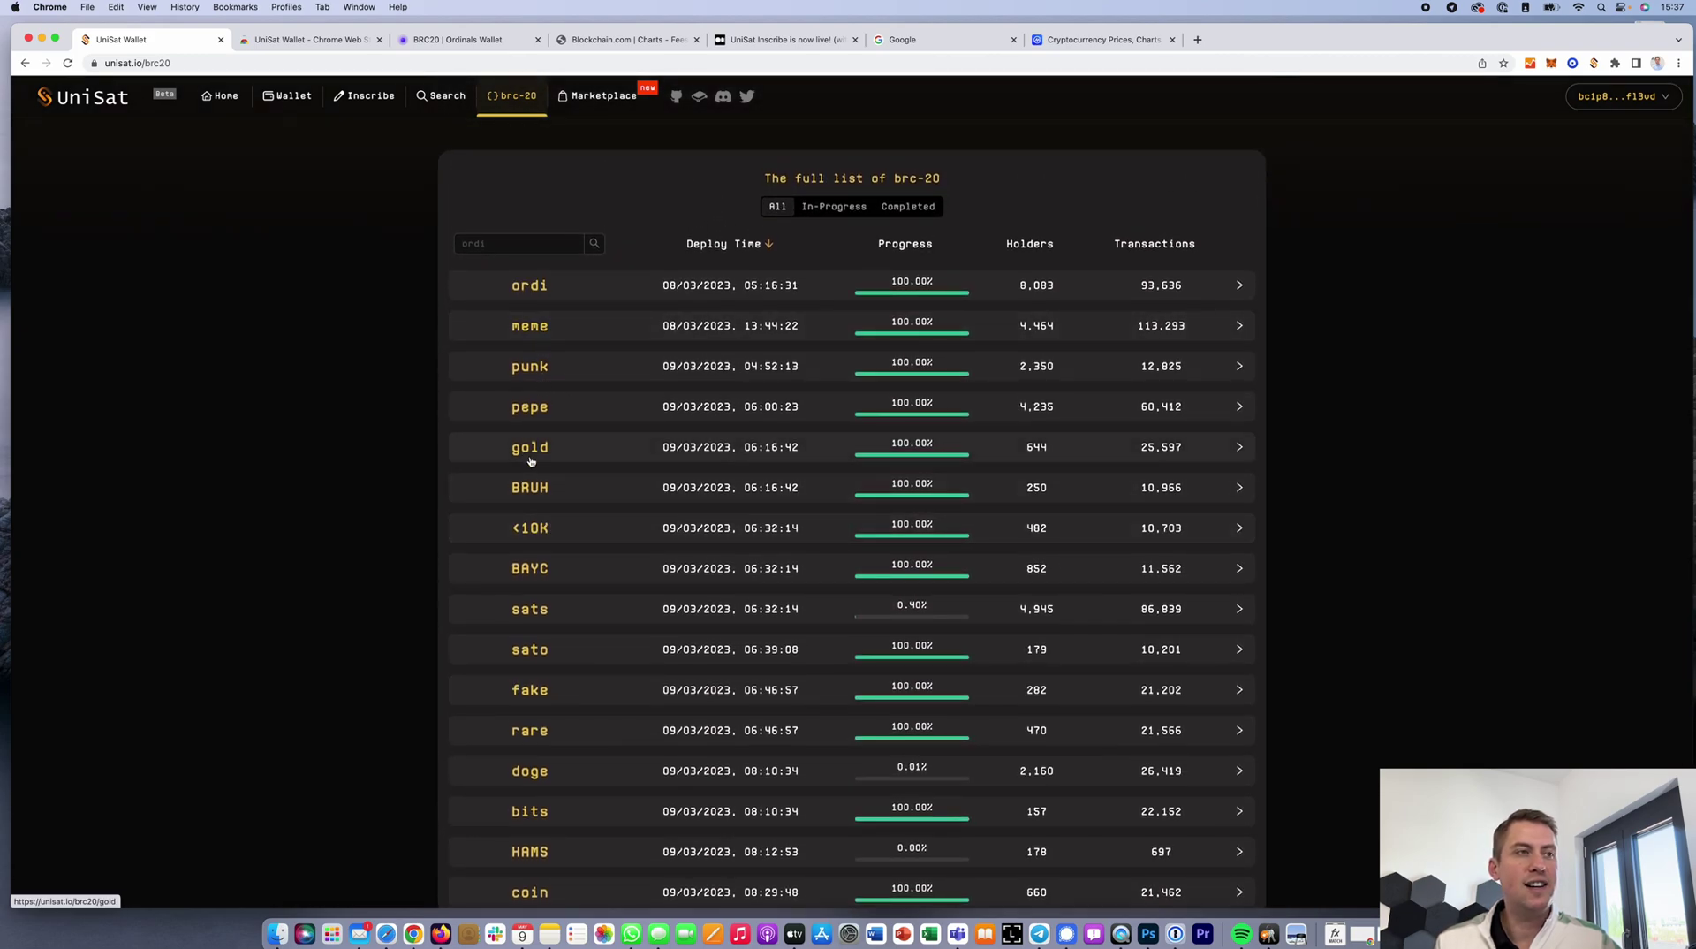
scroll(533, 535, "down", 3)
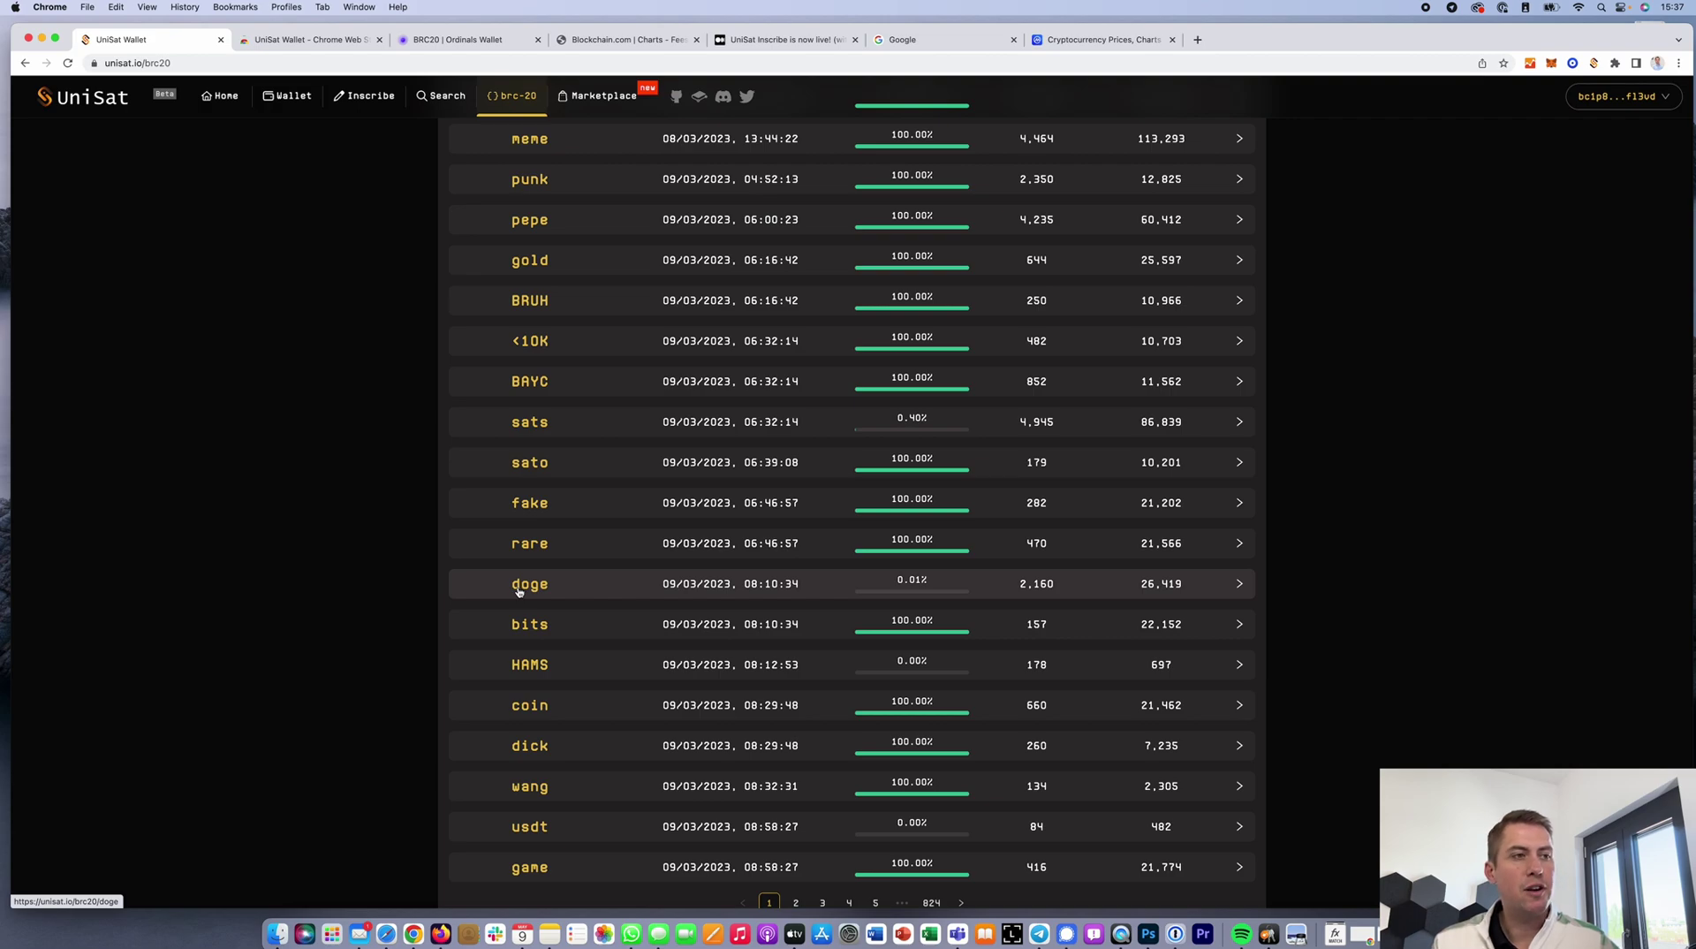
scroll(530, 631, "down", 1)
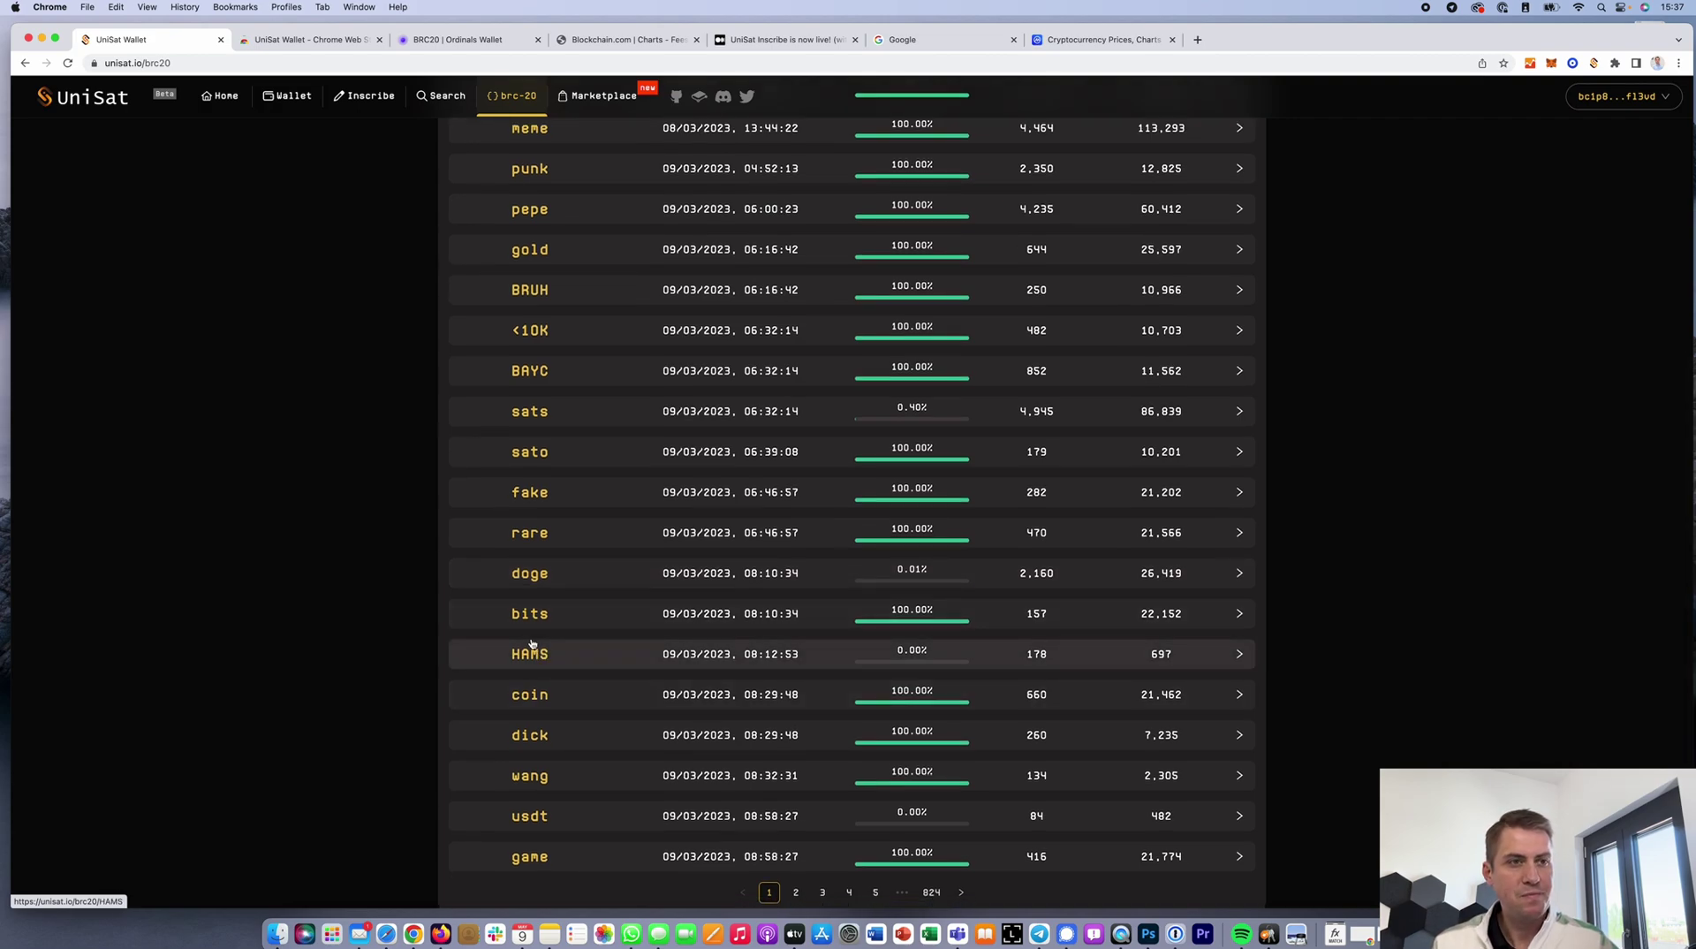
scroll(531, 641, "up", 2)
scroll(532, 640, "down", 4)
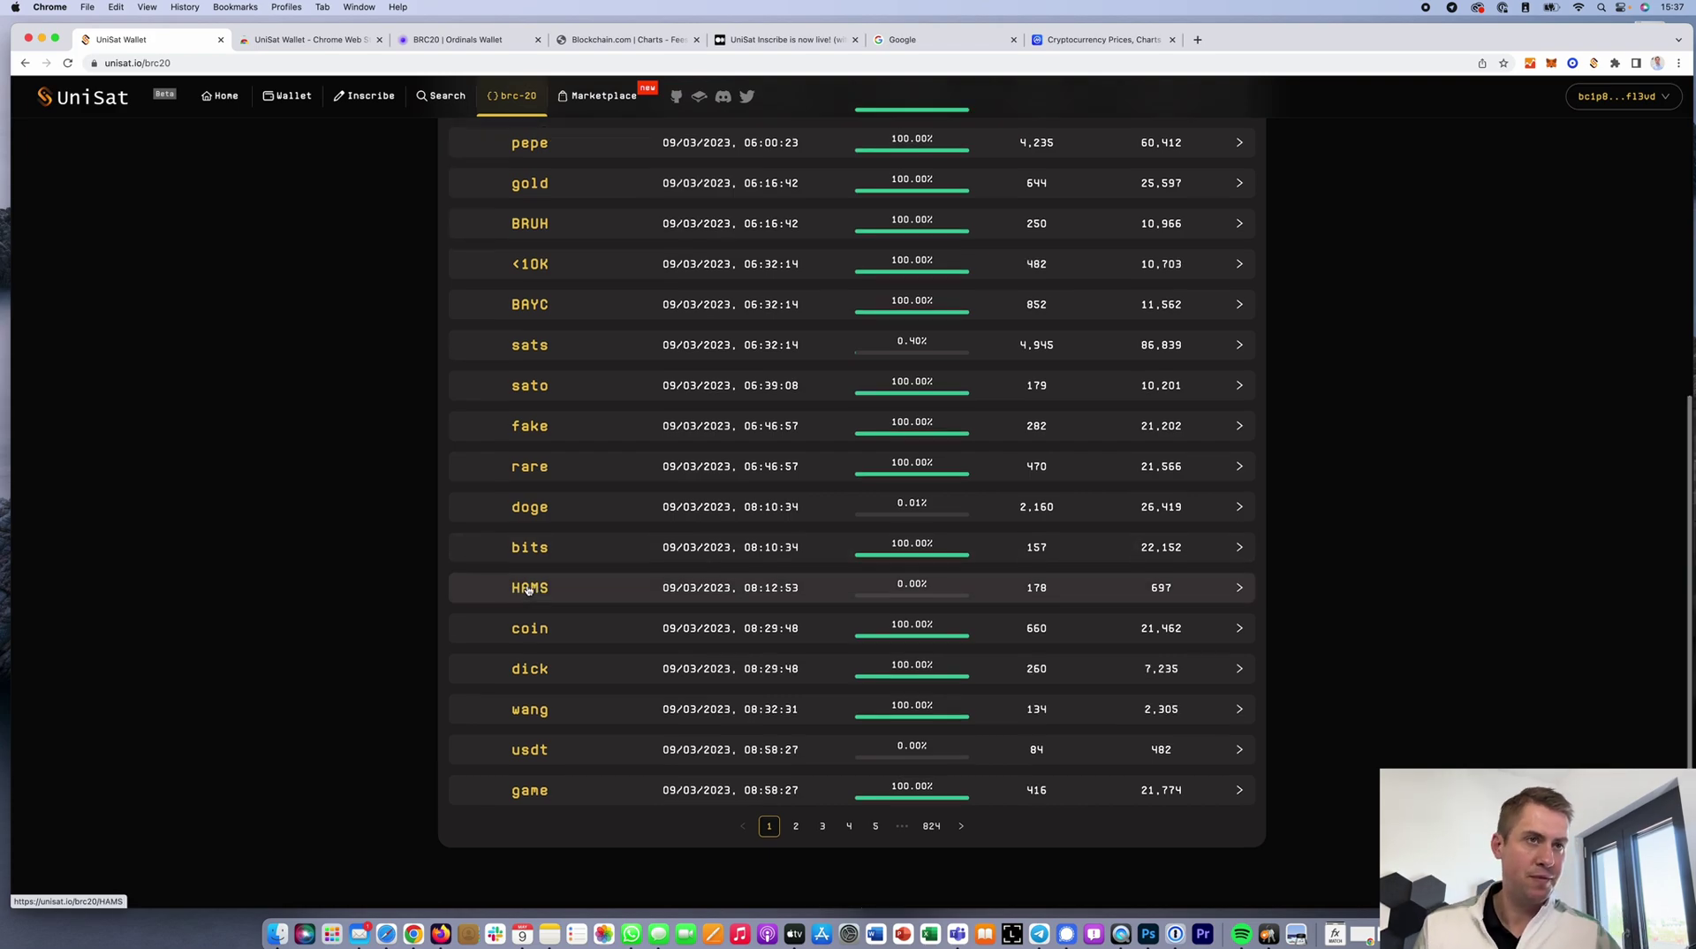
scroll(526, 585, "up", 5)
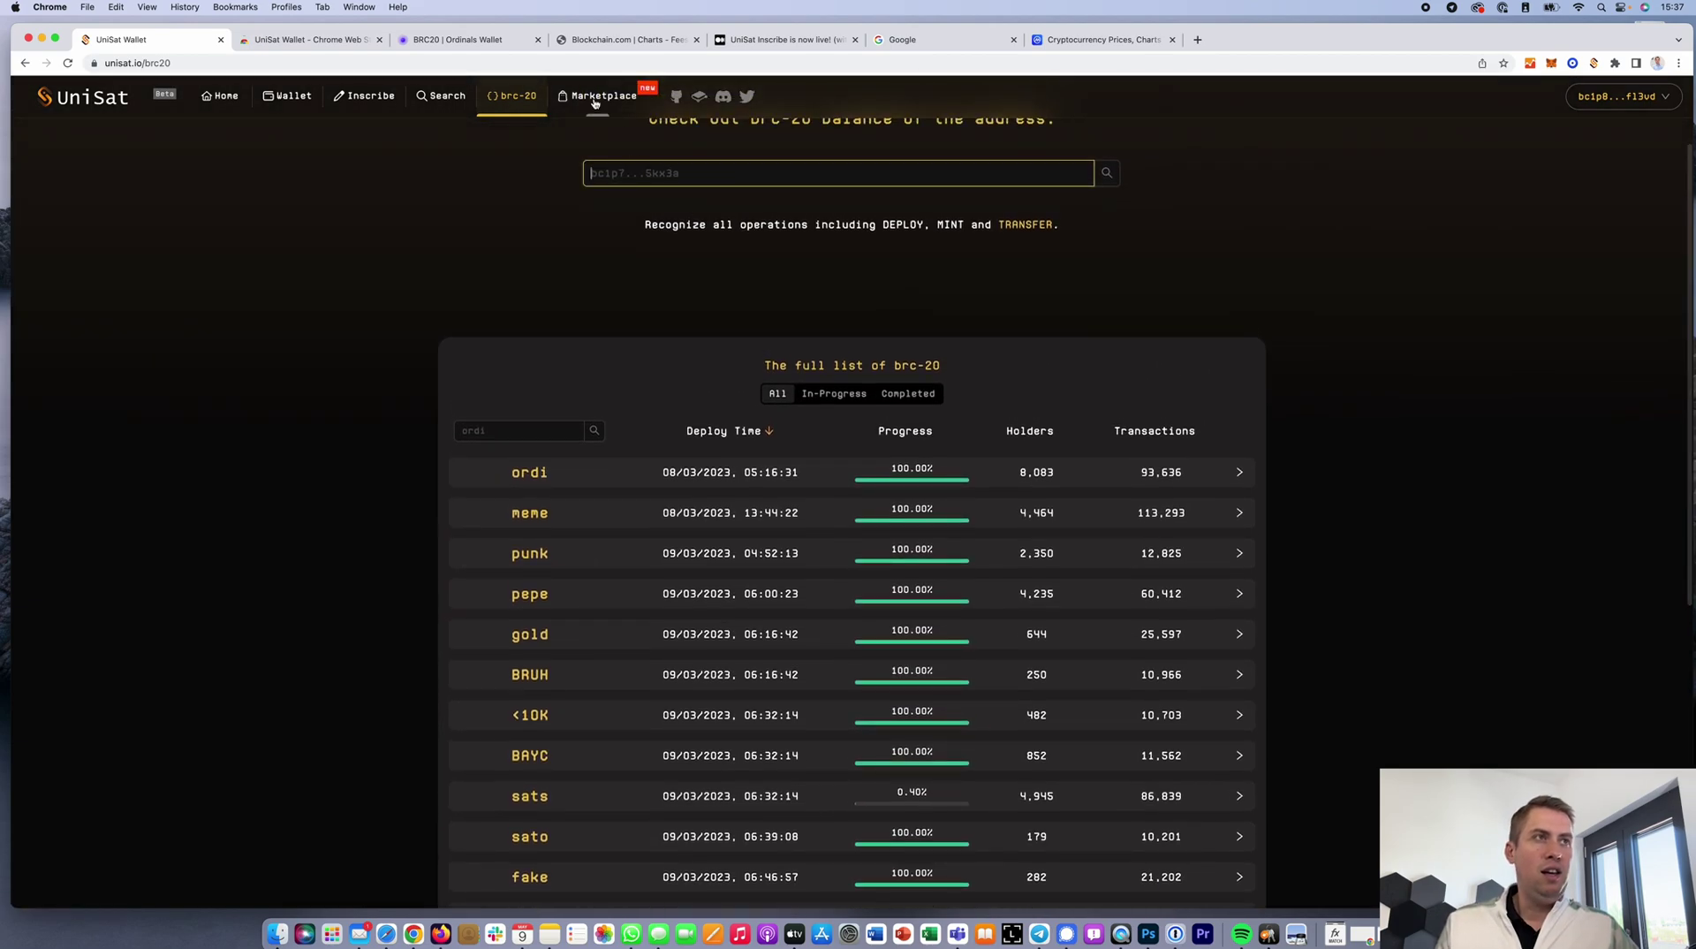
Step: Browse UniSat Marketplace's umpx listings in View Only mode, then return to Ordinals Wallet's BRC20 list
left_click(598, 97)
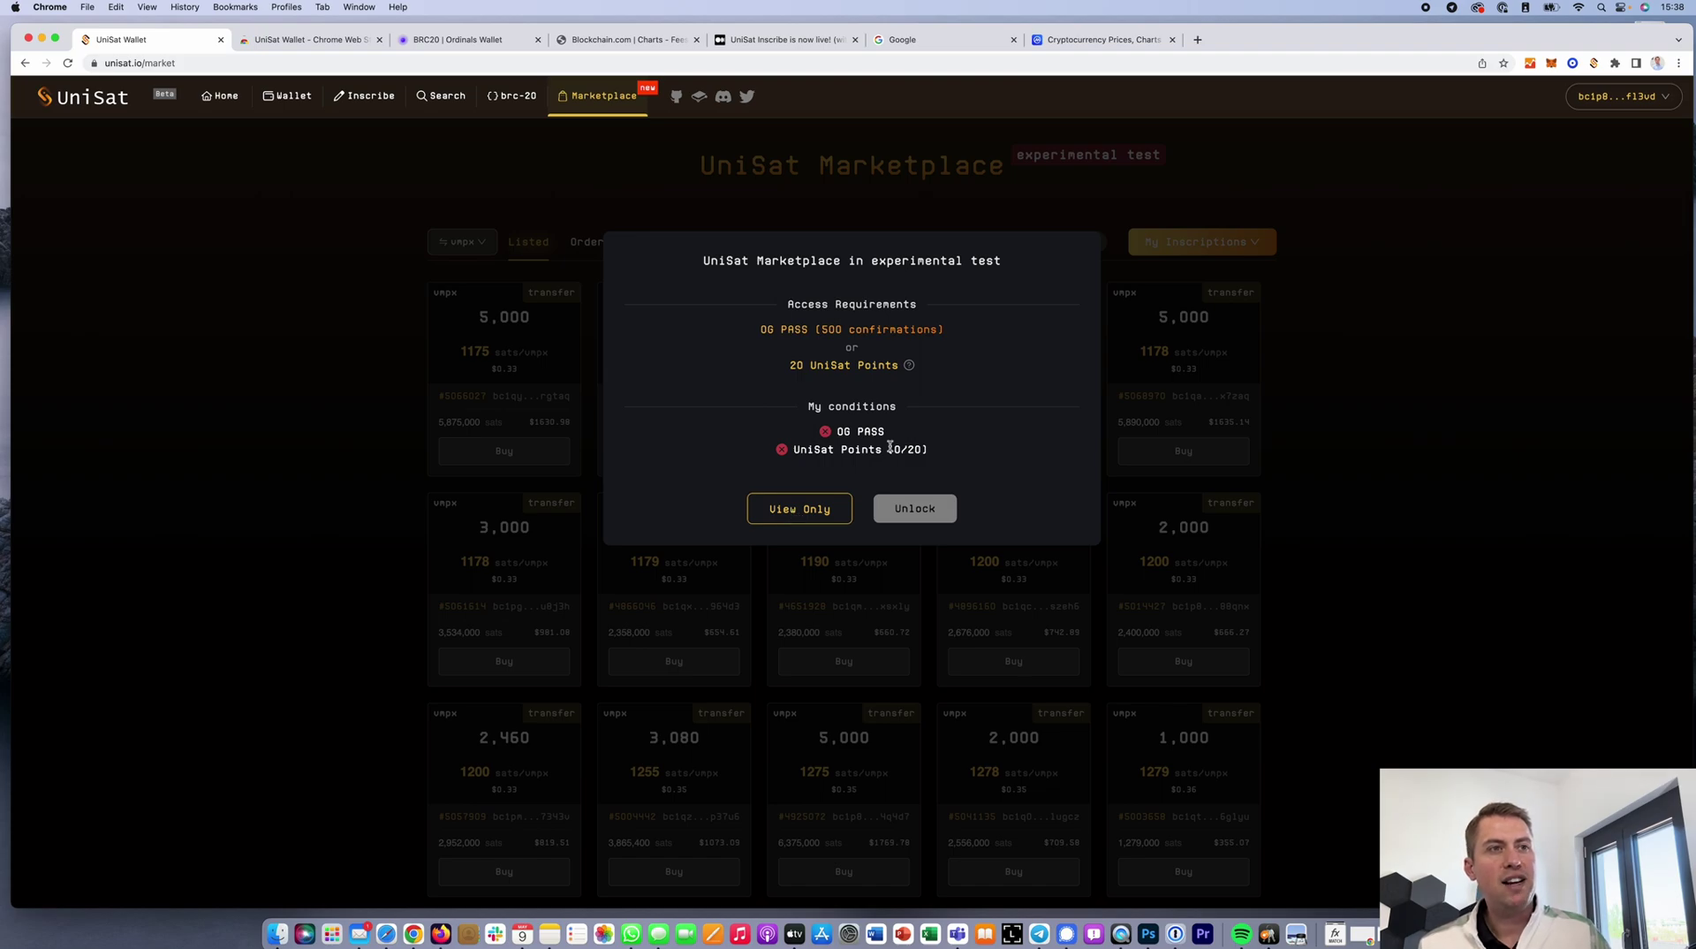
left_click_drag(821, 451, 920, 459)
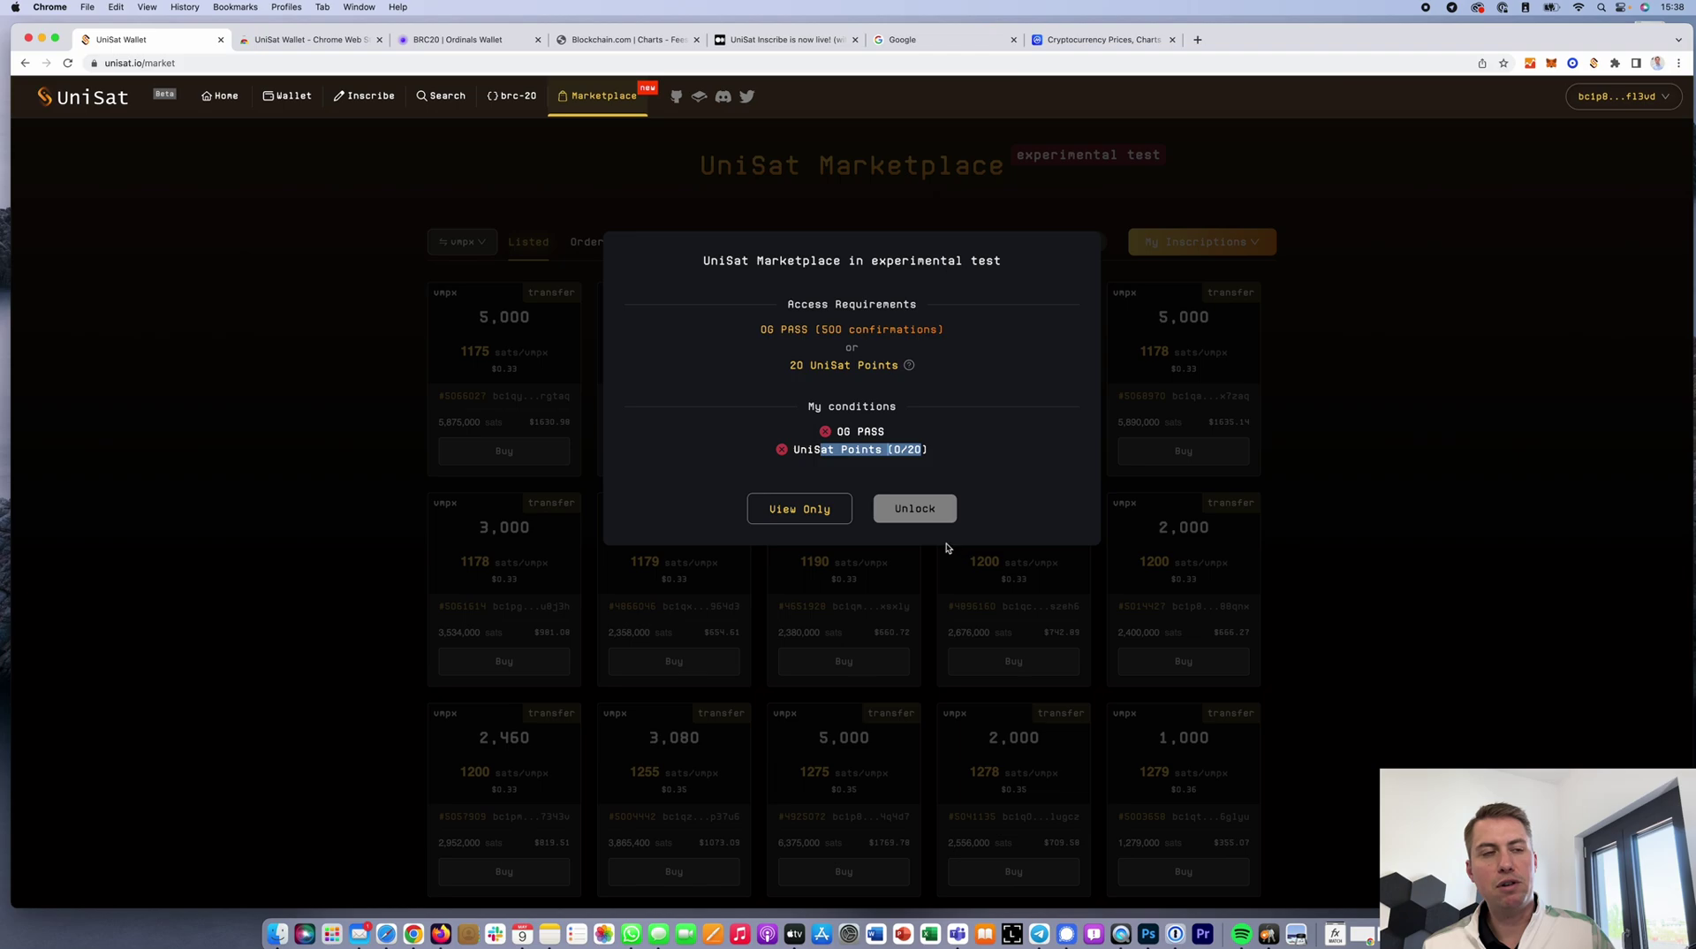
left_click(831, 513)
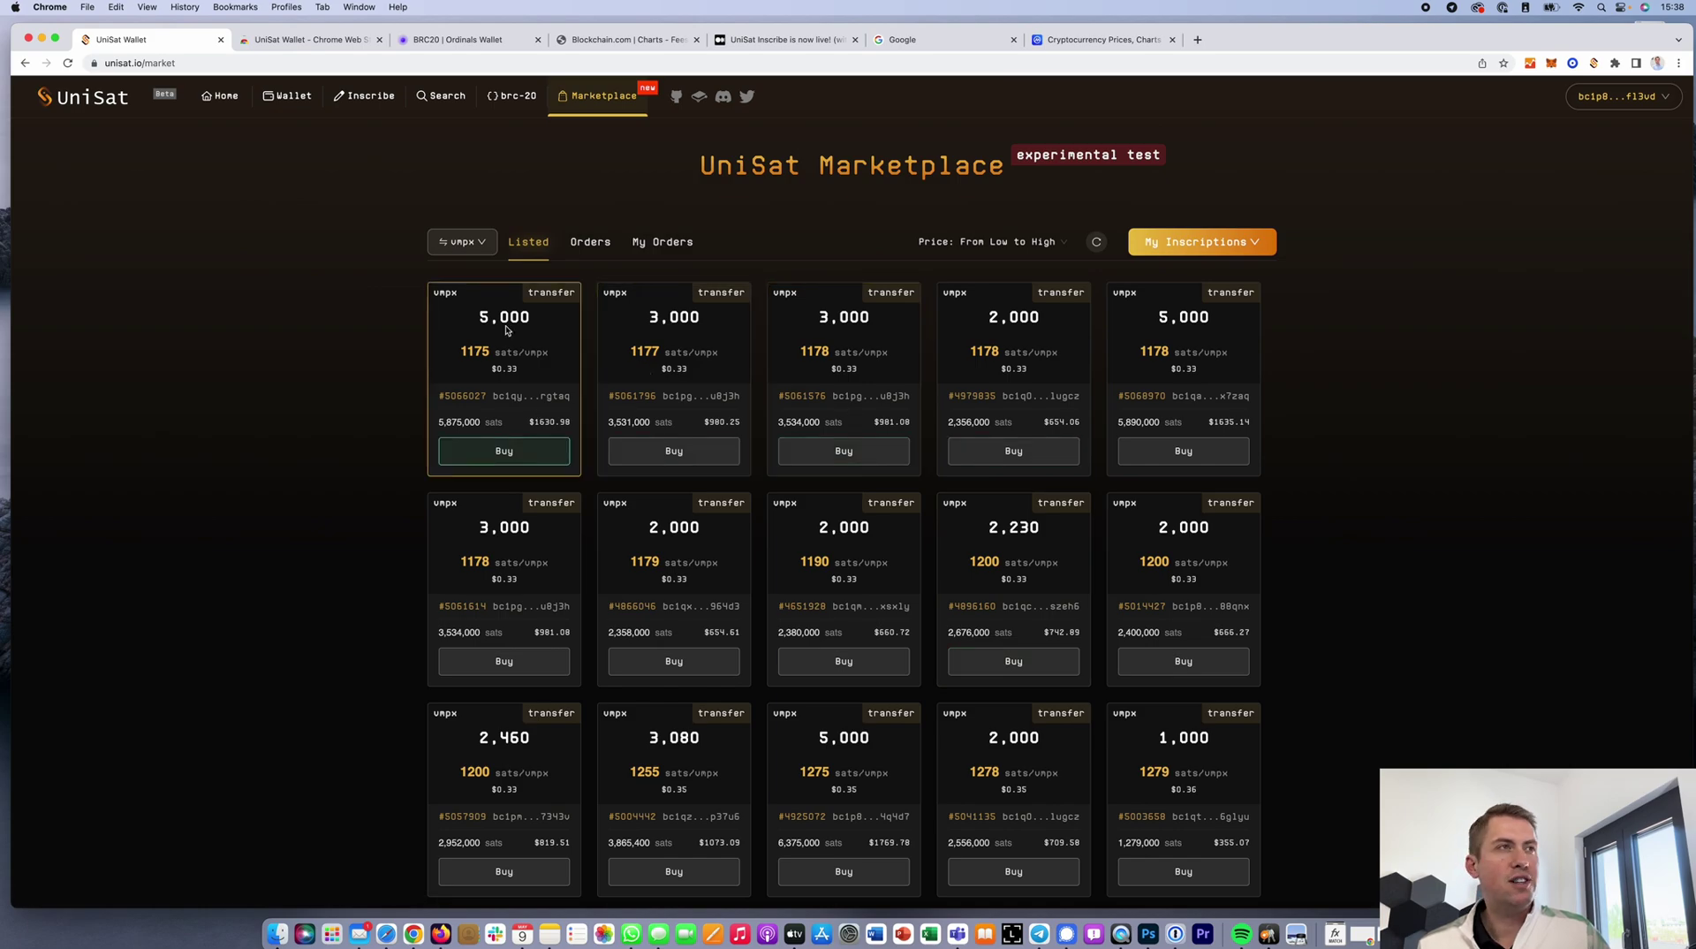
left_click(472, 41)
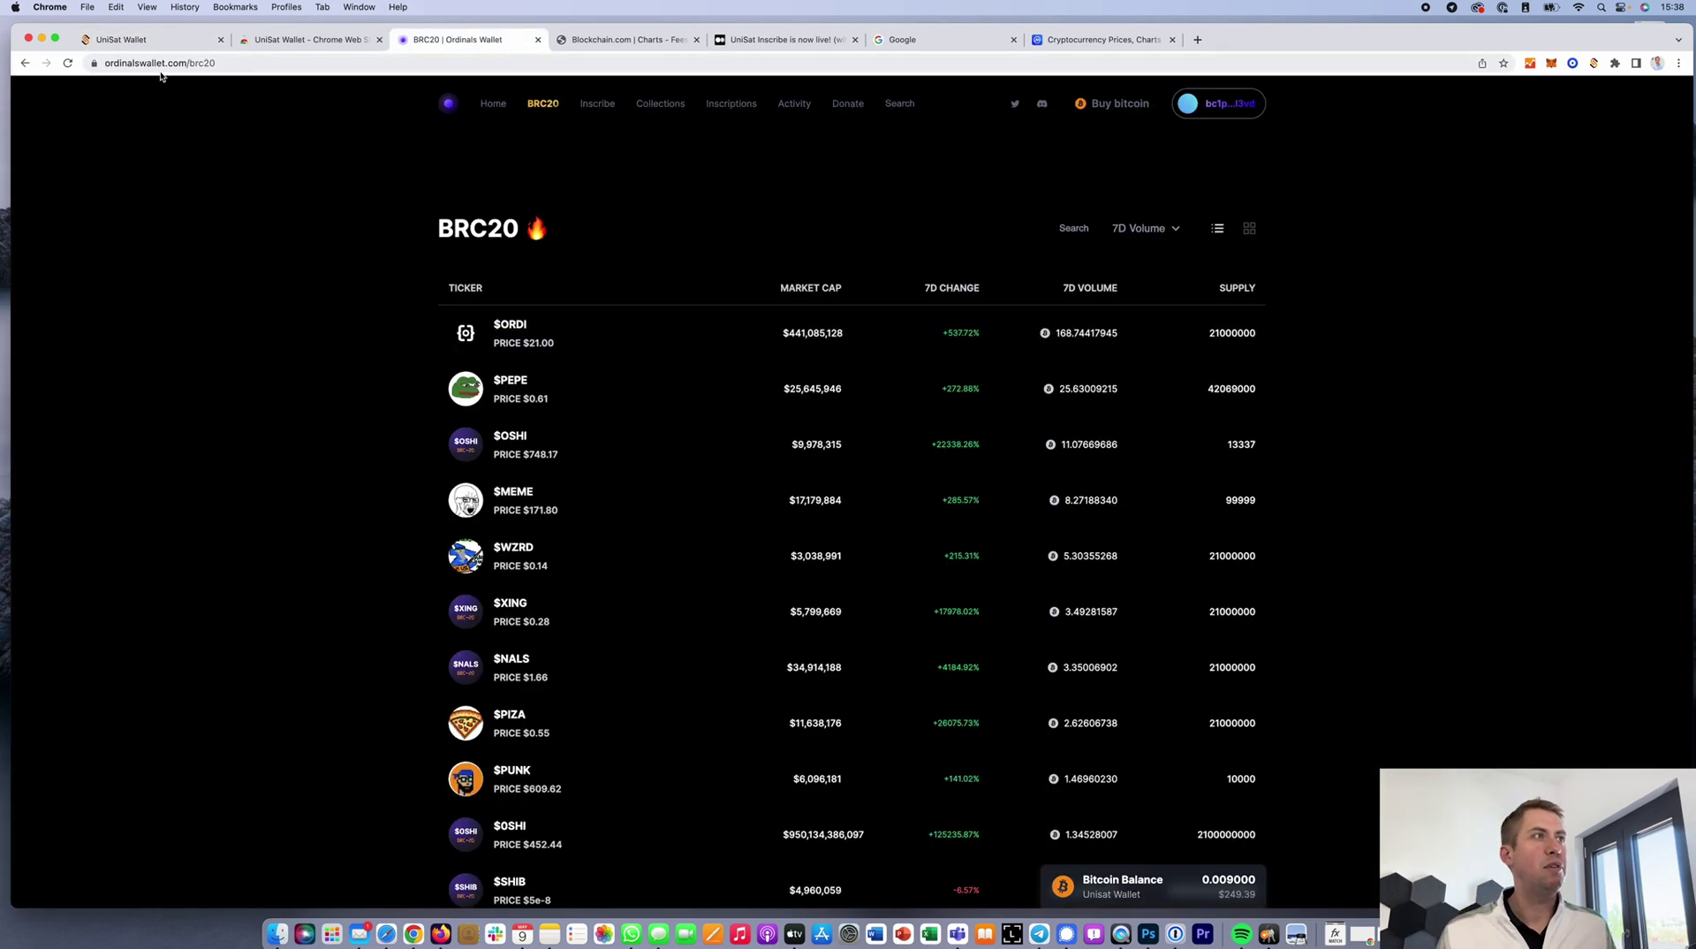
Step: Highlight the ordinalswallet.com domain, scroll the BRC20 tickers, and return to UniSat Marketplace
left_click(108, 63)
double_click(195, 60)
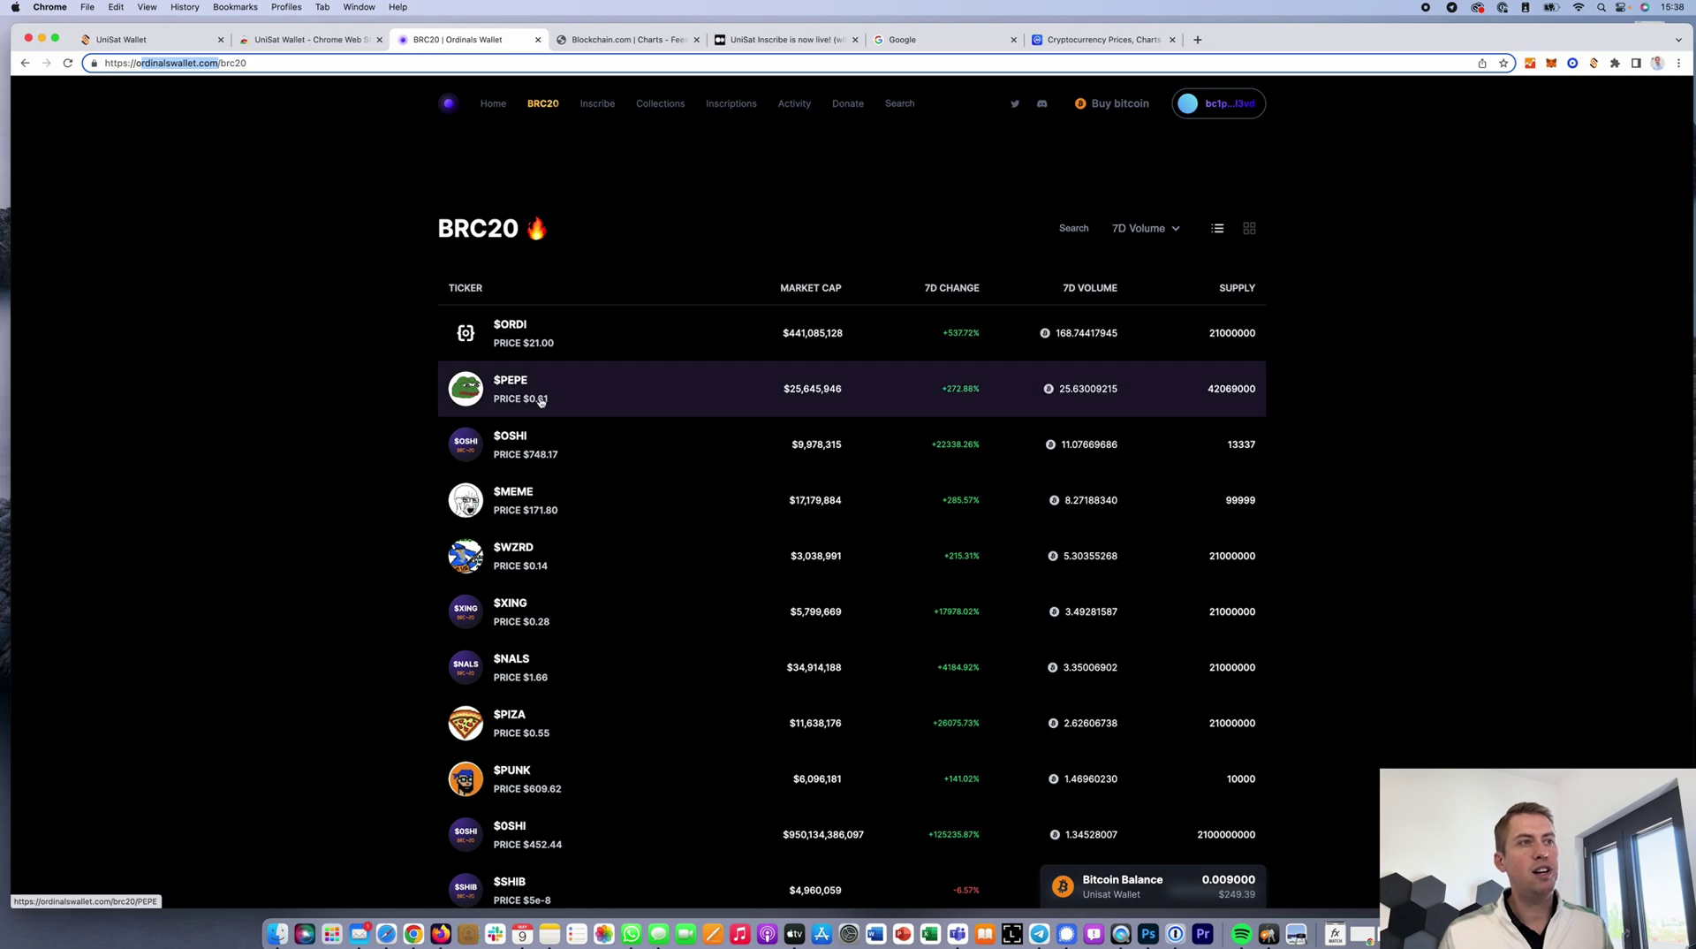
scroll(629, 495, "down", 6)
scroll(632, 455, "up", 6)
scroll(653, 433, "down", 1)
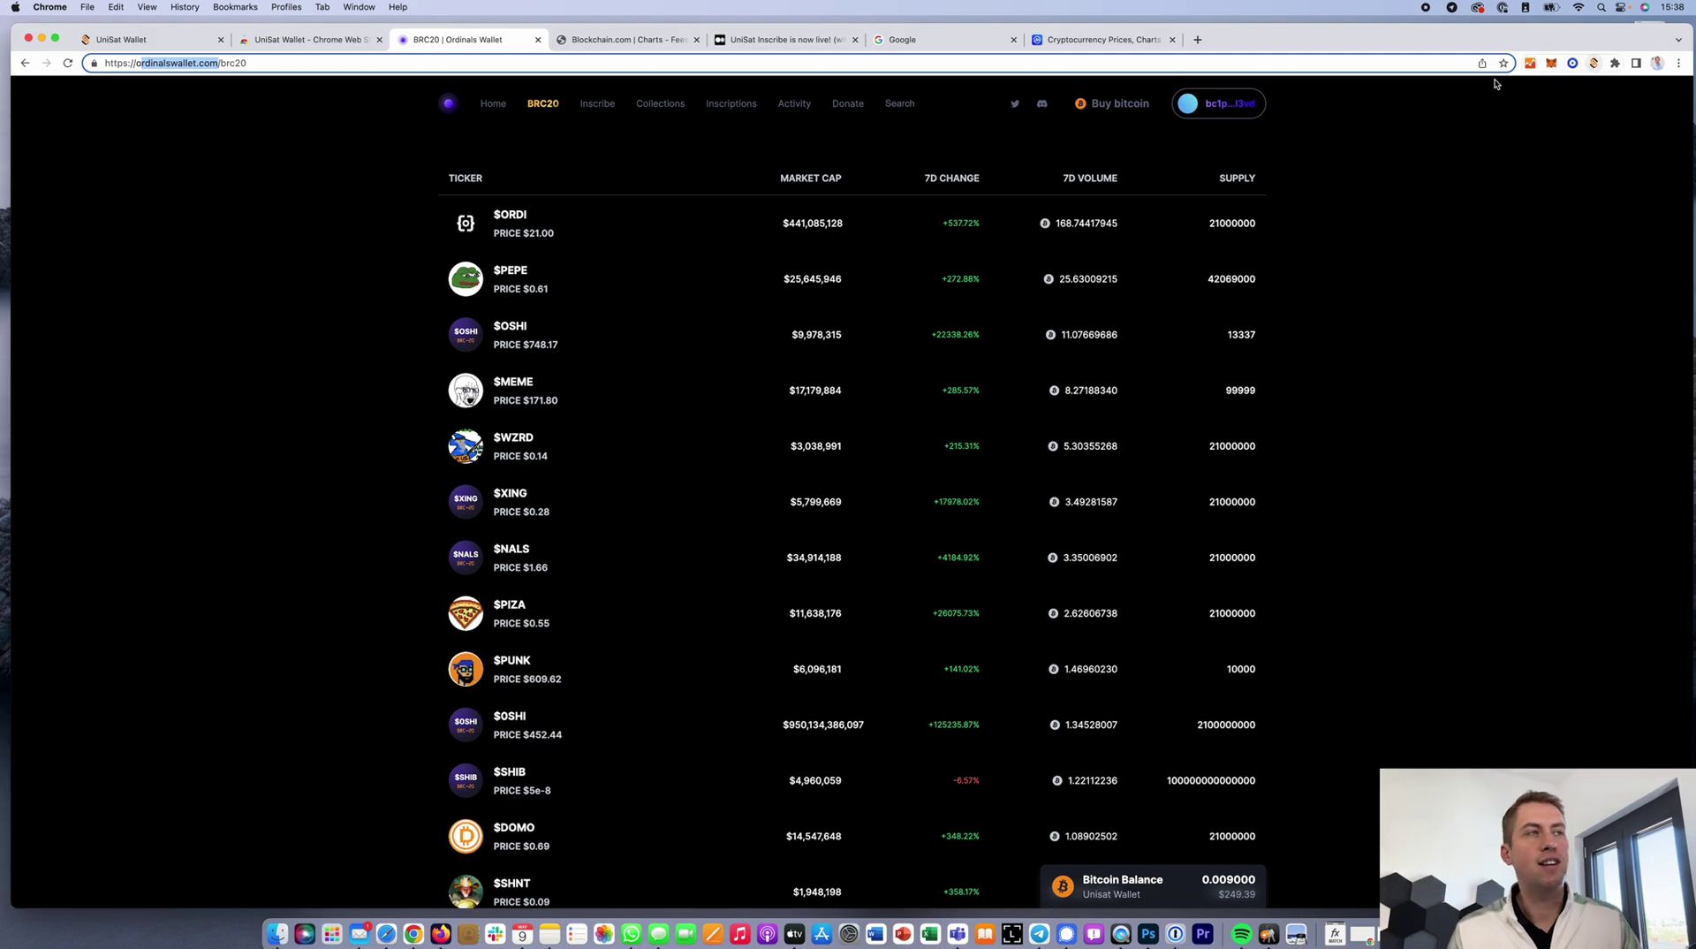
left_click(160, 41)
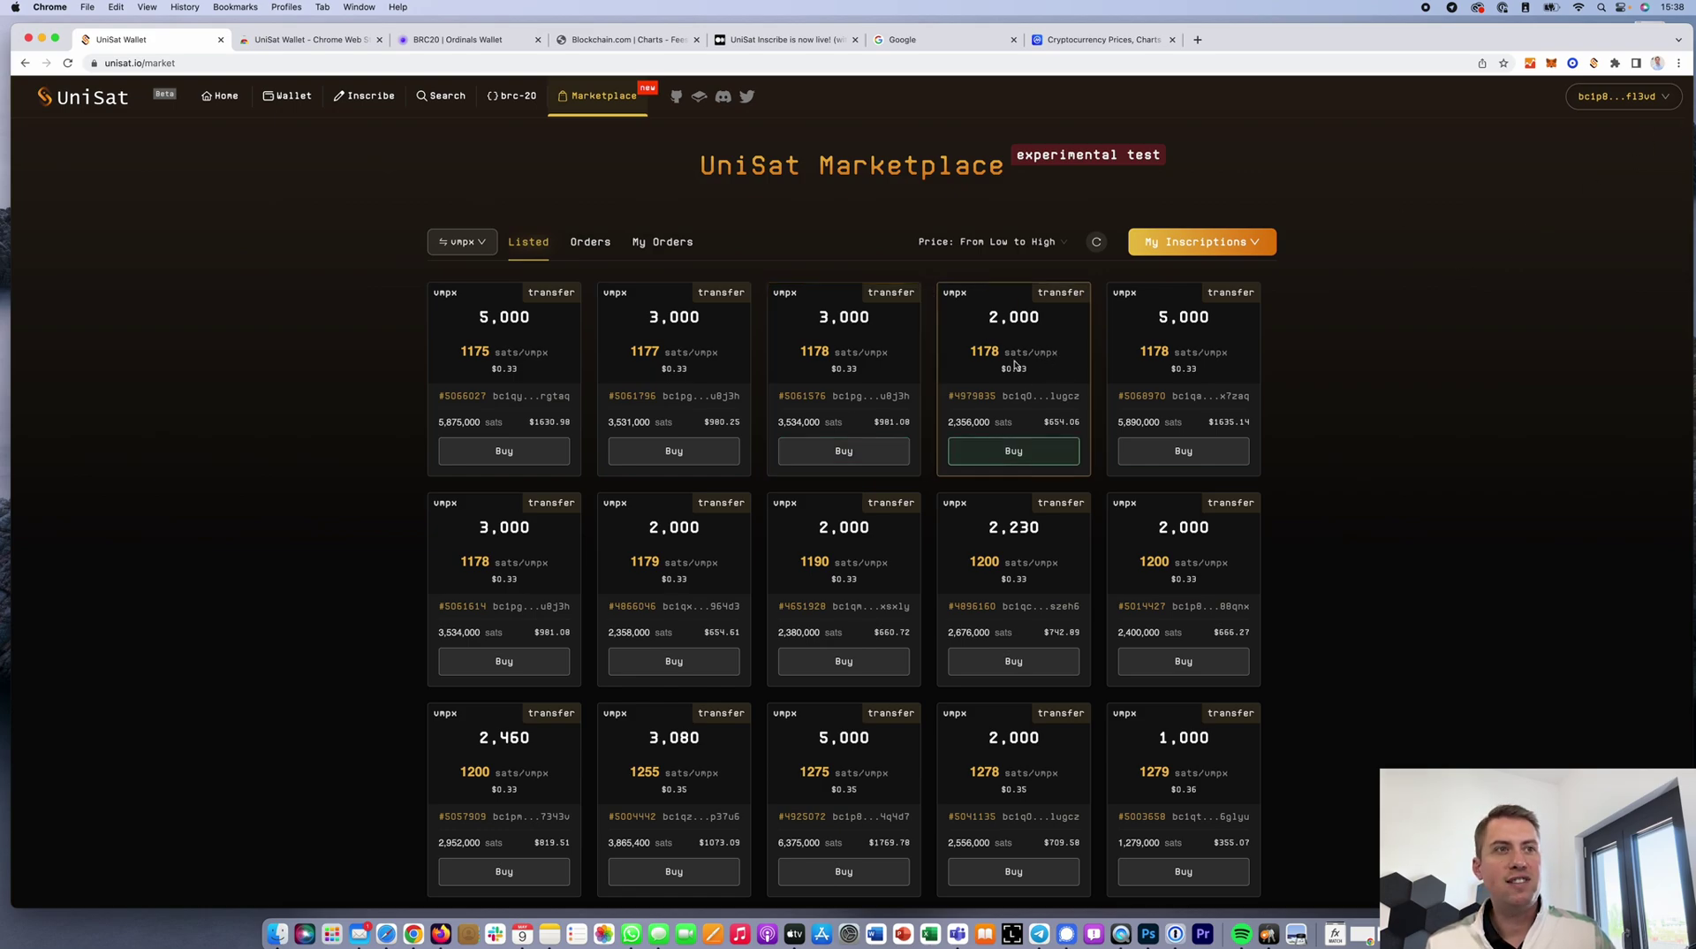
scroll(868, 450, "down", 1)
scroll(868, 450, "up", 1)
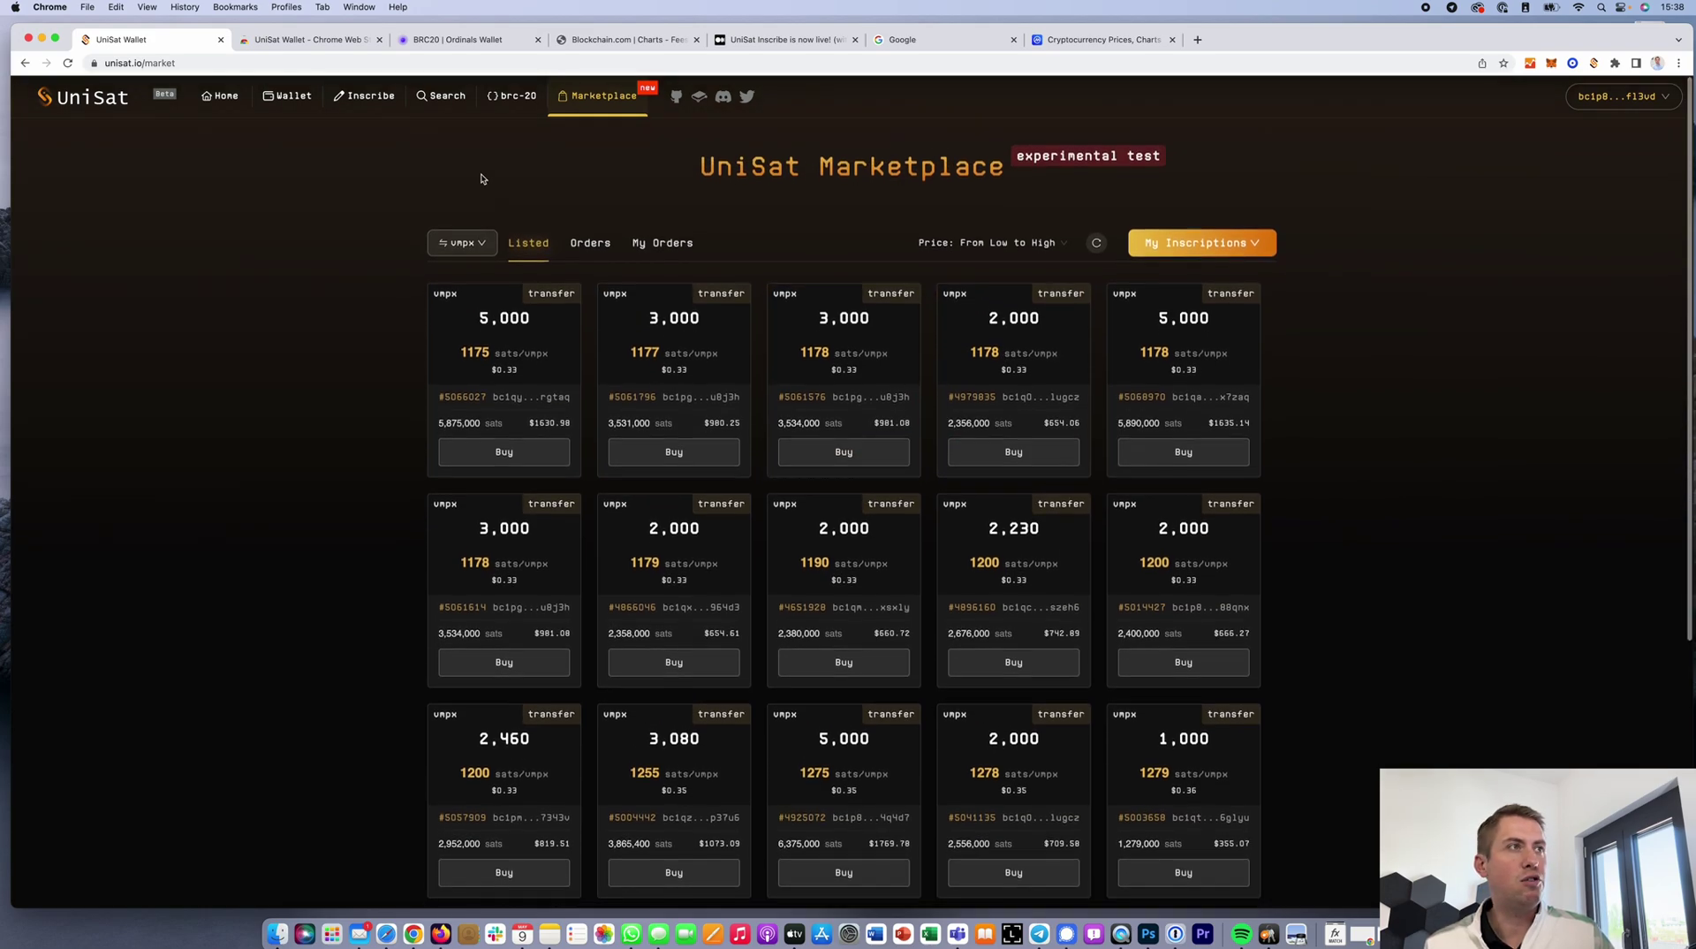
Step: Filter UniSat's brc-20 list to In-Progress tokens and scroll down to corn at 28.05%
left_click(508, 101)
left_click(835, 515)
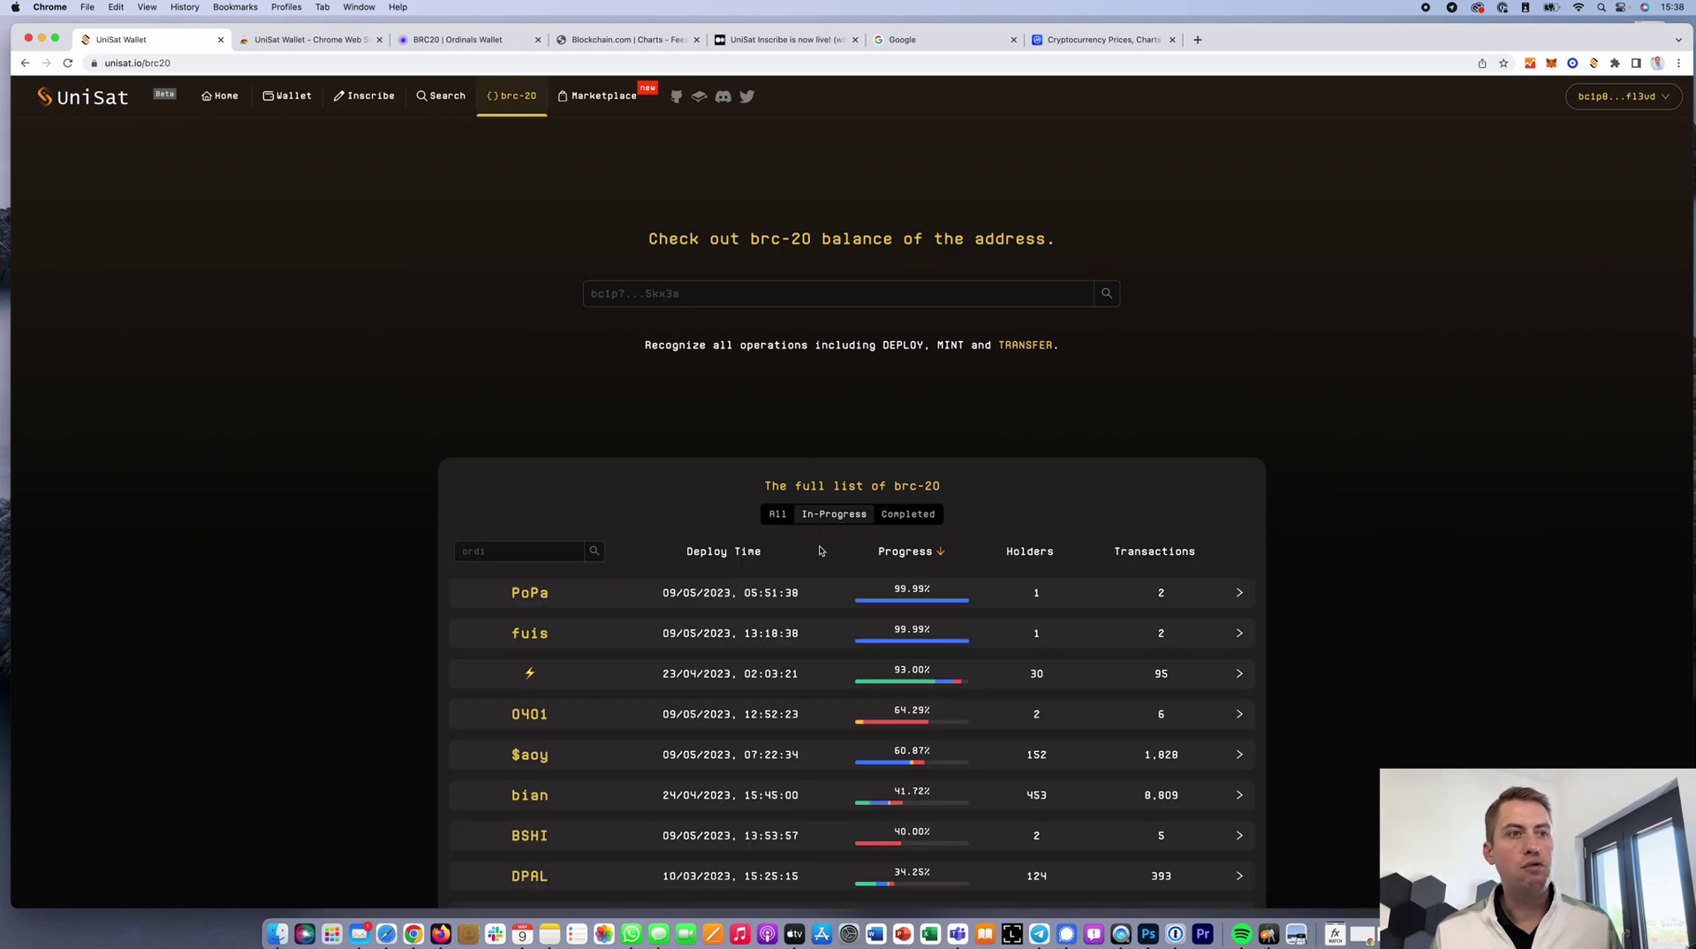
scroll(840, 622, "down", 3)
scroll(840, 622, "down", 4)
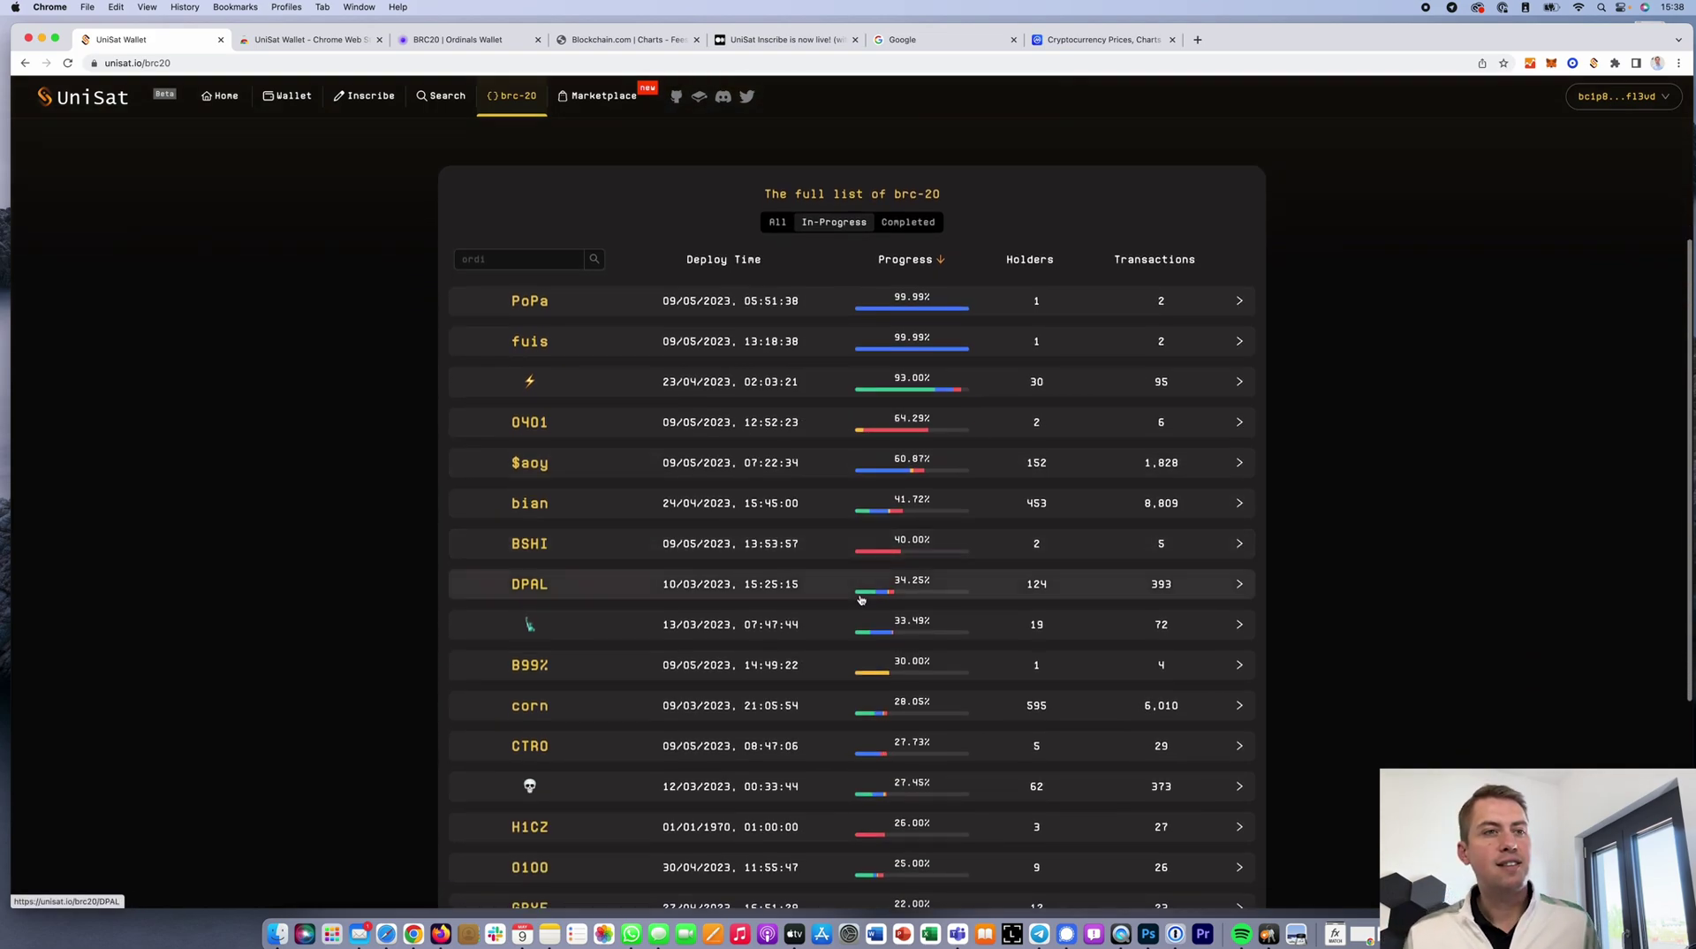
mouse_move(923, 552)
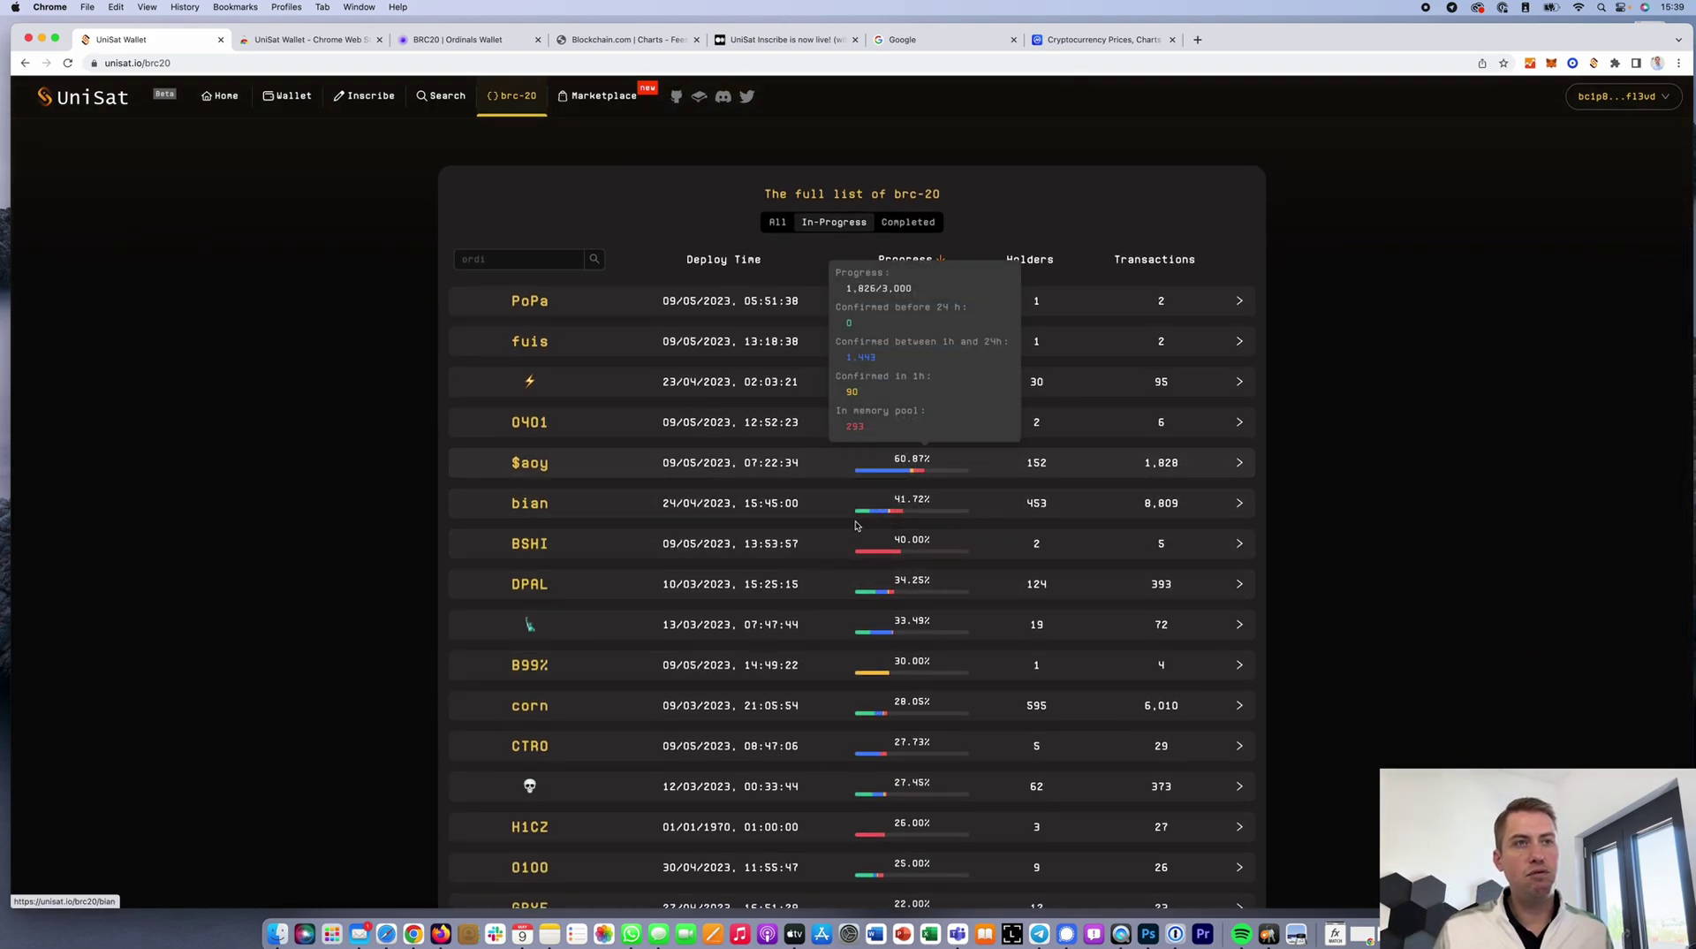
scroll(890, 623, "down", 5)
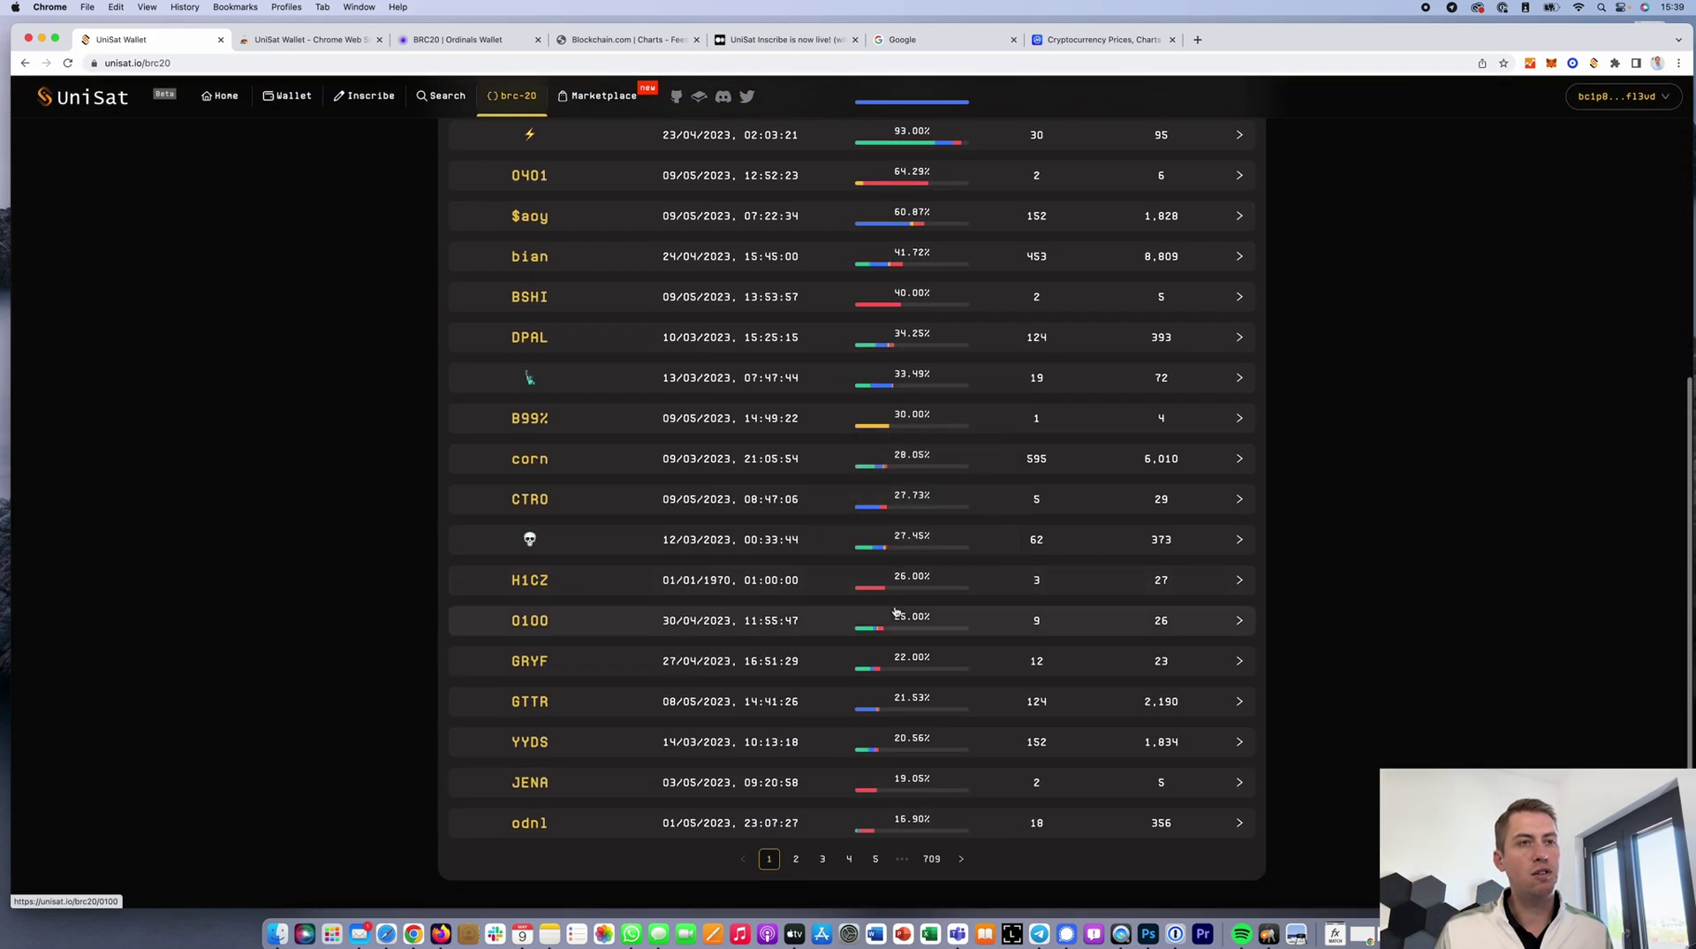
scroll(888, 490, "up", 6)
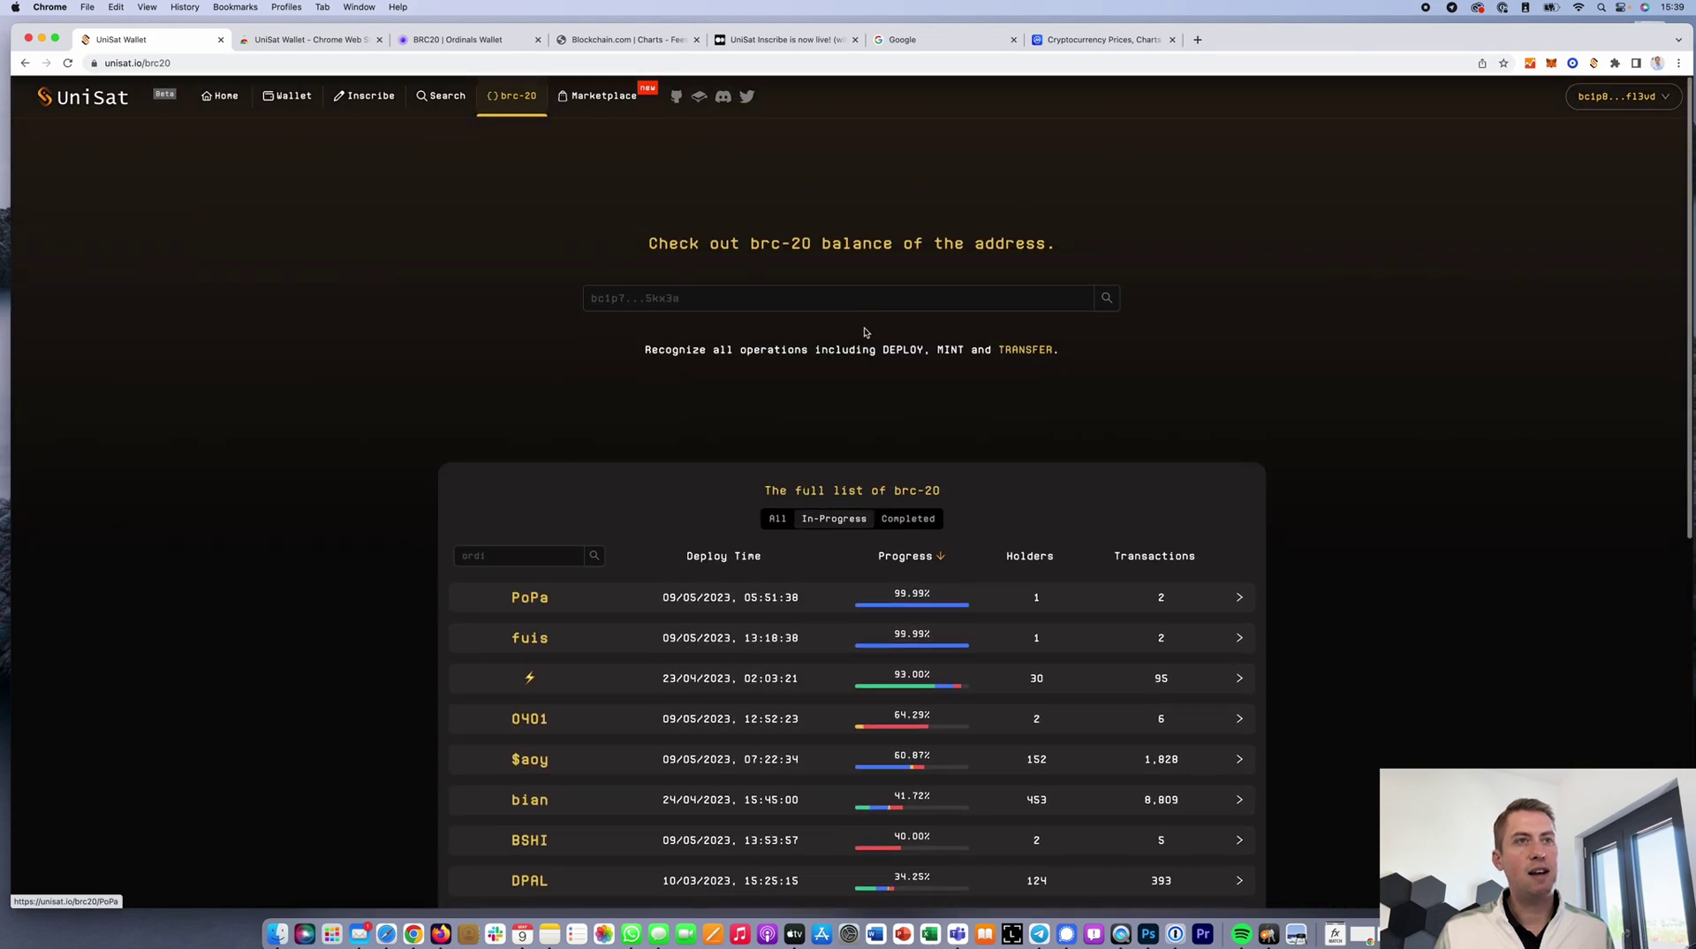
left_click(777, 515)
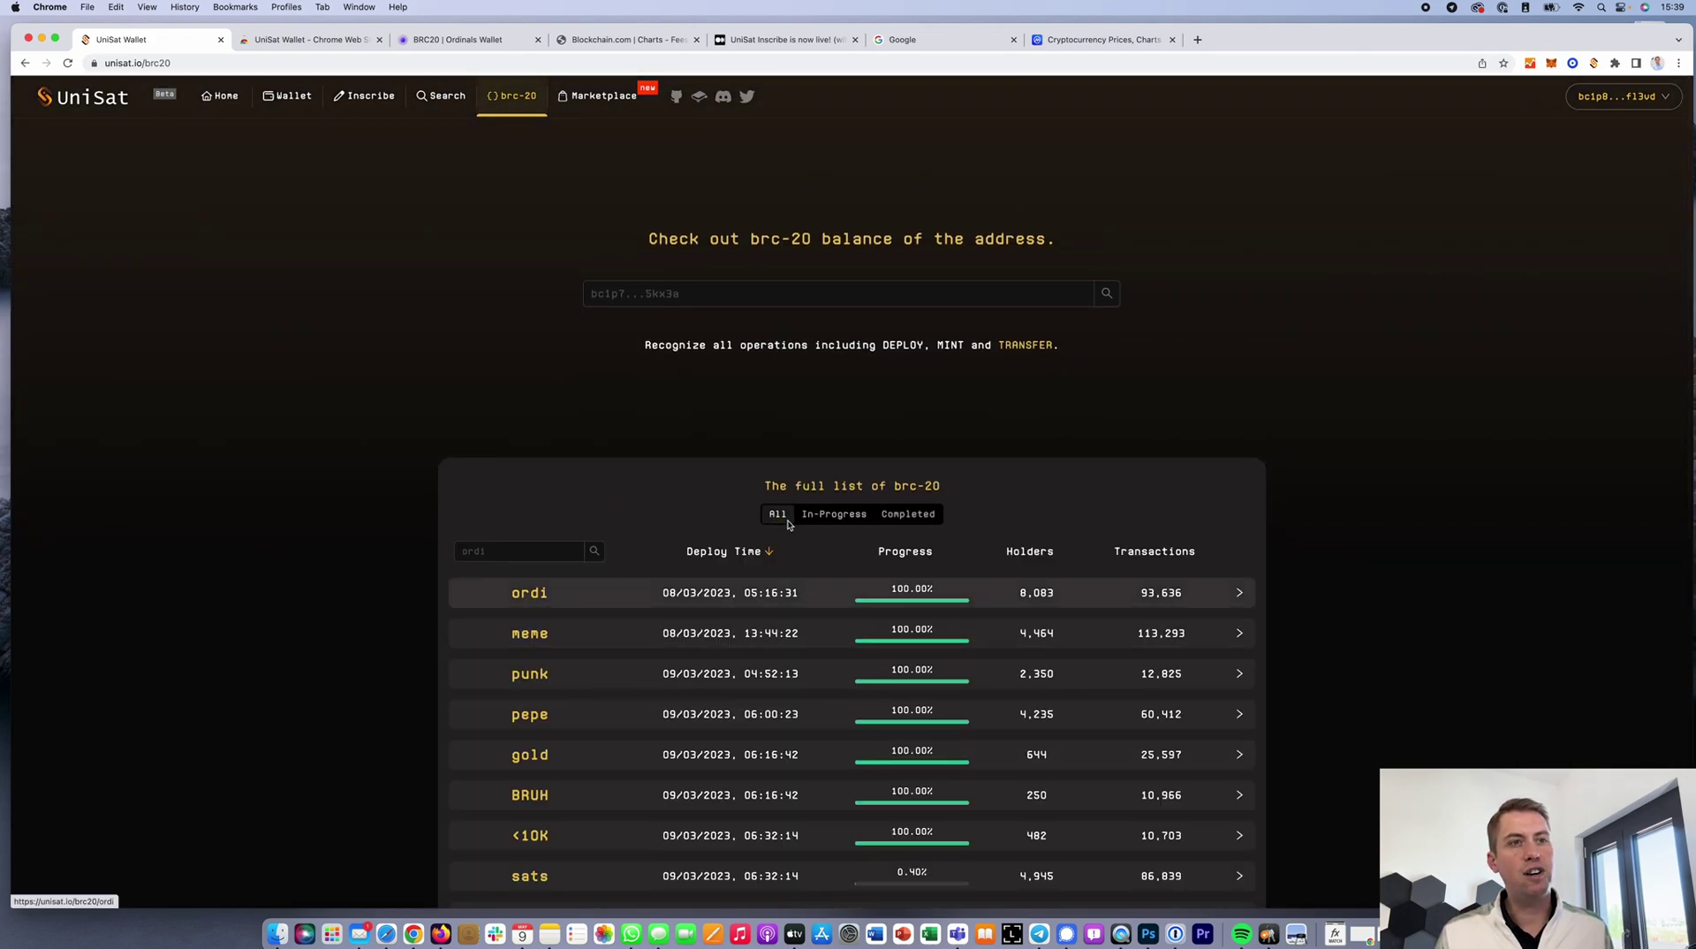
left_click(837, 514)
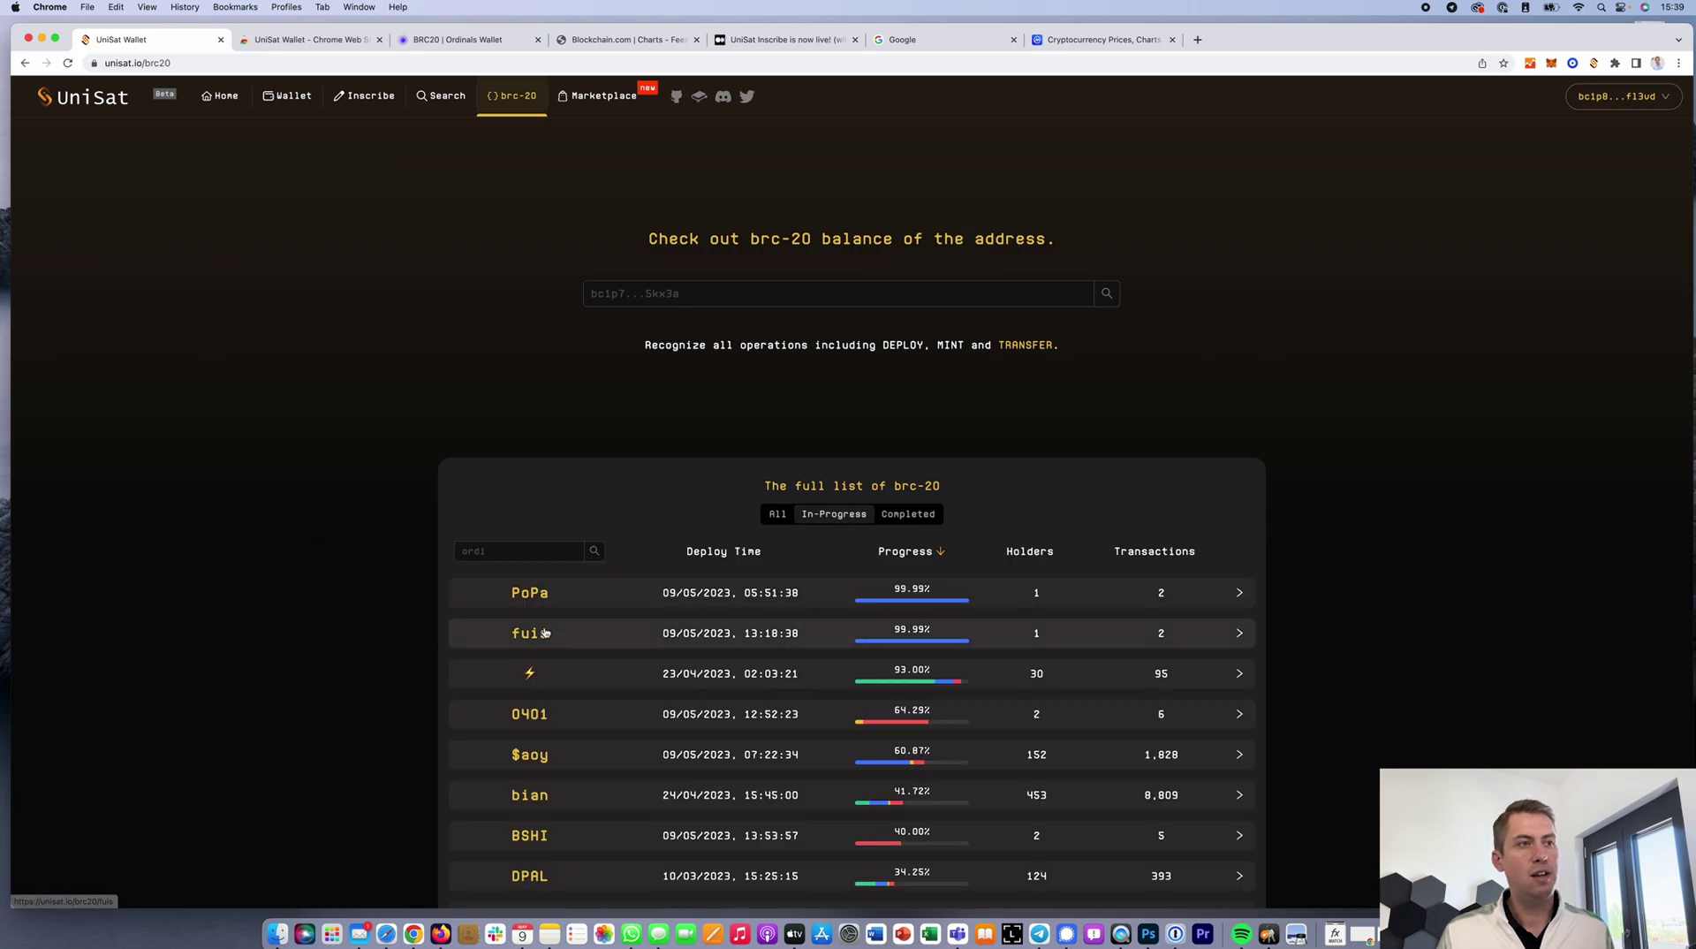
scroll(684, 676, "down", 3)
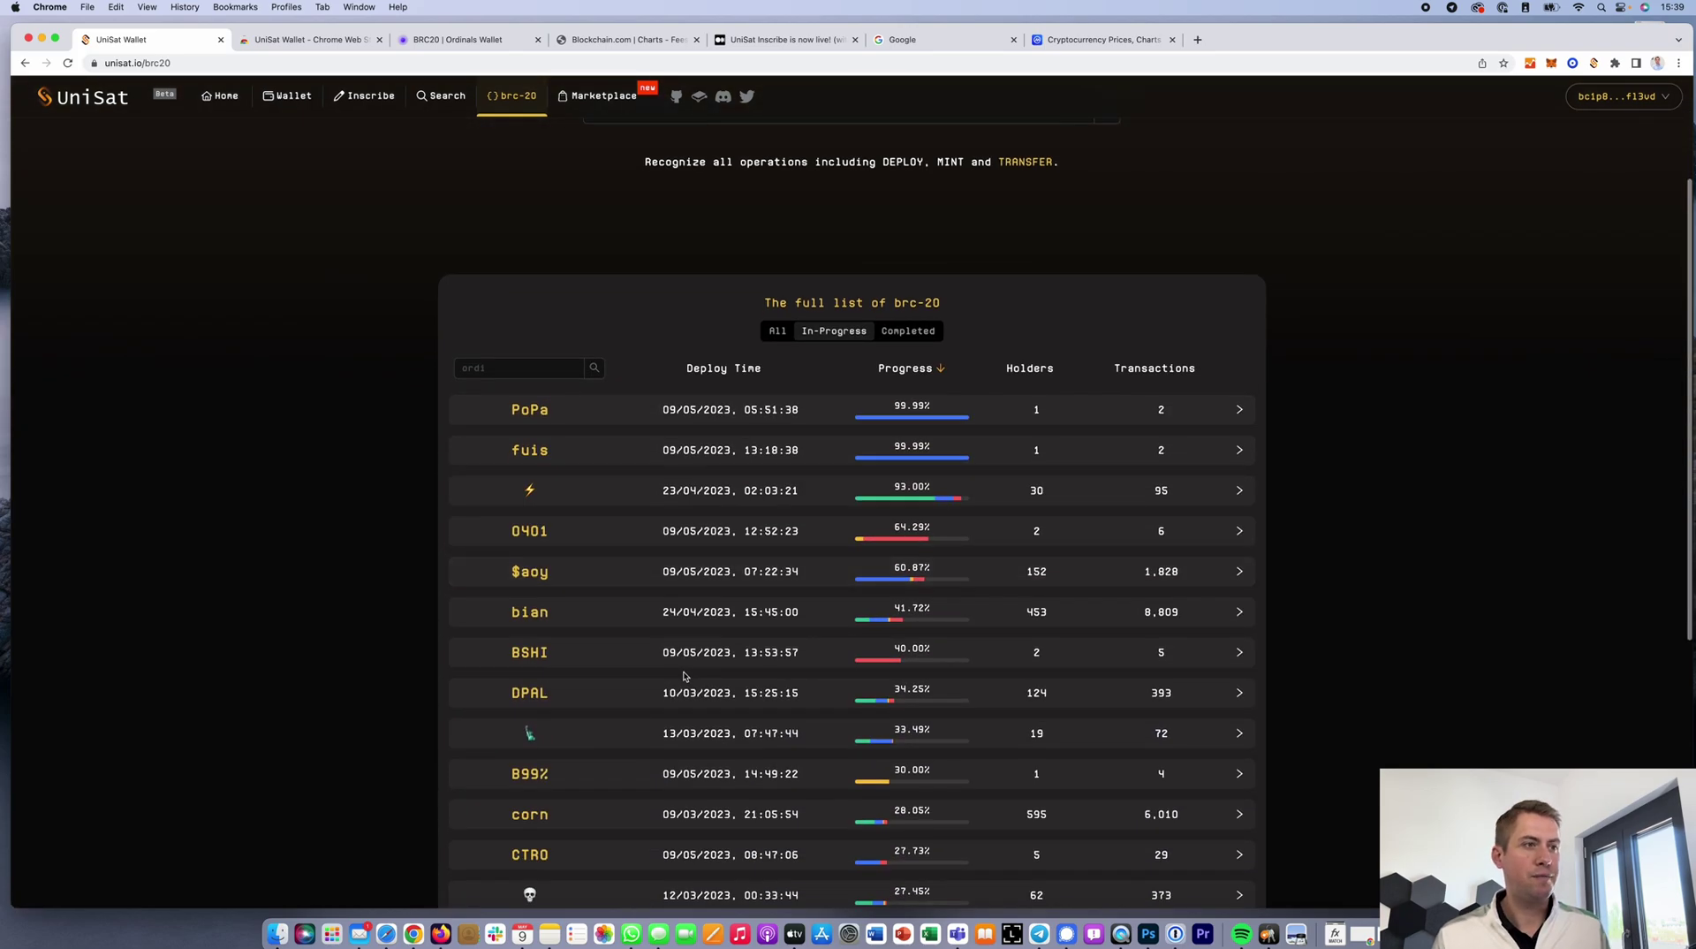
scroll(584, 630, "down", 2)
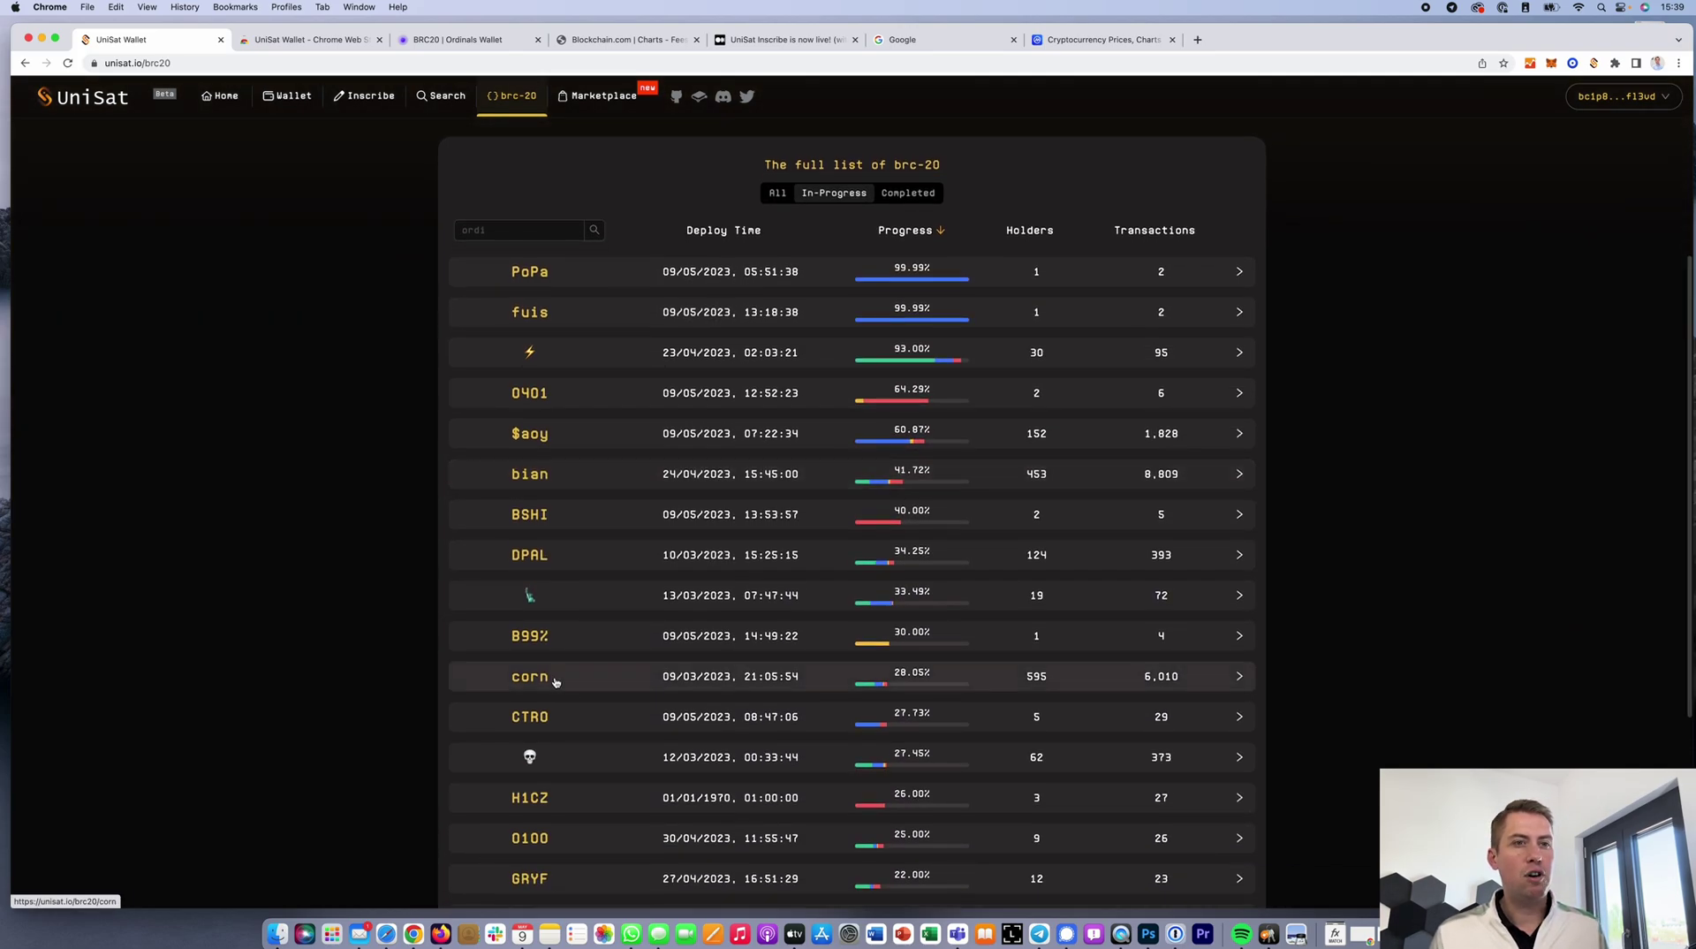
Step: Open corn and set up a direct mint of 1000 per inscription, repeated 20 times
left_click(612, 684)
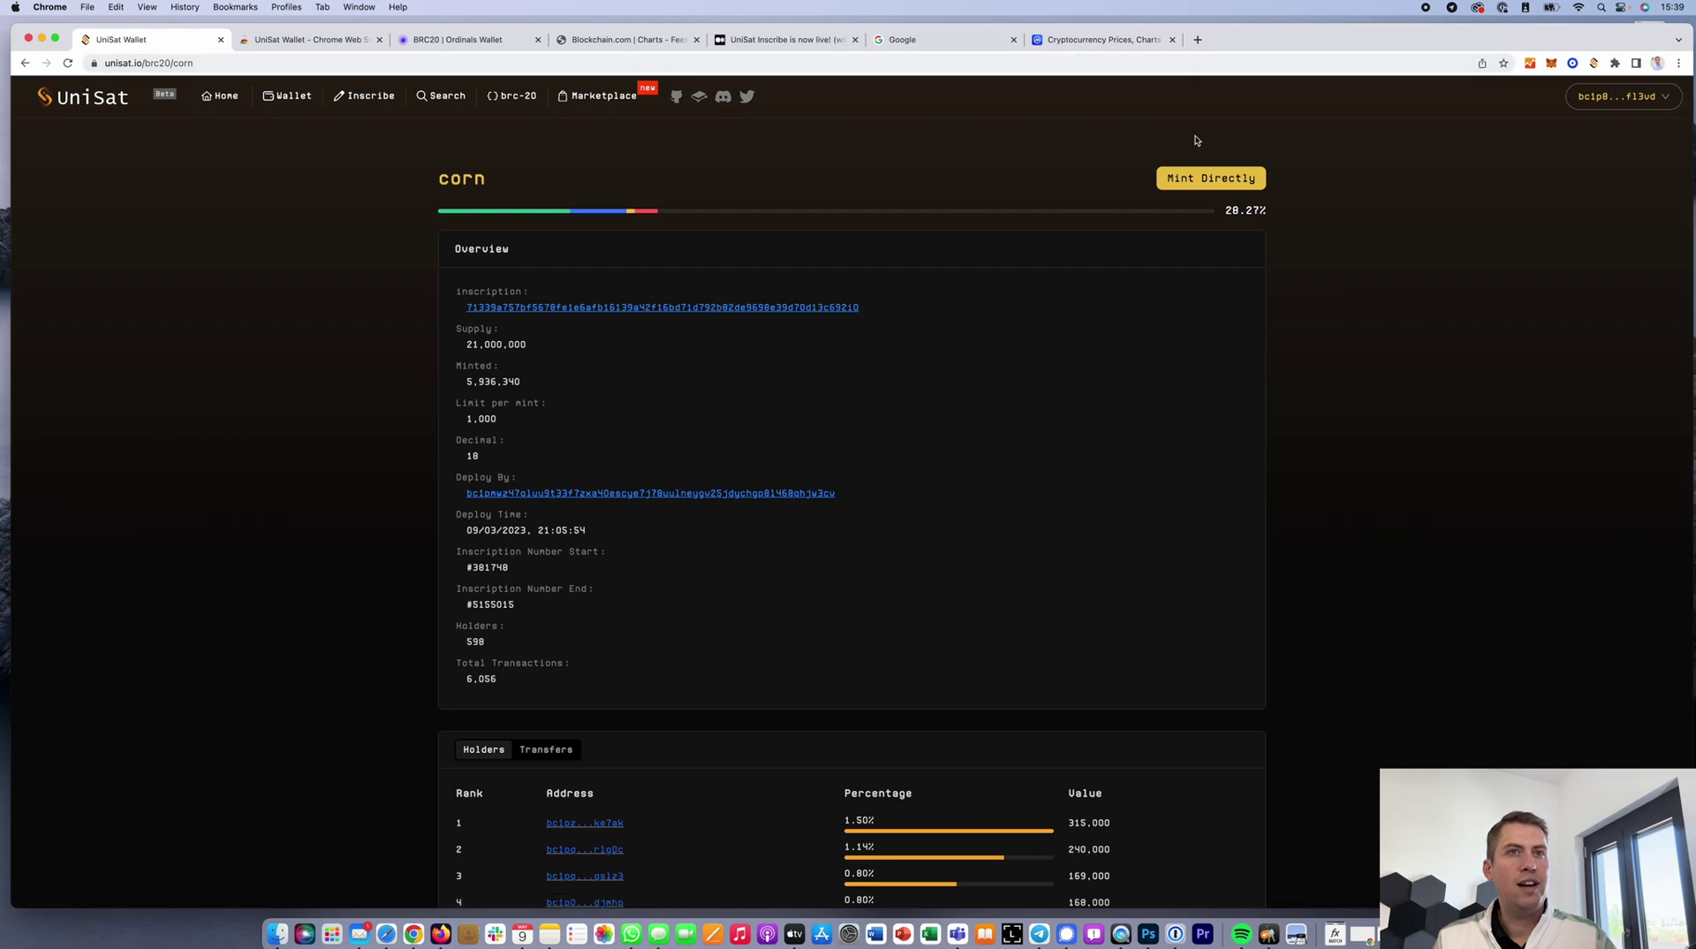
left_click(1212, 178)
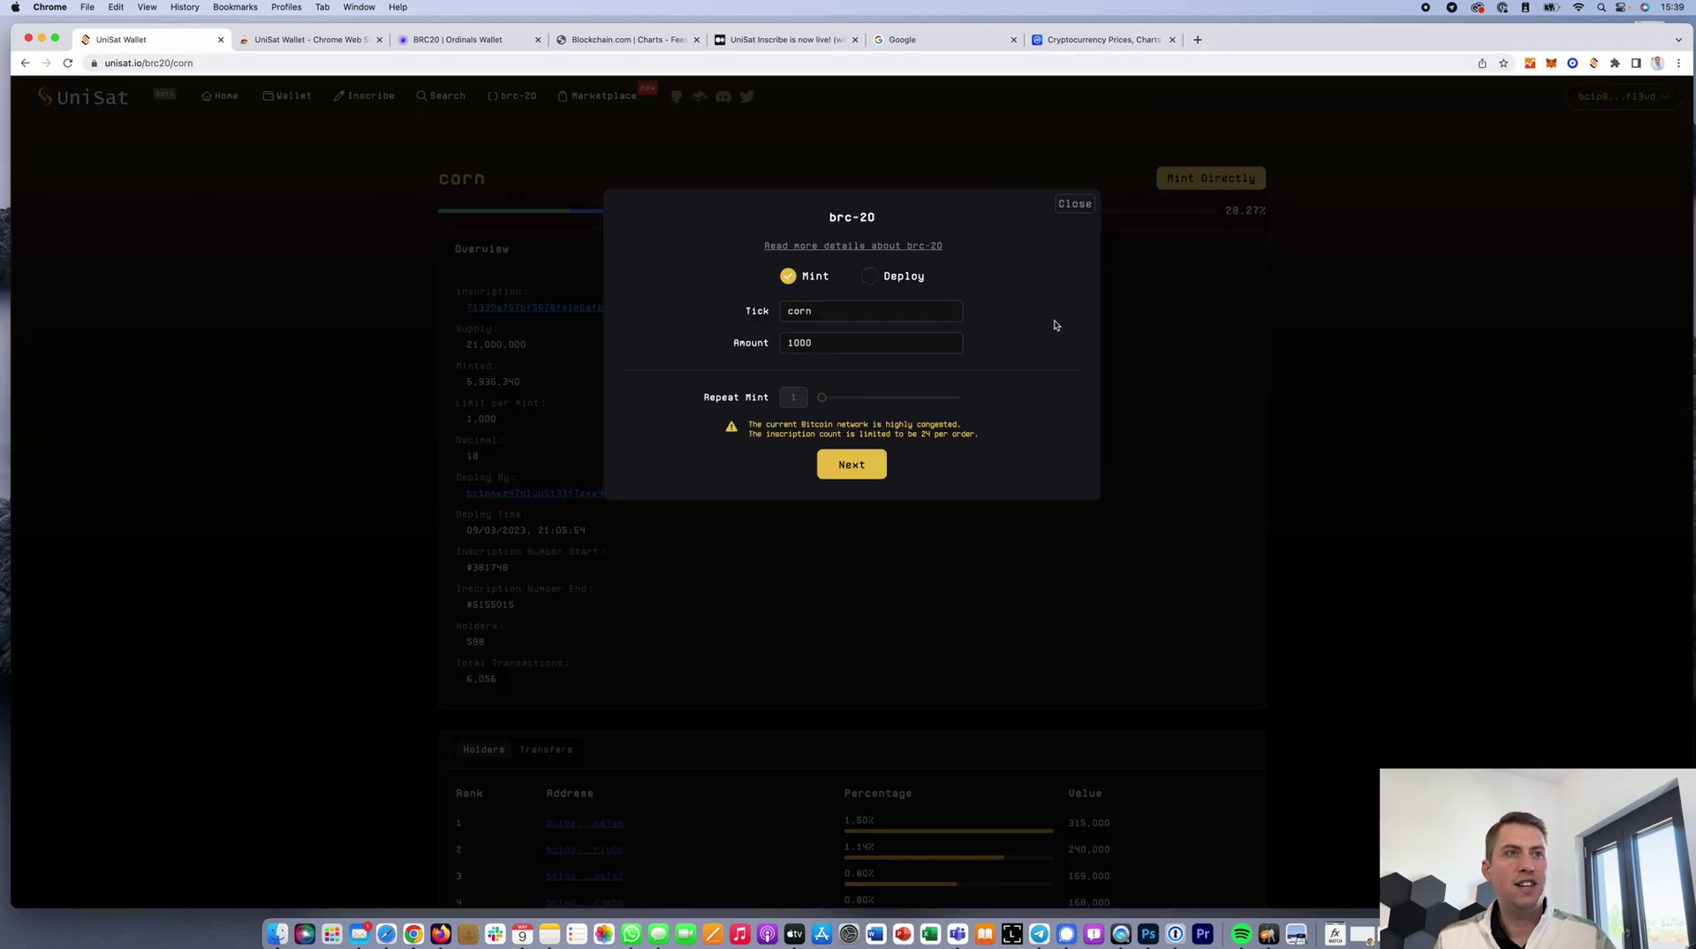
left_click(824, 344)
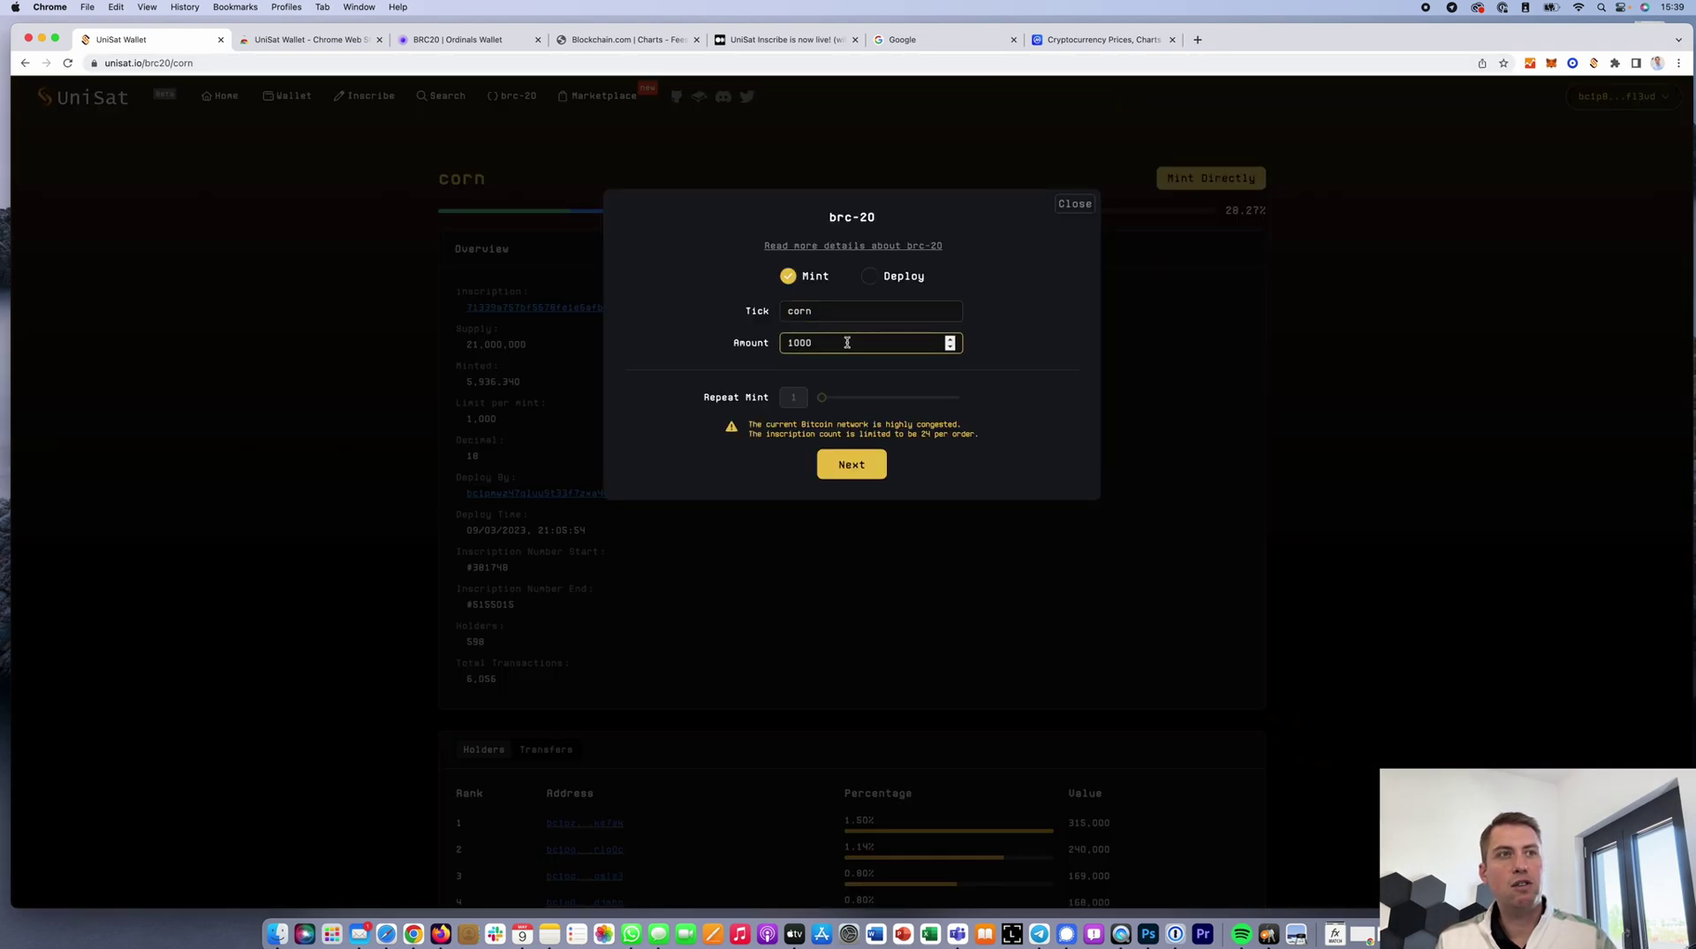
left_click(822, 398)
left_click_drag(821, 398, 935, 399)
Step: Review the 20 corn mint inscriptions and proceed to the network fee and total screen
scroll(935, 398, "down", 1)
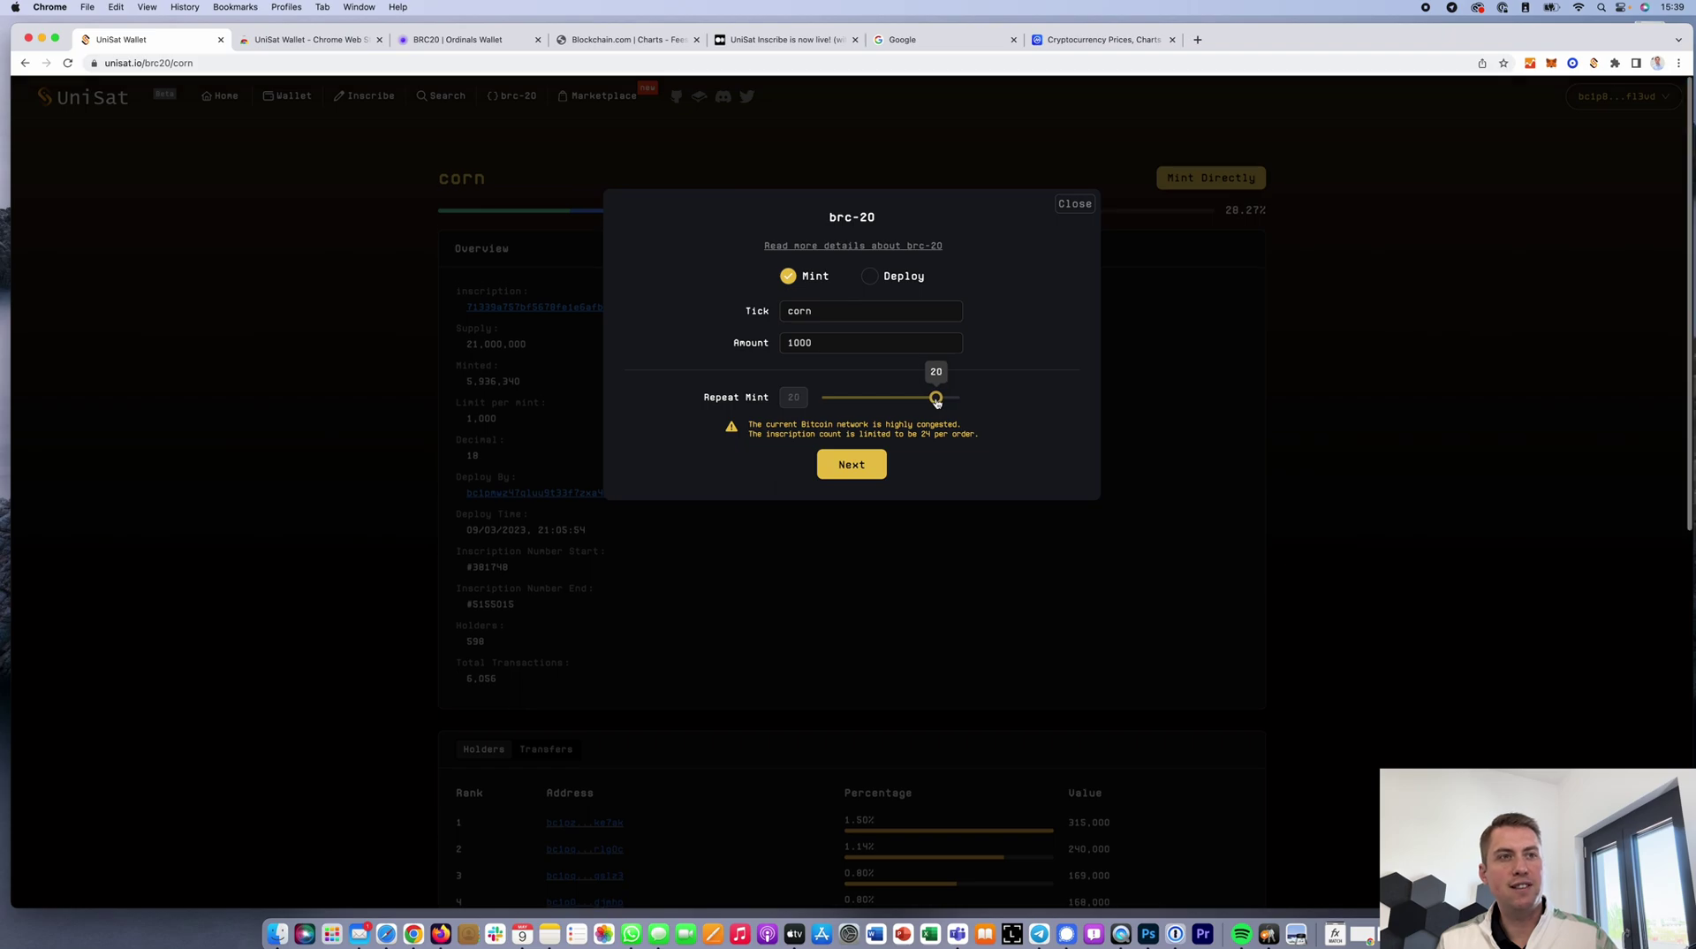
left_click(851, 477)
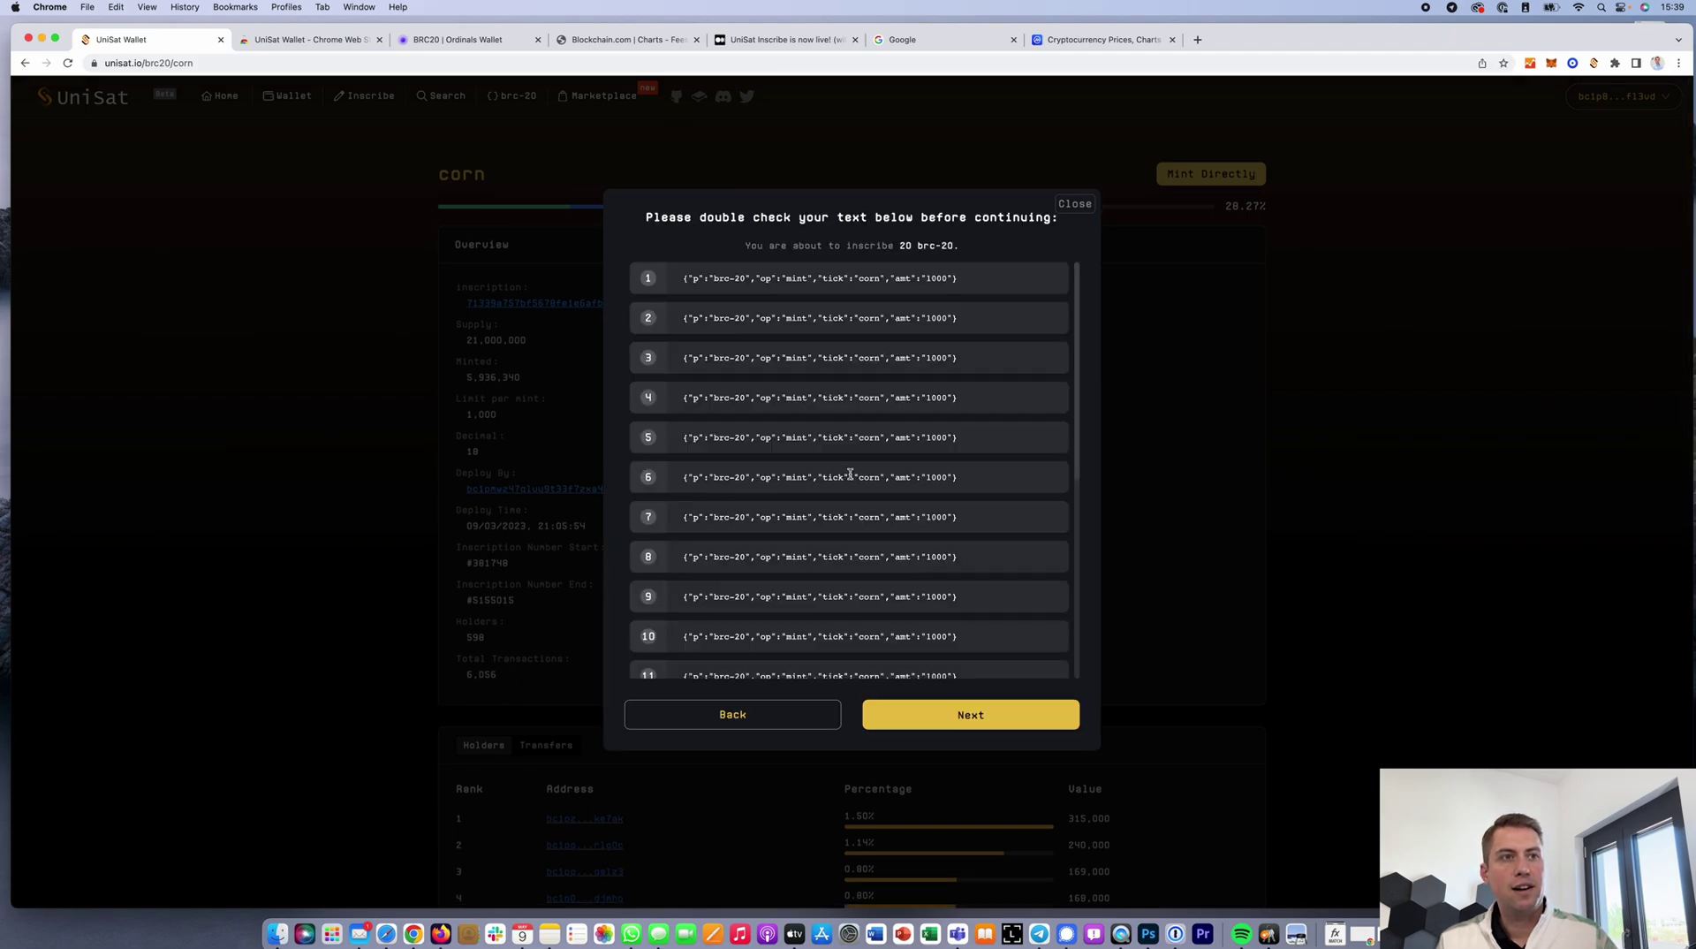
scroll(877, 529, "down", 5)
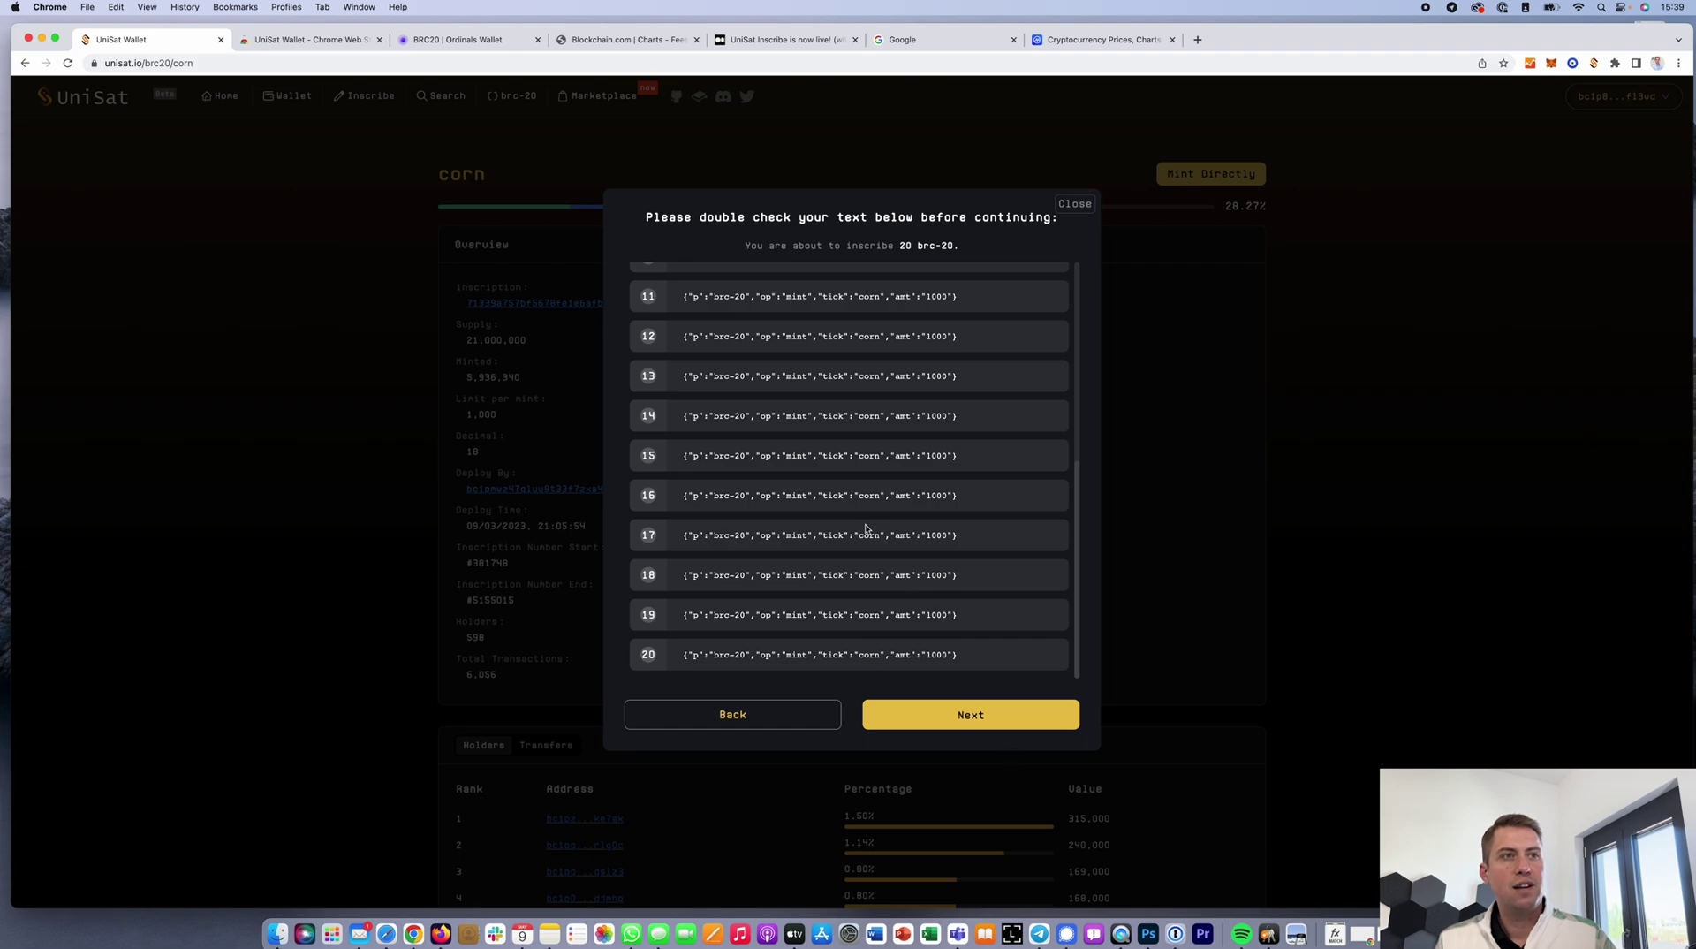
scroll(866, 528, "up", 5)
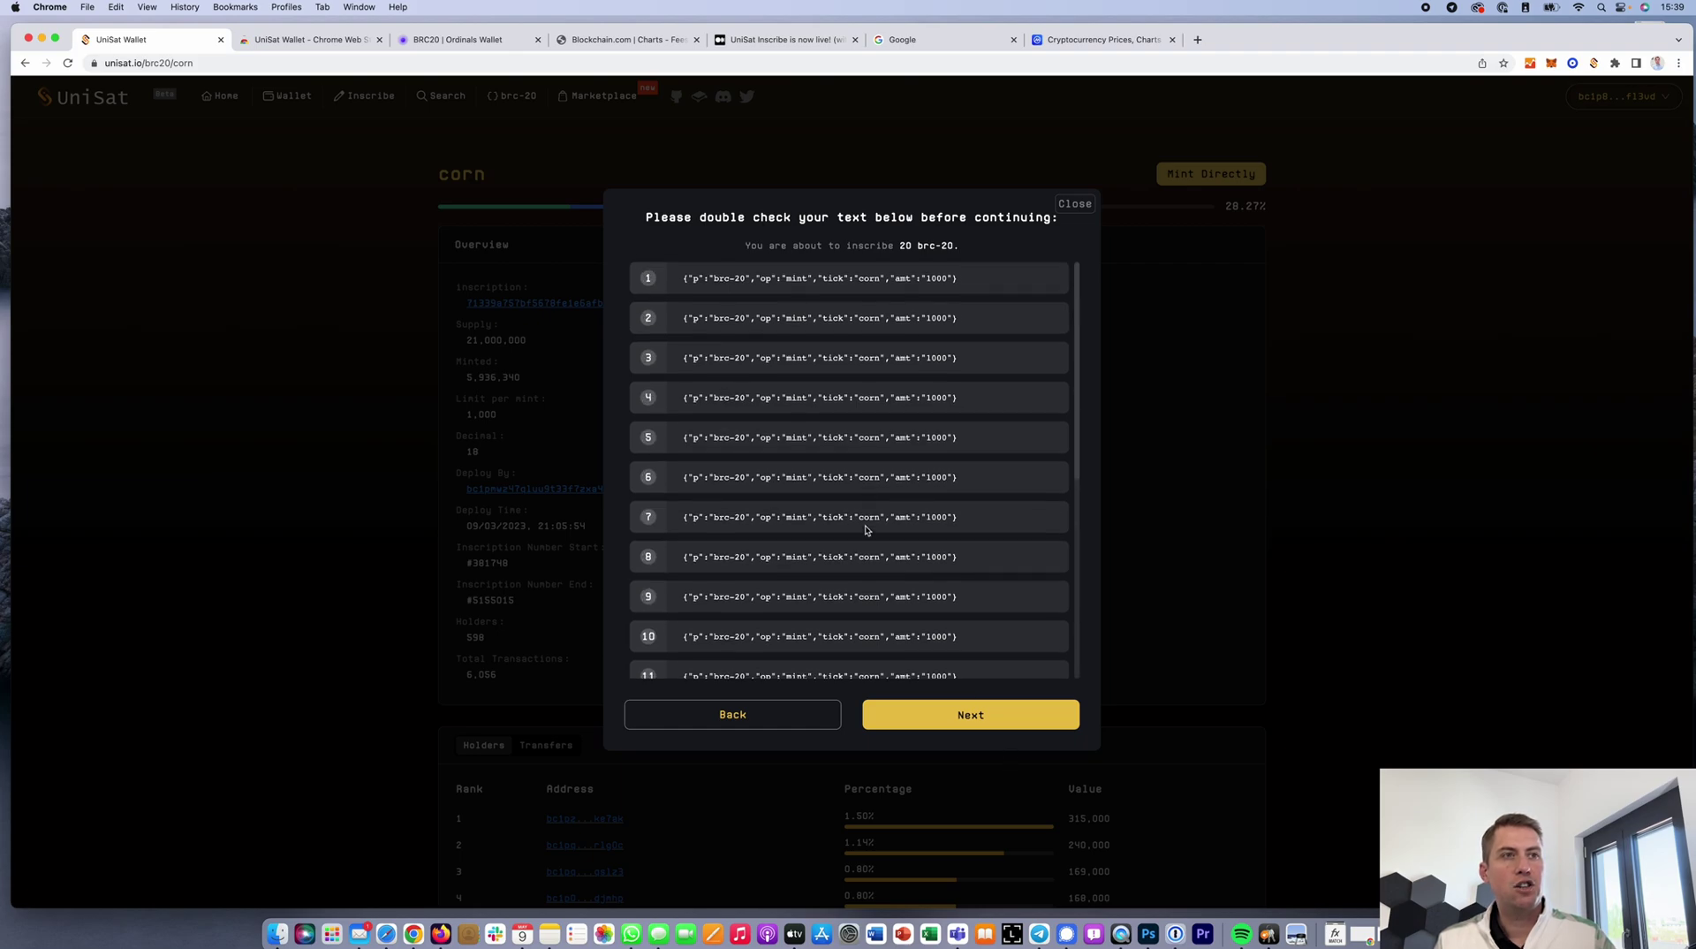
left_click(994, 712)
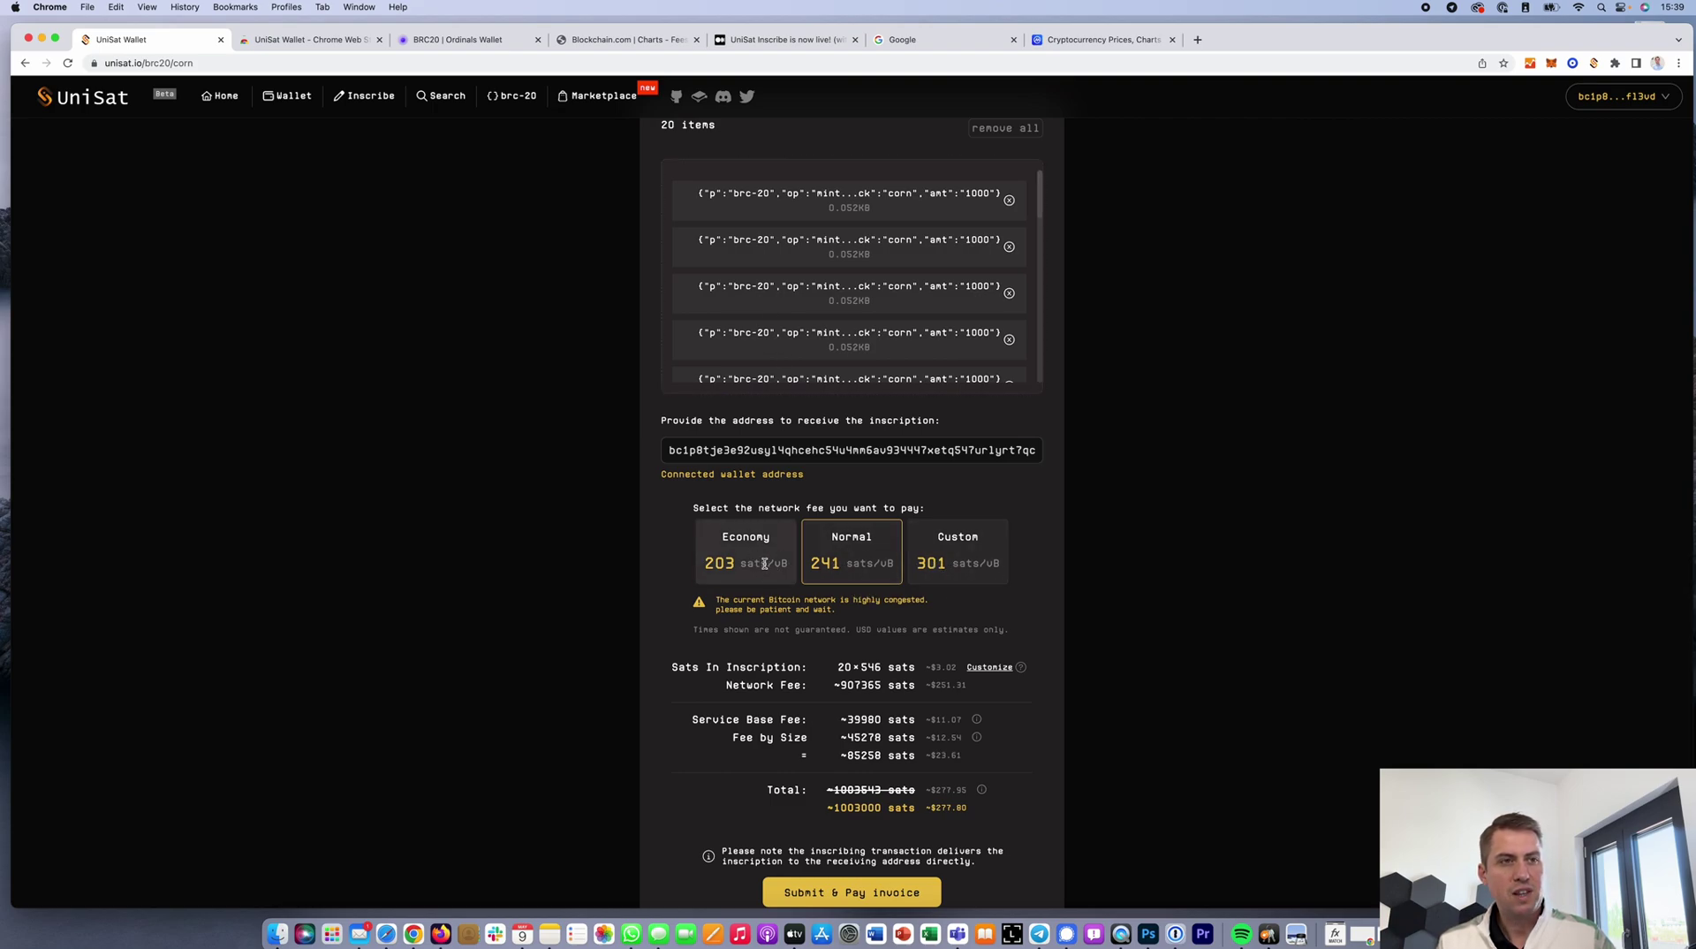
Step: Give the 20-item corn order a custom 301 sats/vB fee, then check Blockchain.com's fee chart
left_click(947, 554)
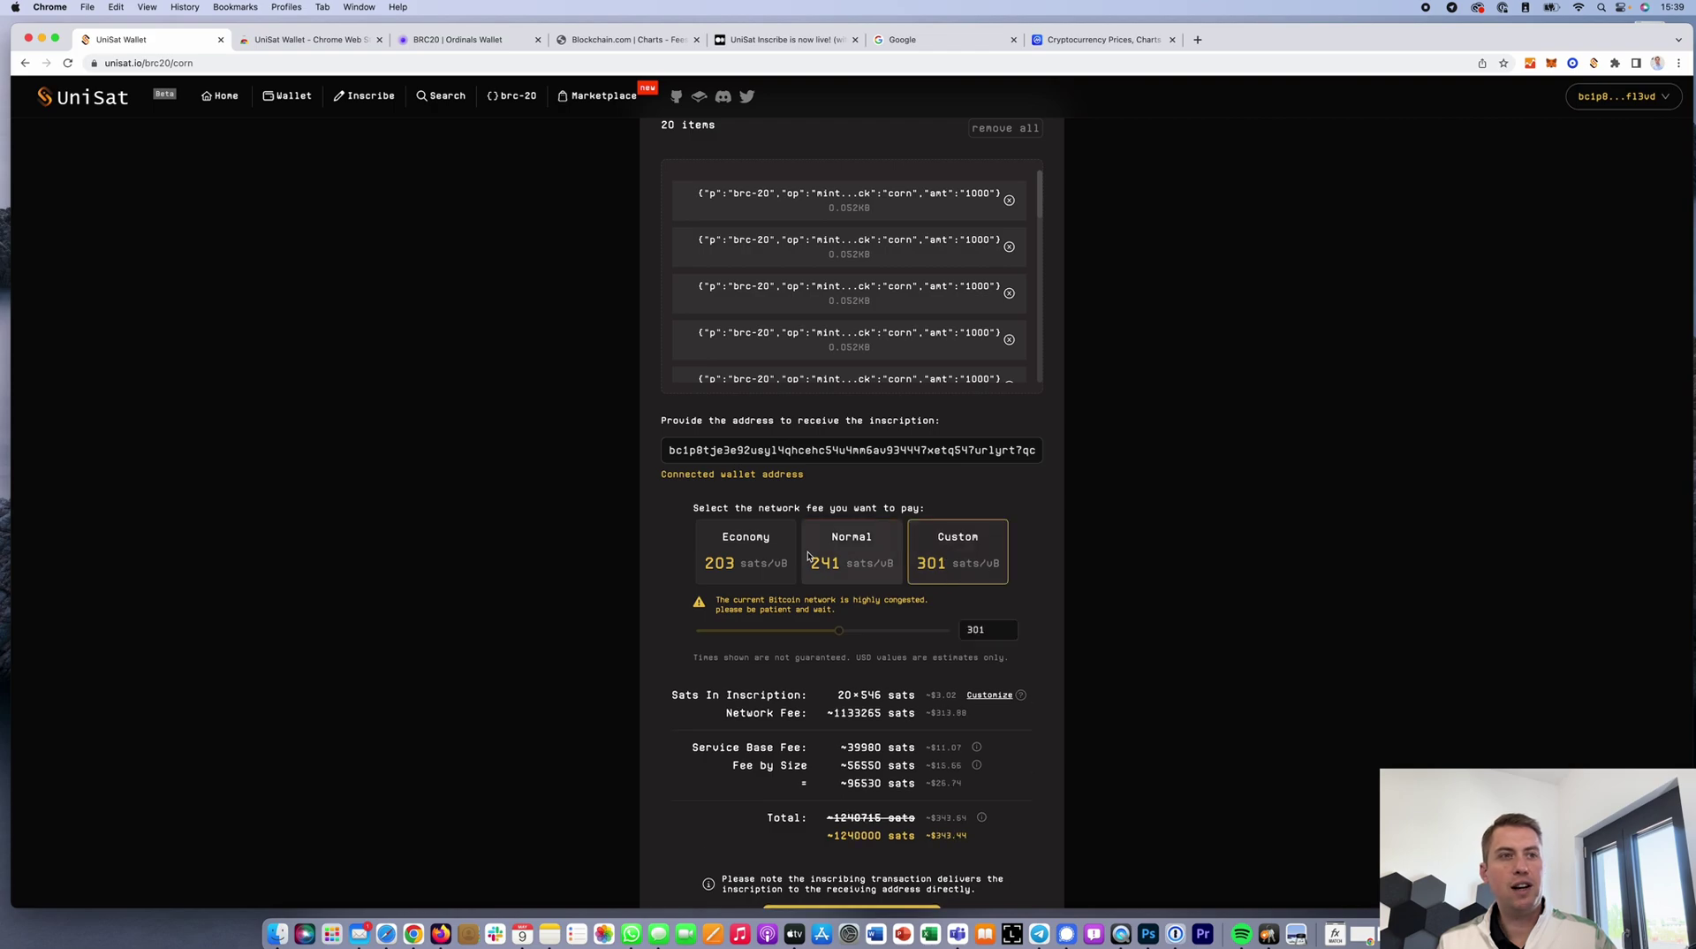
left_click(747, 552)
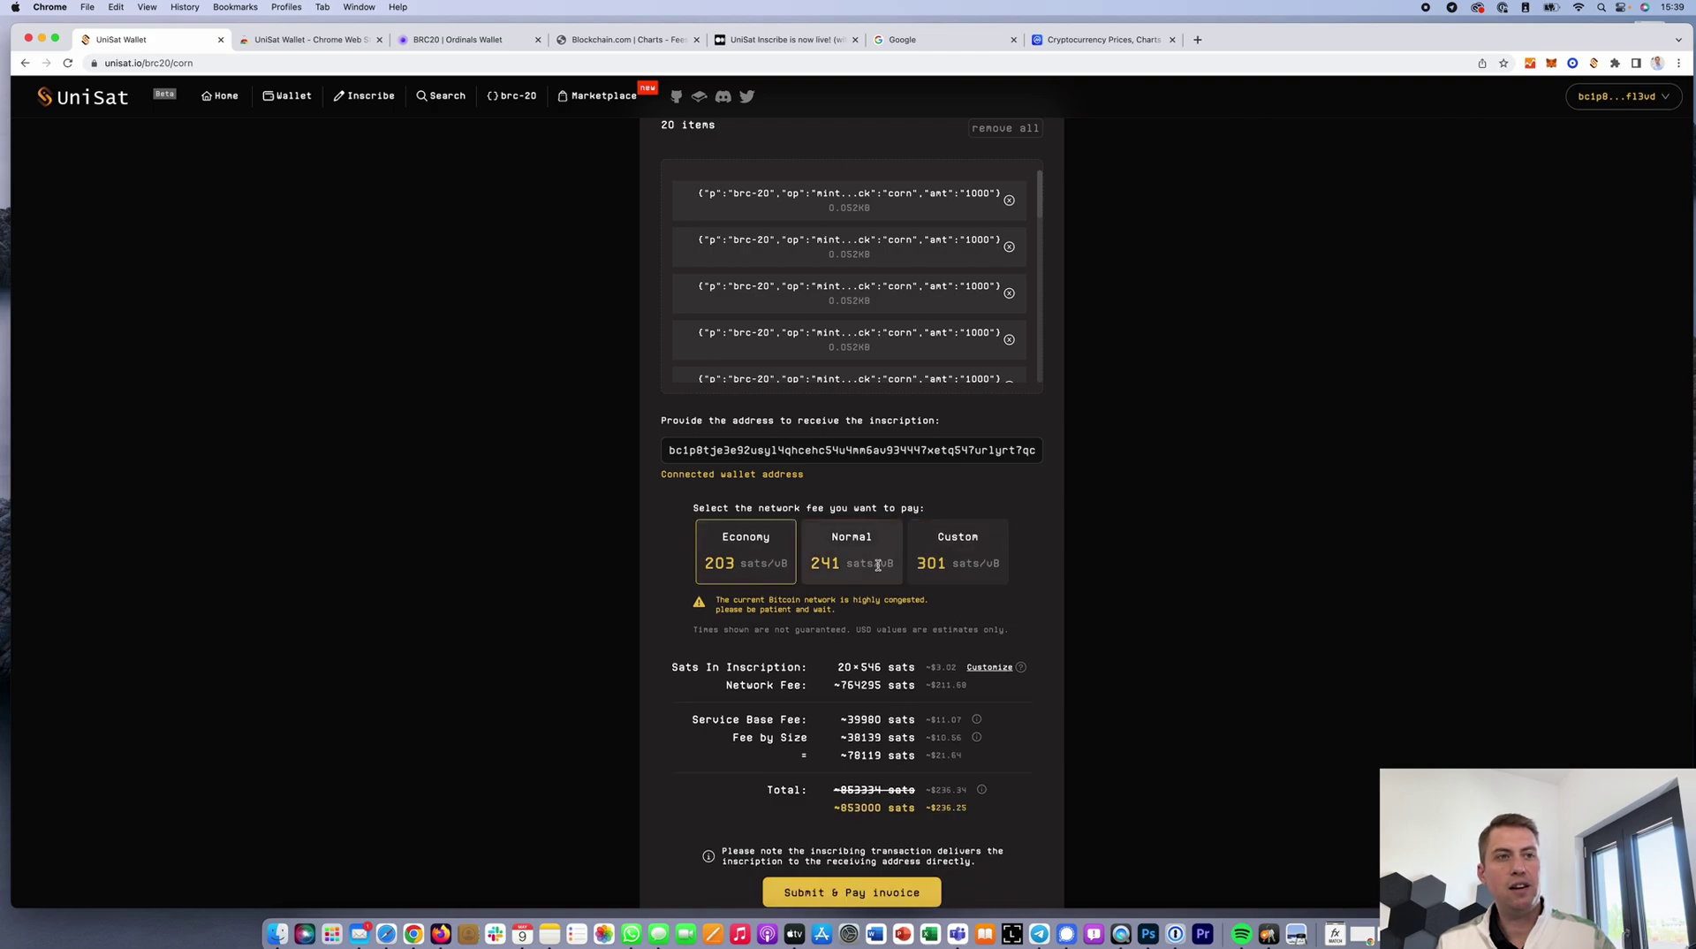
left_click(938, 562)
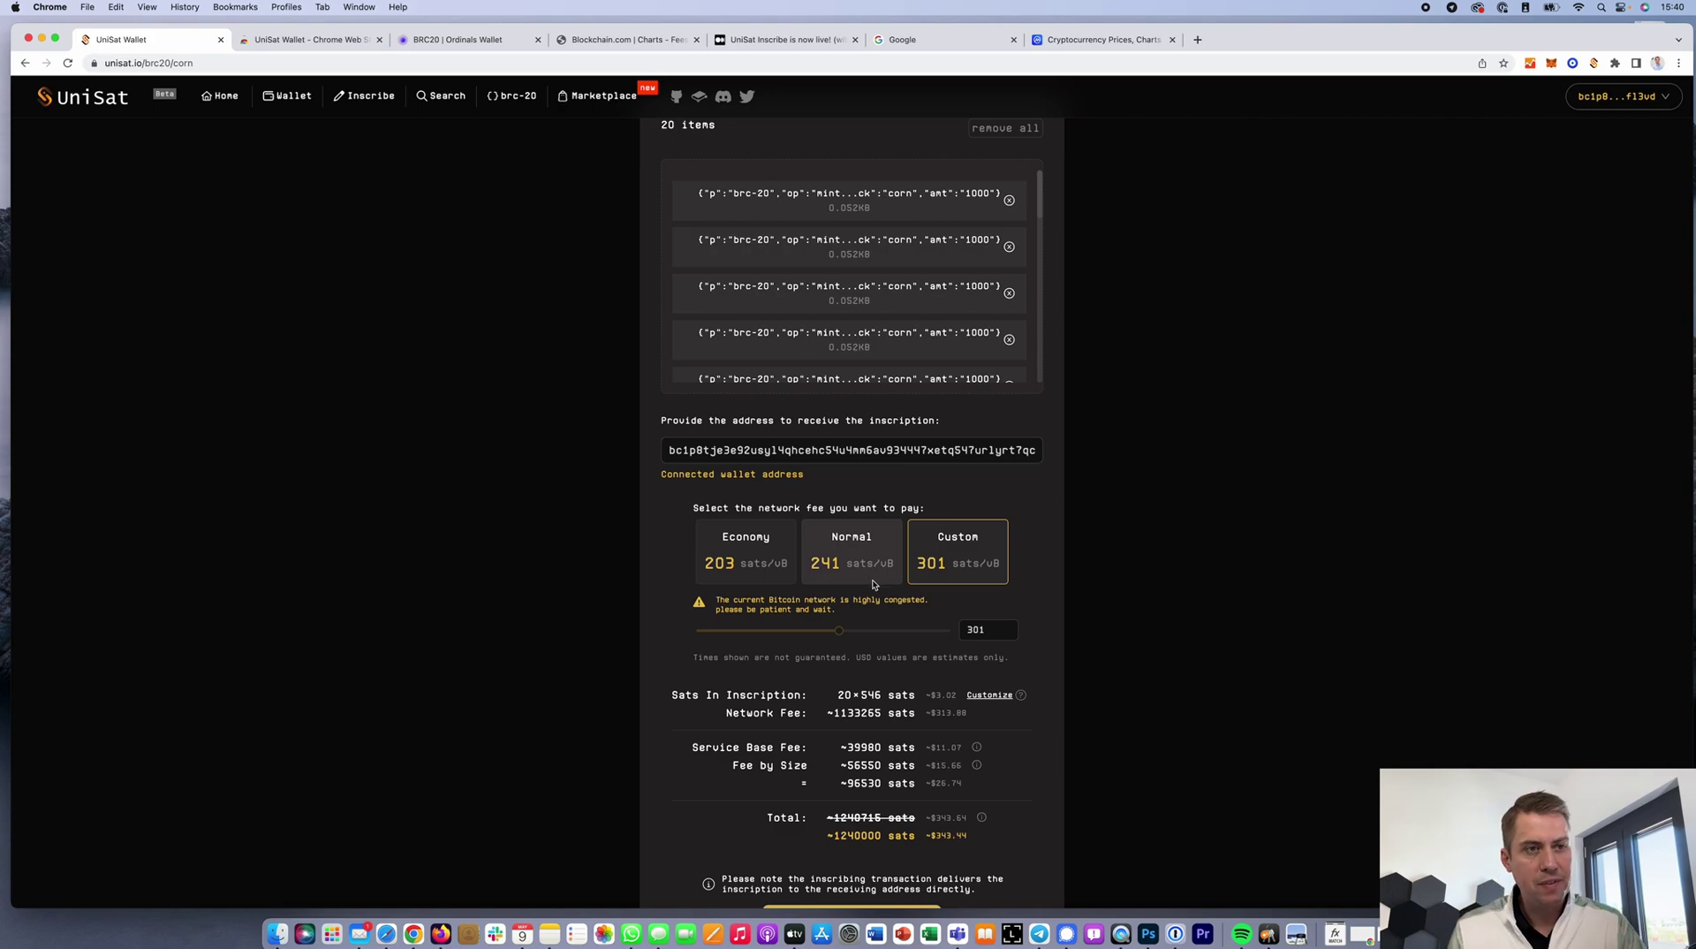
scroll(880, 681, "down", 1)
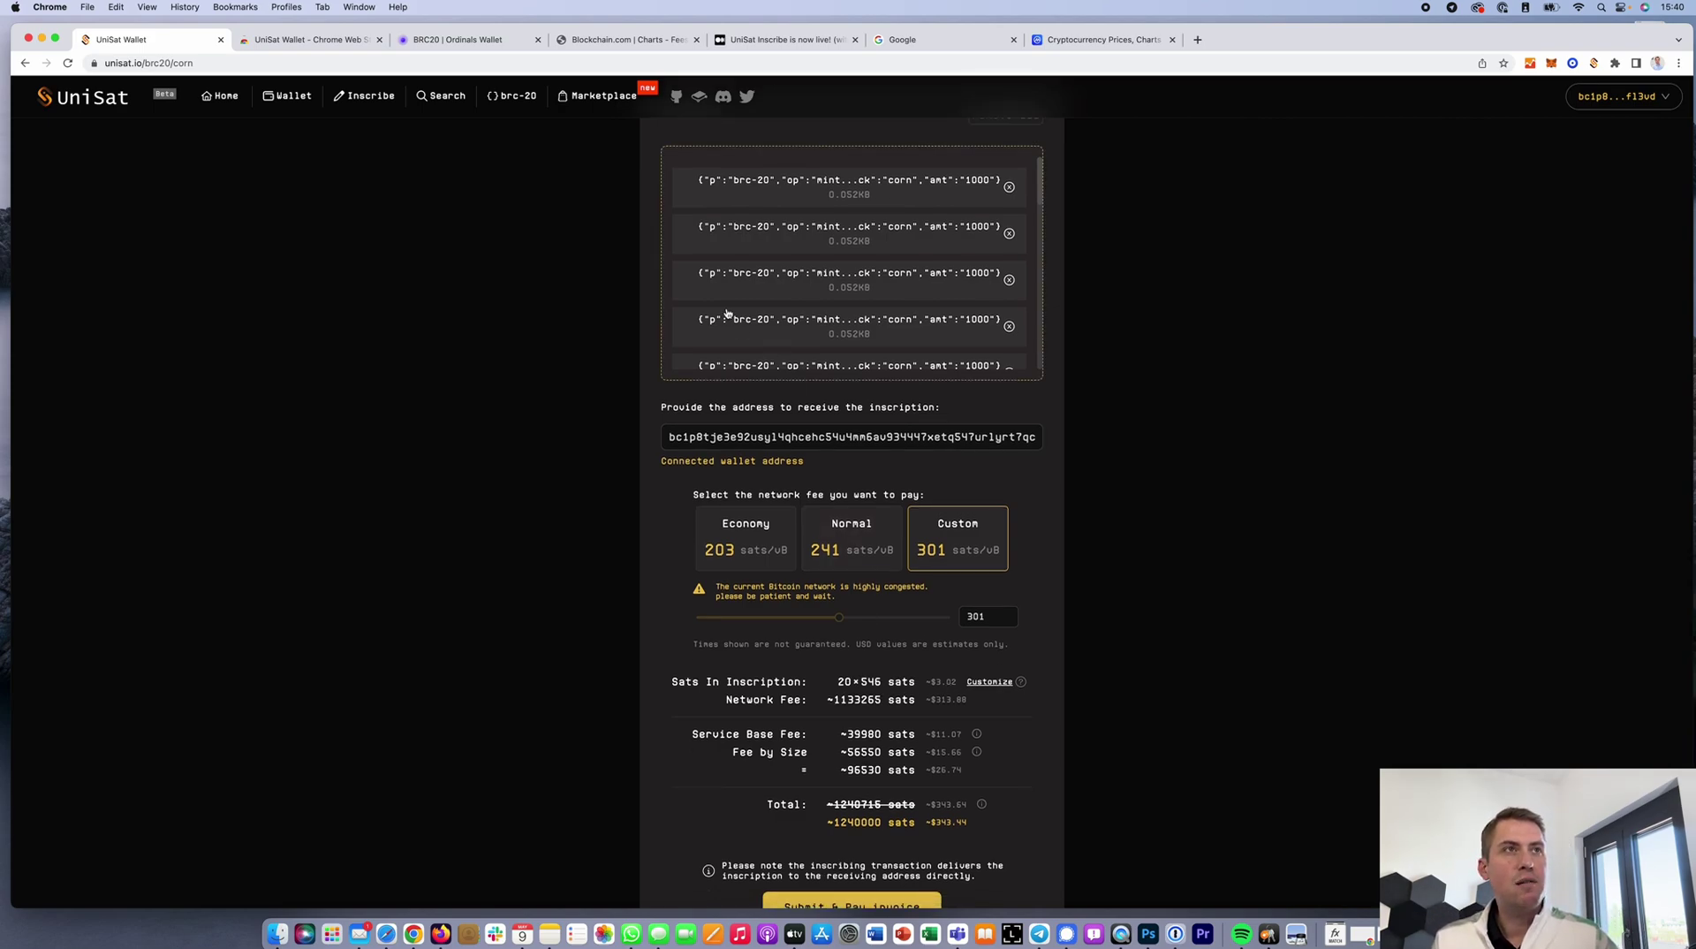
left_click(658, 46)
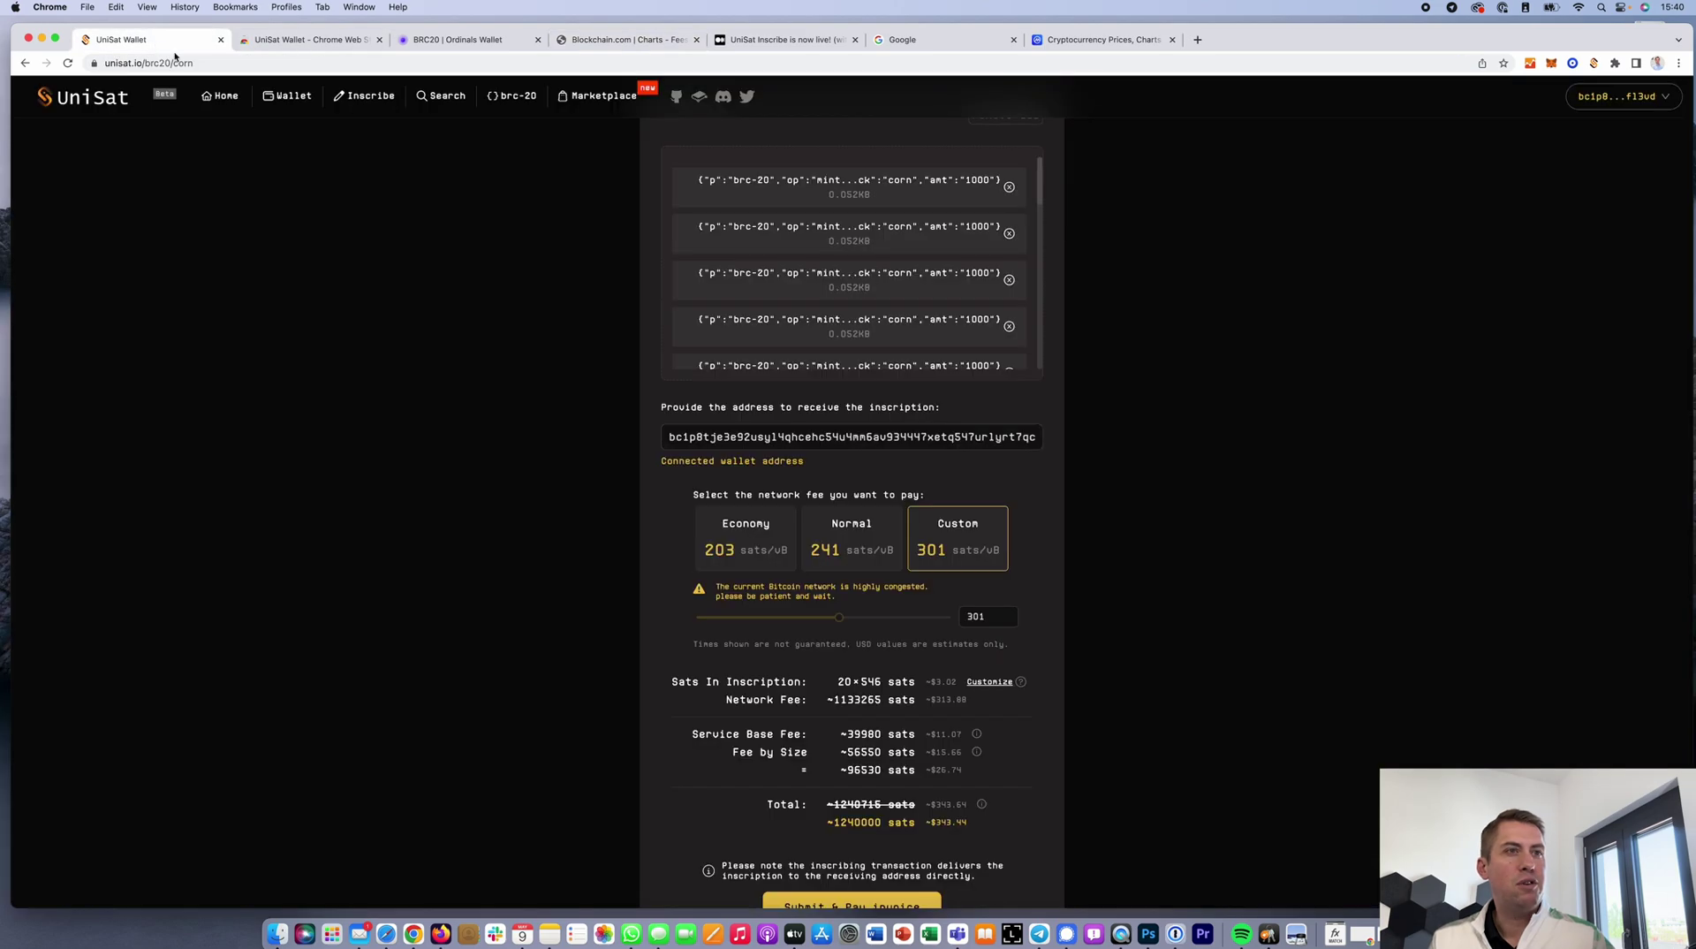
Step: Go back to the UniSat corn mint order, still at 301 sats/vB, and scroll down
left_click(204, 40)
scroll(1067, 686, "down", 1)
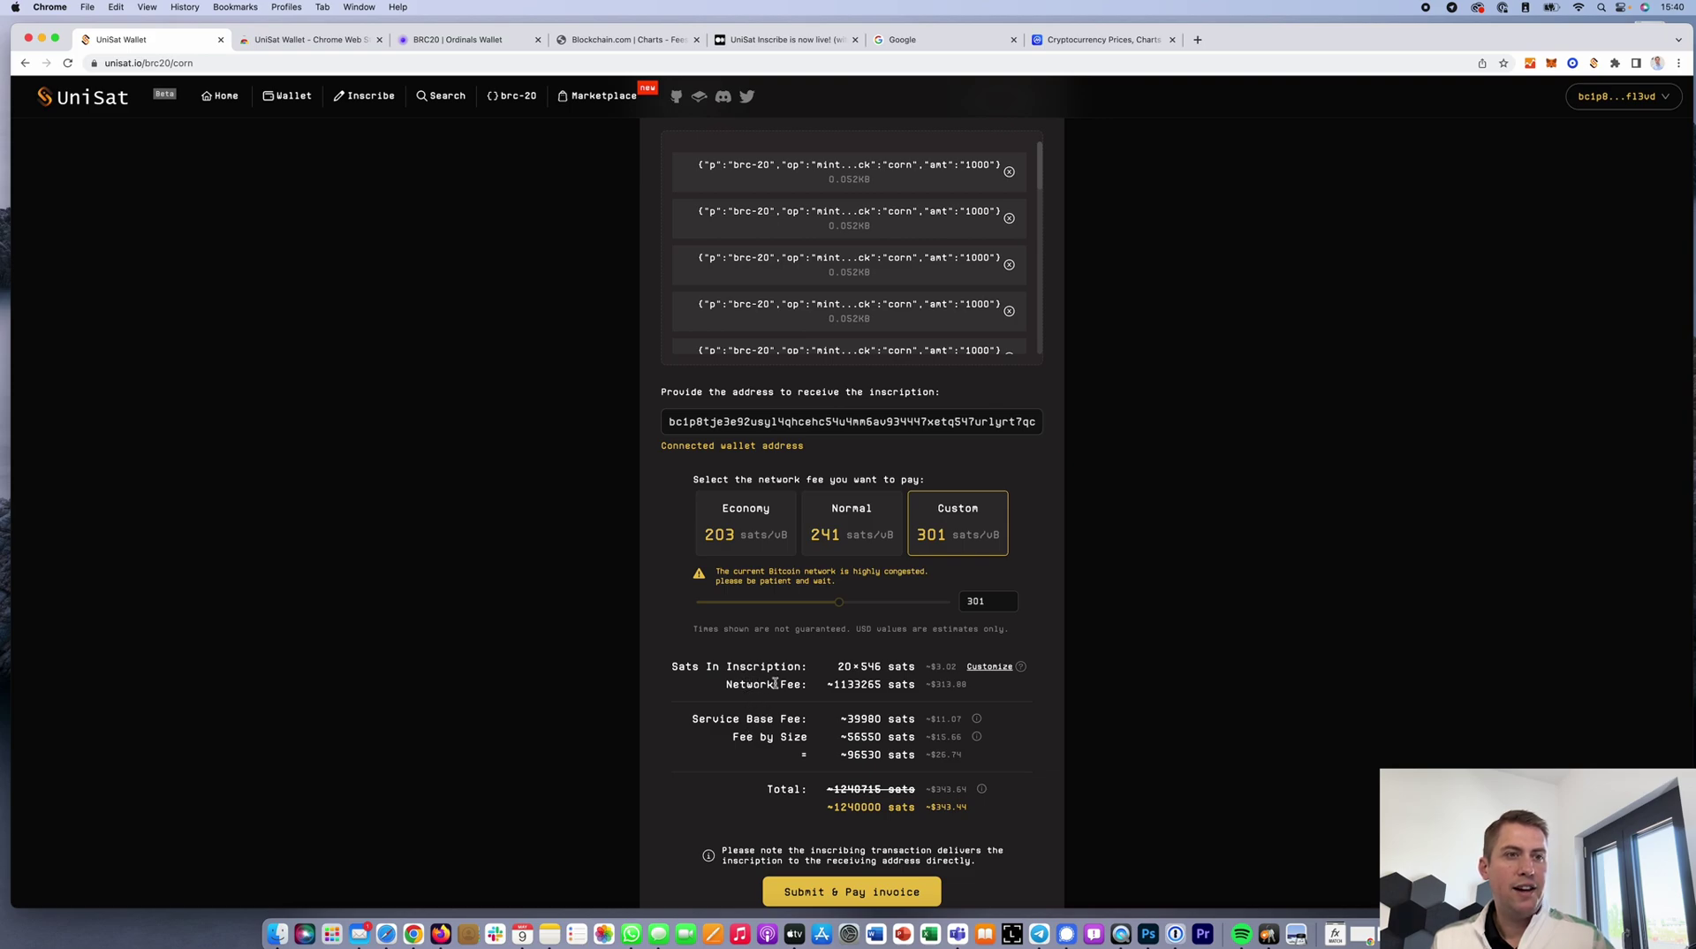
Step: Highlight the network fee's USD amount in the corn order summary, then scroll down
left_click_drag(933, 686, 1014, 704)
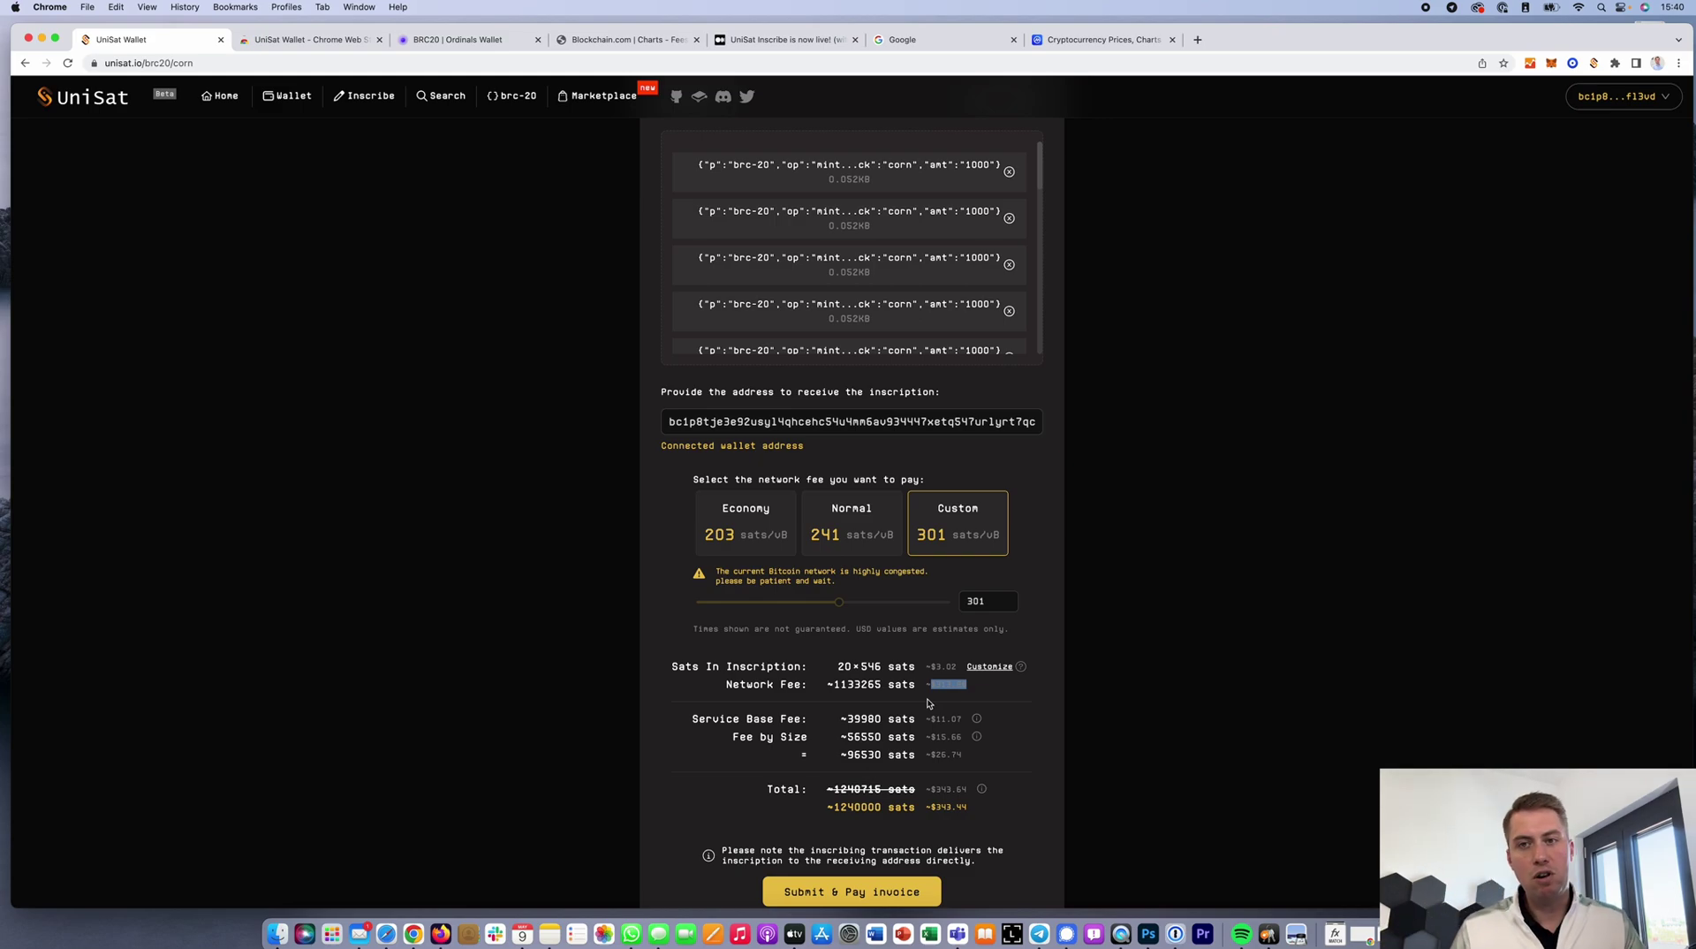
scroll(983, 724, "down", 3)
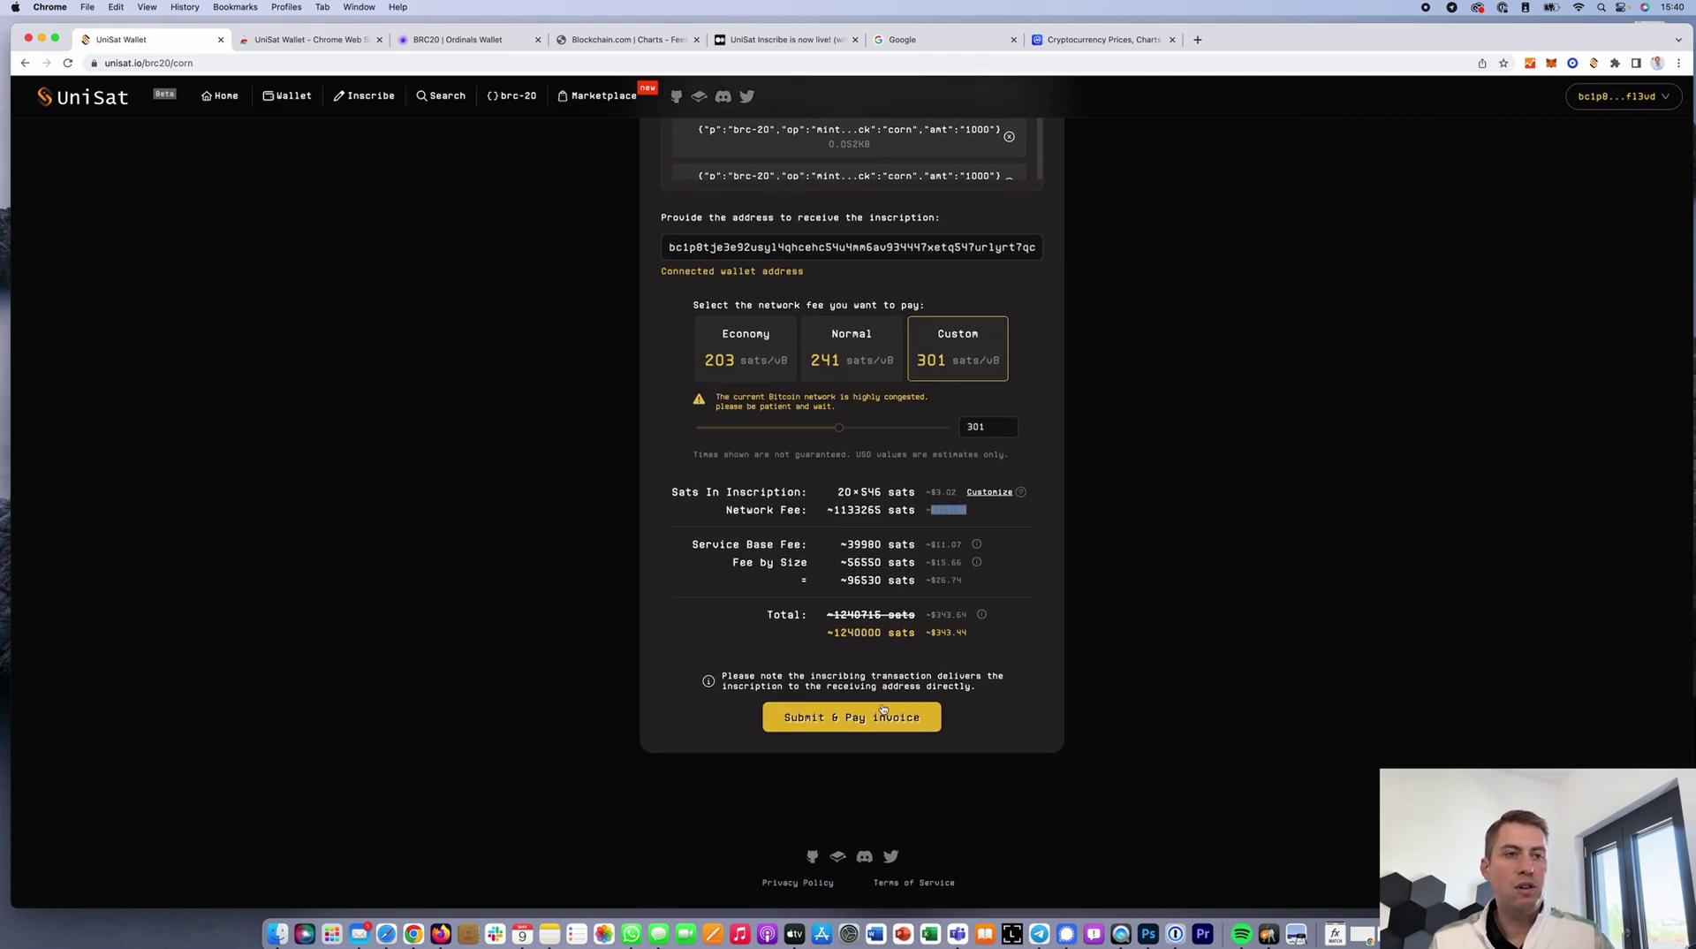
Step: Submit the corn order, view the BTC QR code for 0.01289000 BTC, then choose Pay with UniSat Wallet
left_click(881, 721)
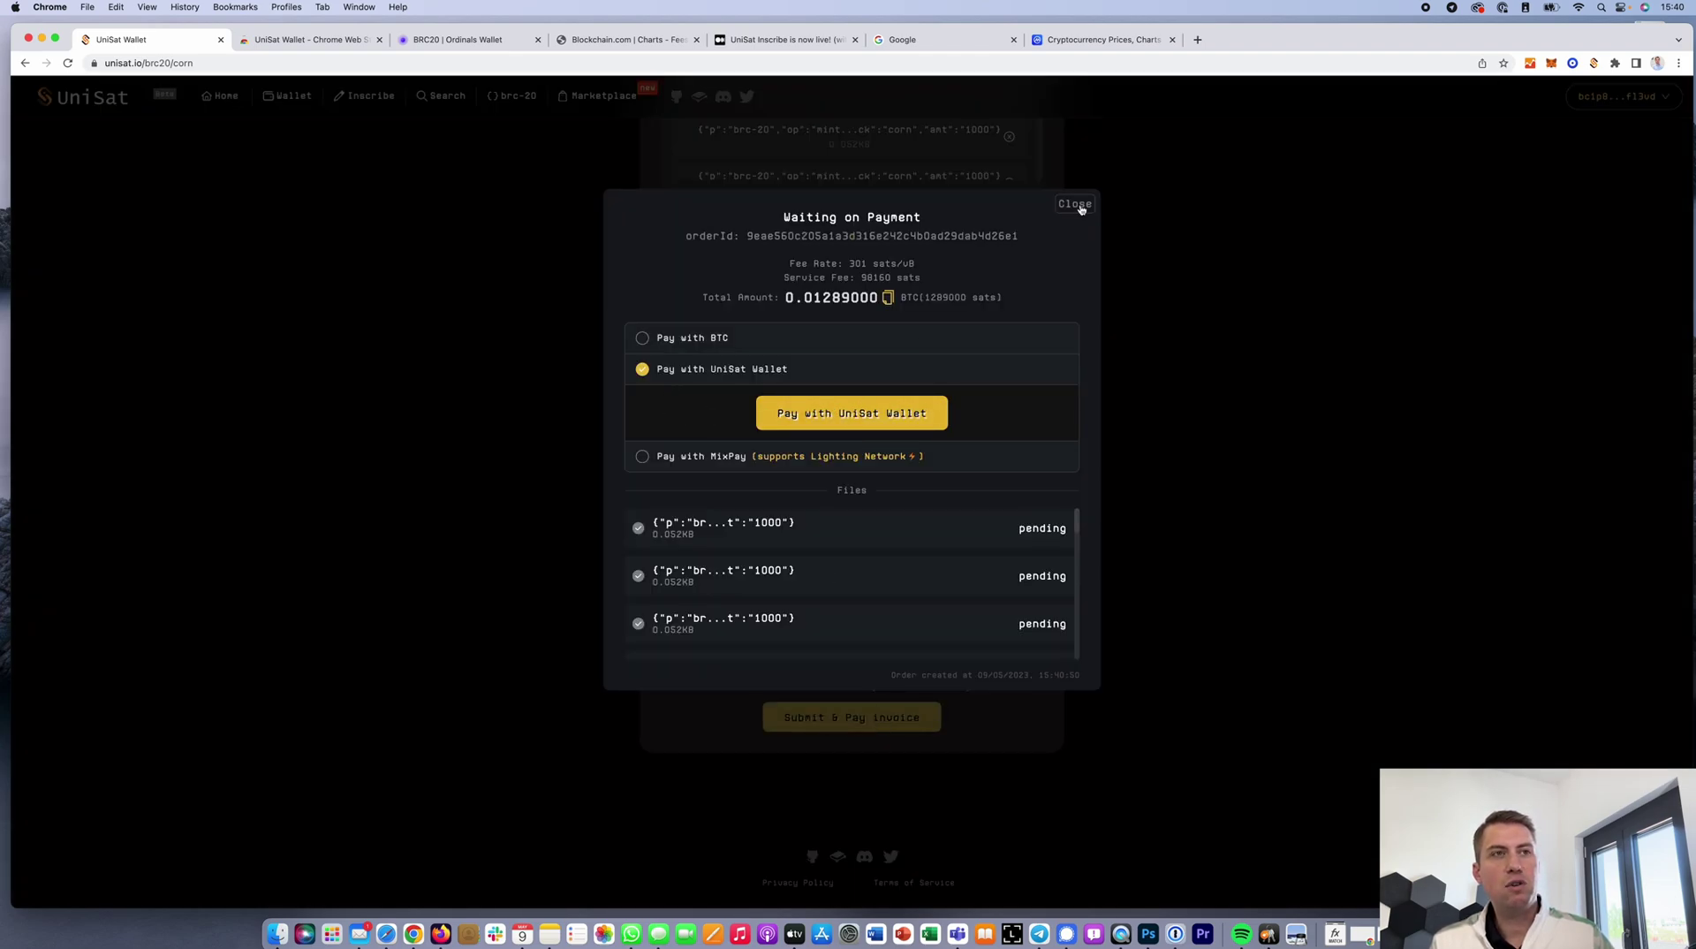
left_click(716, 340)
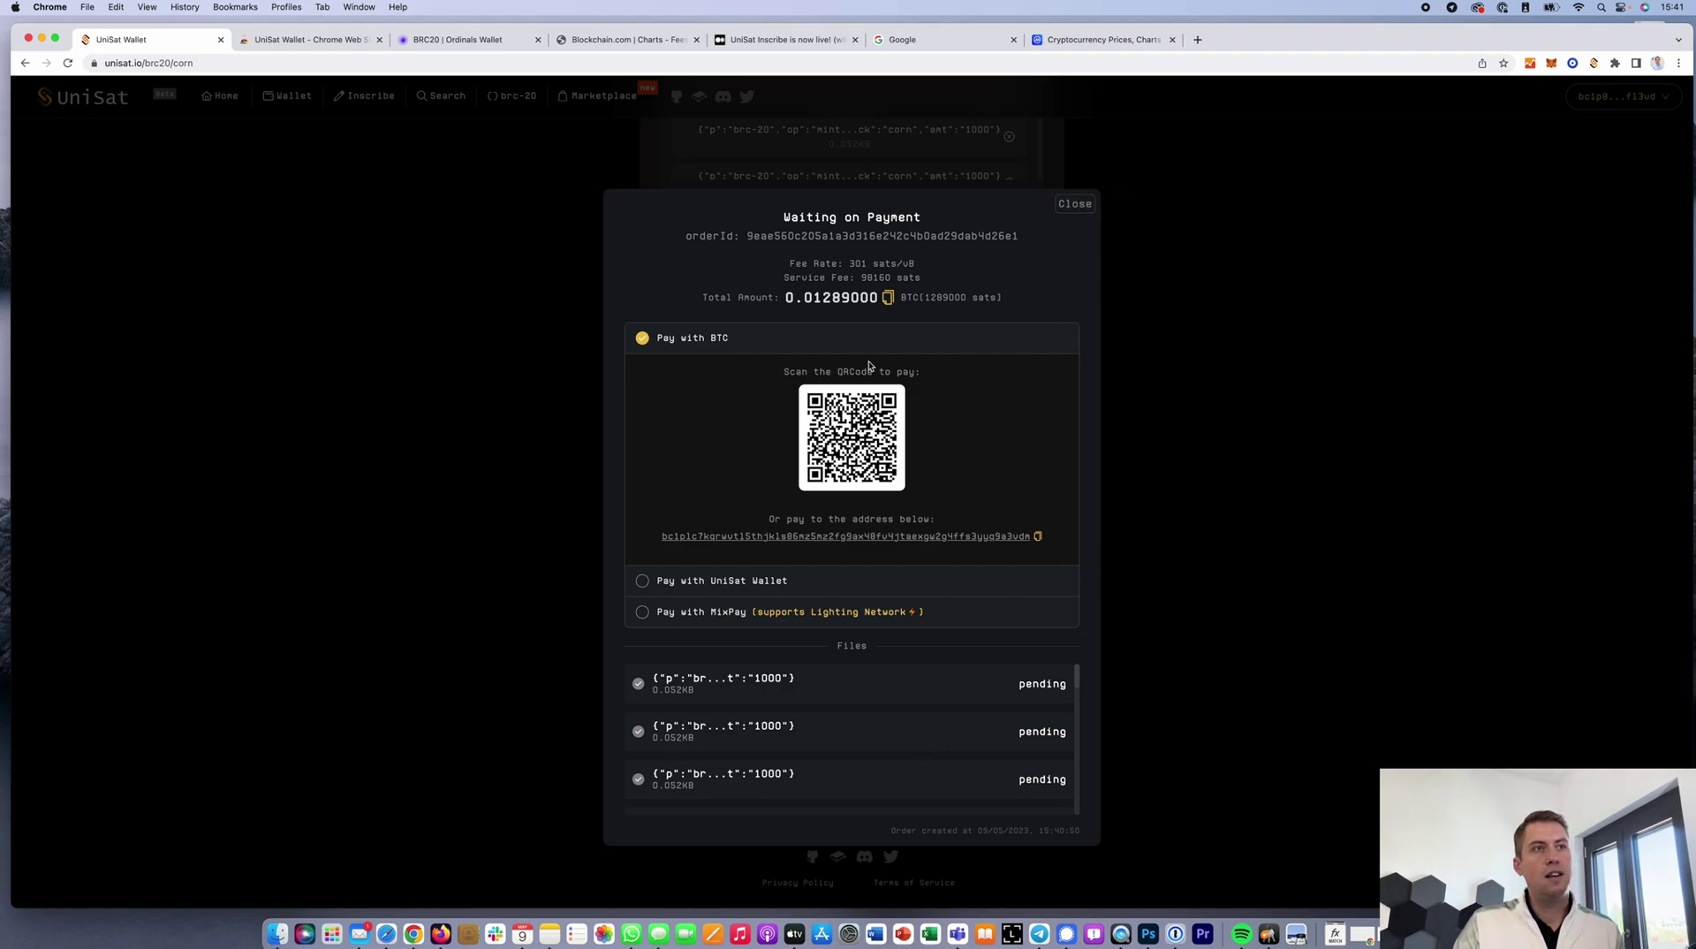
left_click(657, 581)
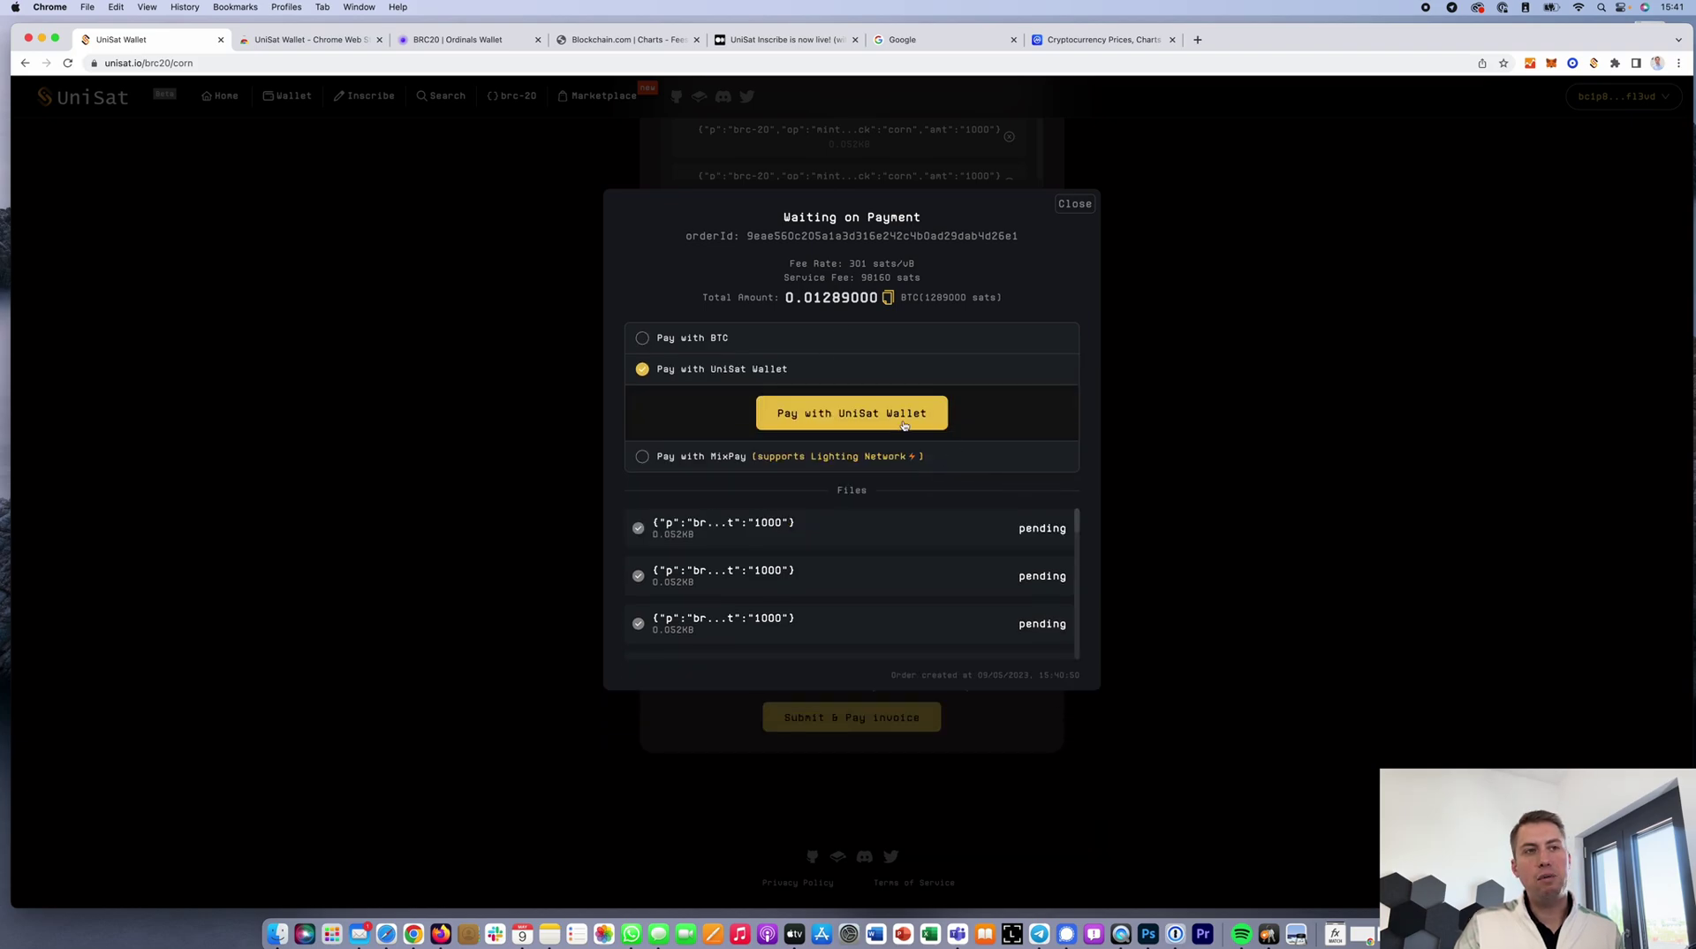
Step: Close the payment invoice and go to the UniSat Wallet download page
left_click(1082, 211)
scroll(1037, 433, "up", 10)
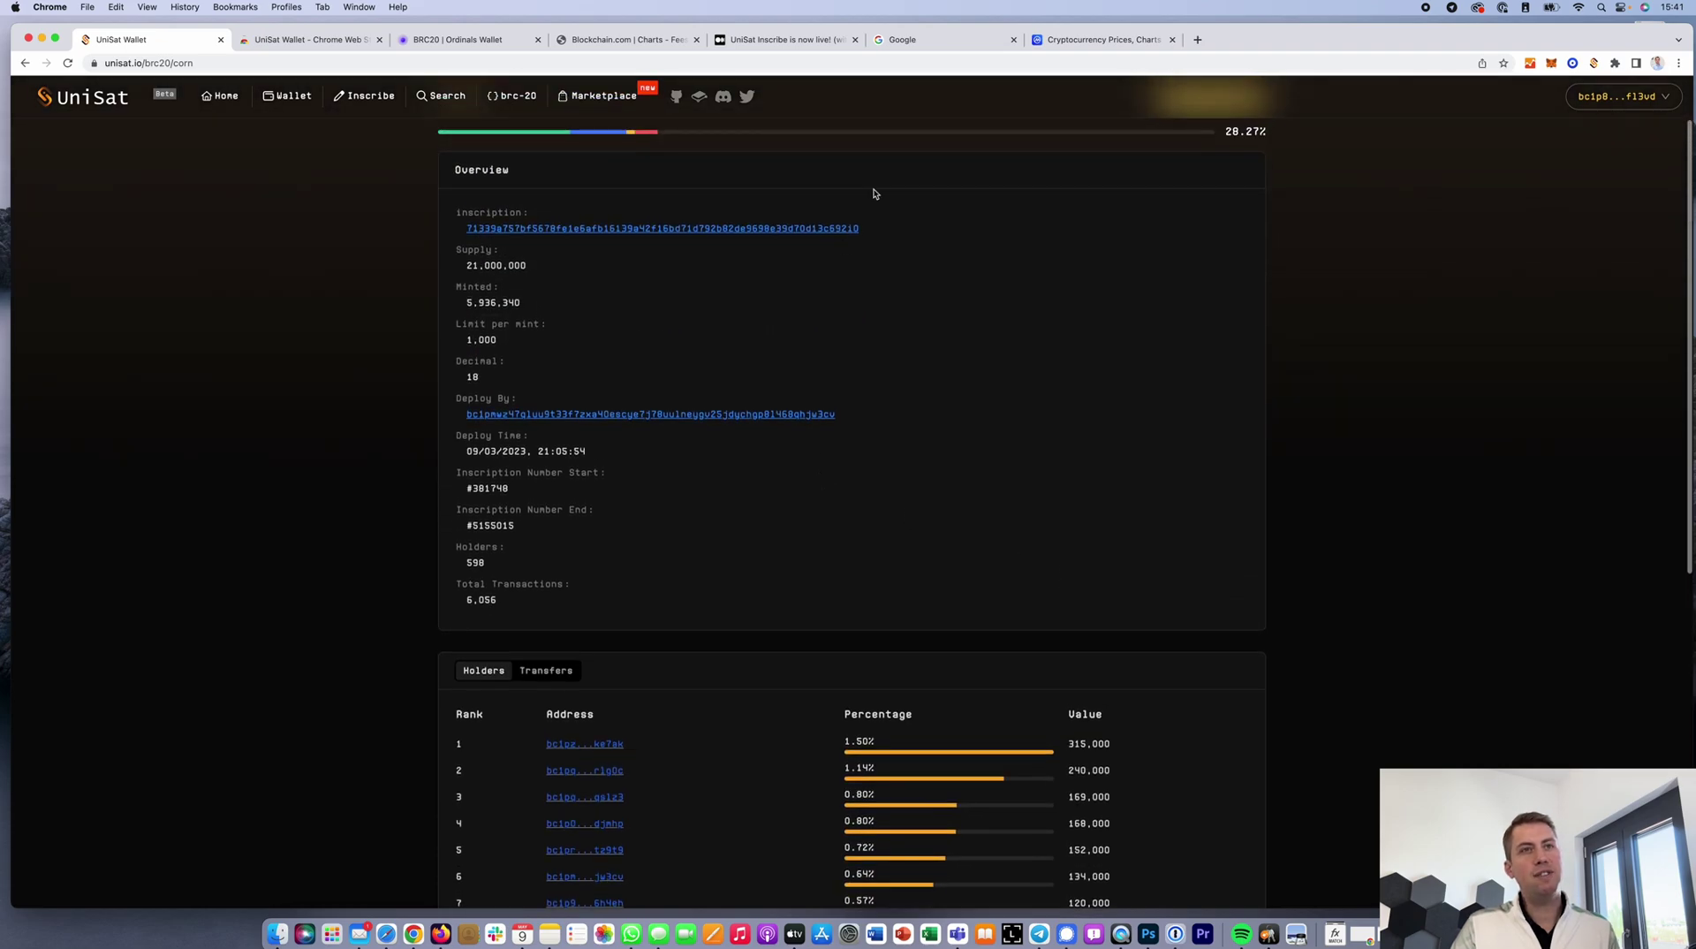
scroll(873, 193, "up", 2)
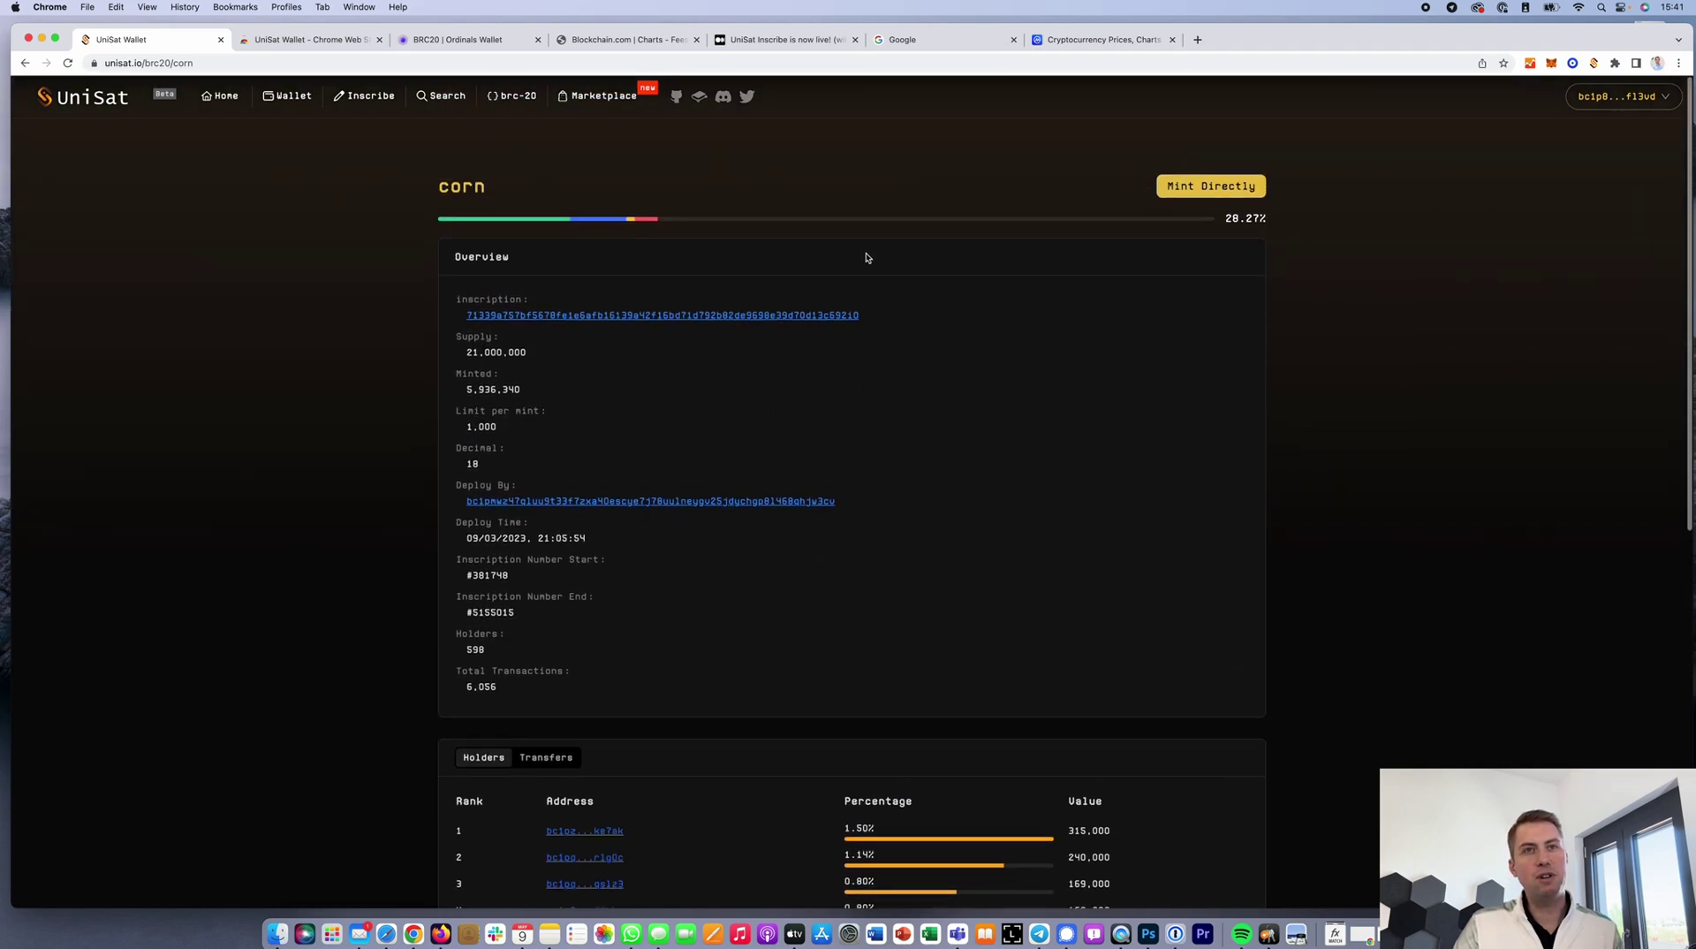
left_click(284, 107)
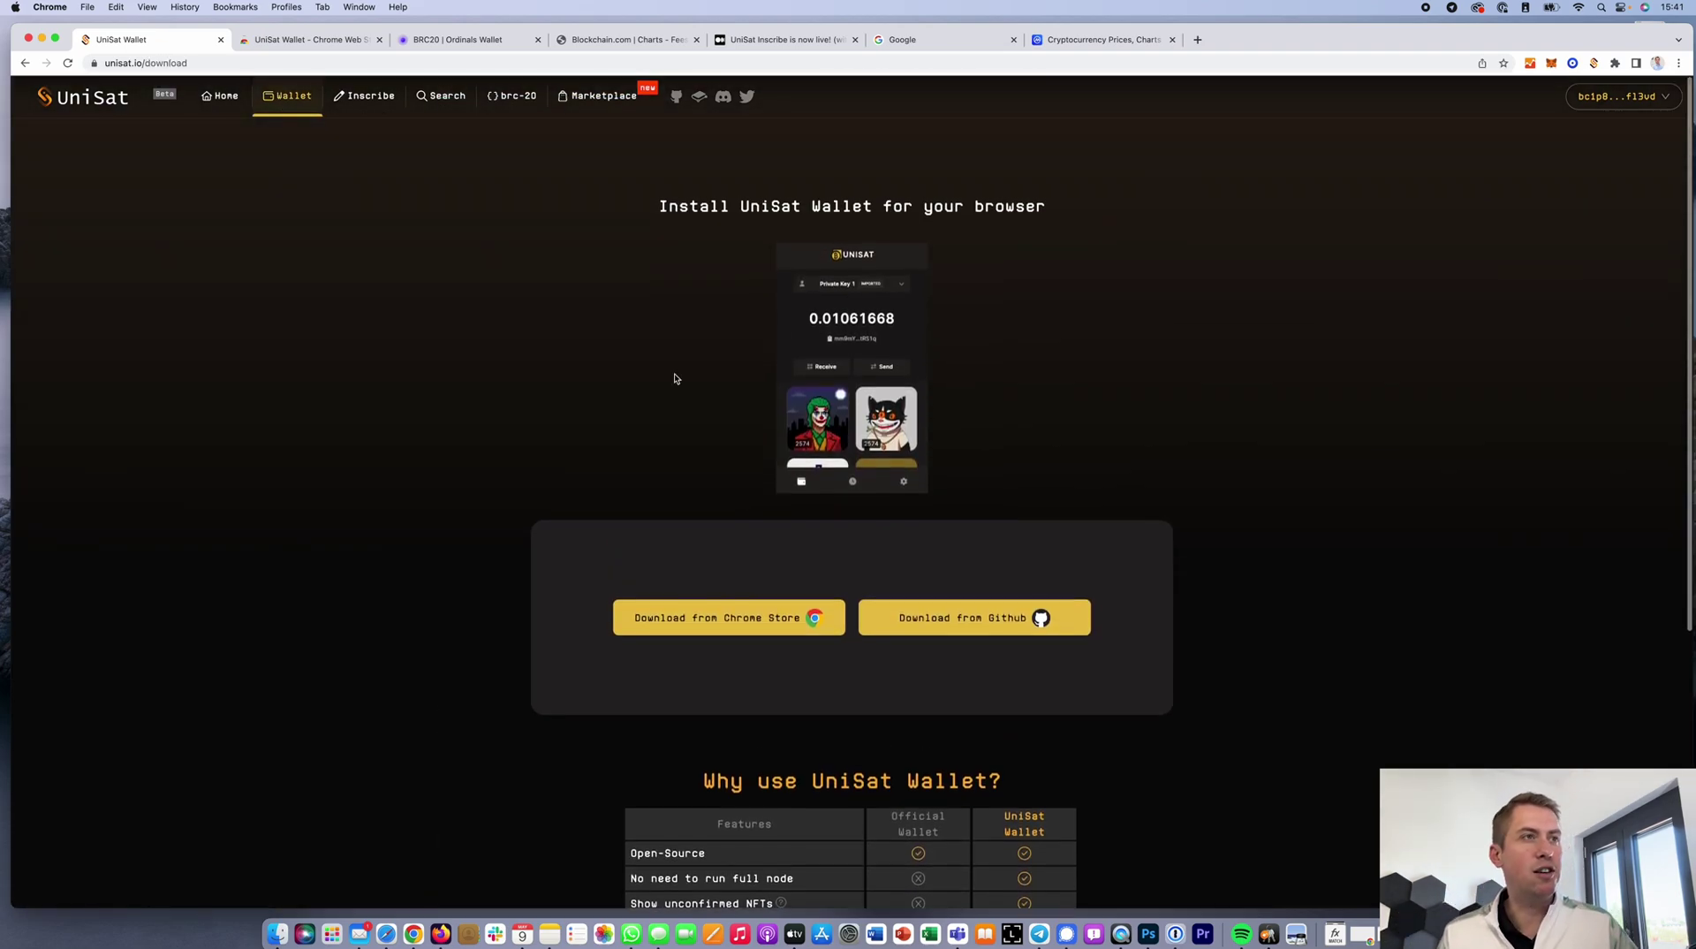
Step: Browse brc-20 tokens filtered to In-Progress, then open the Marketplace from the account menu
left_click(512, 96)
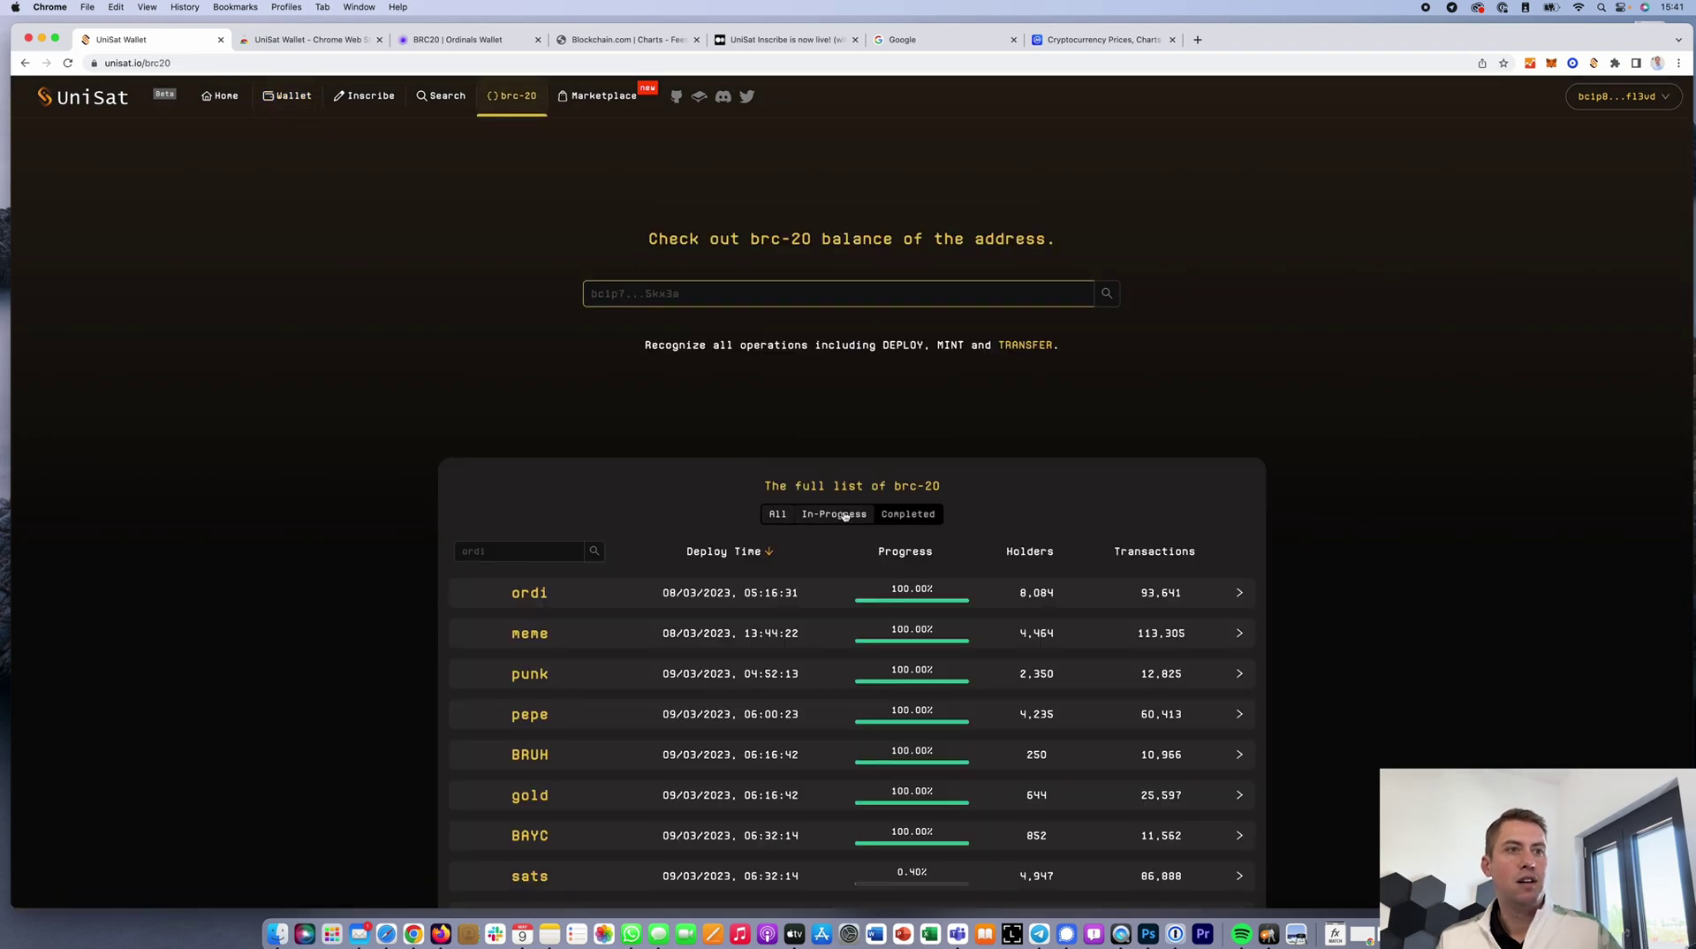
left_click(845, 516)
scroll(646, 717, "down", 5)
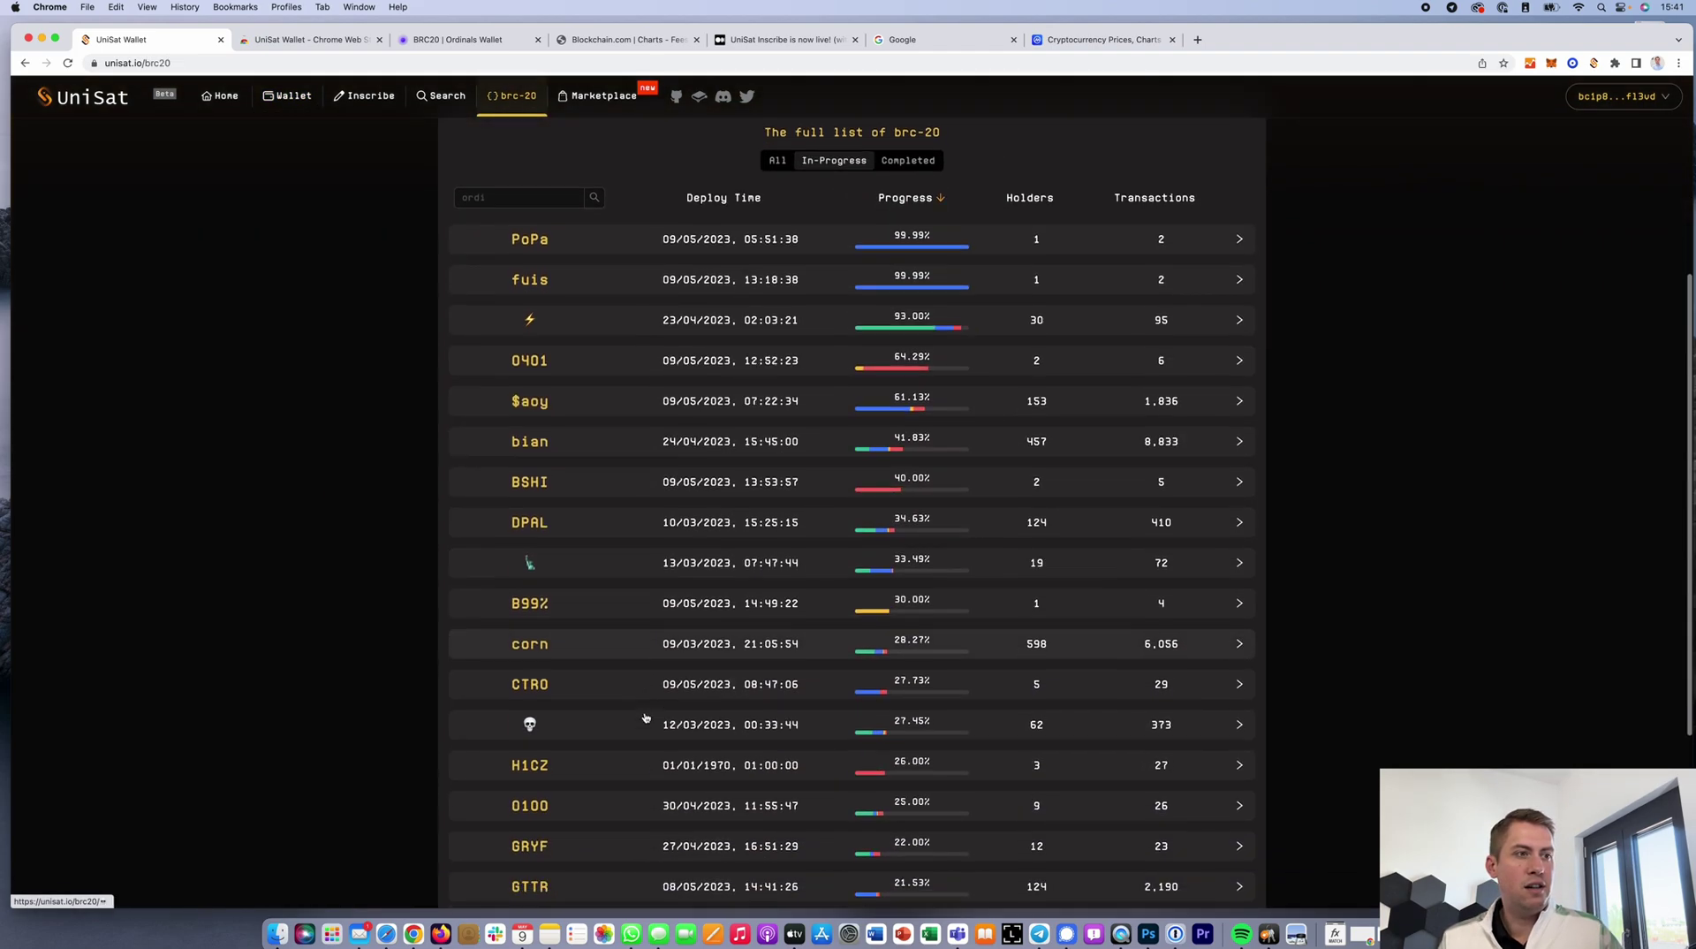
scroll(613, 704, "down", 3)
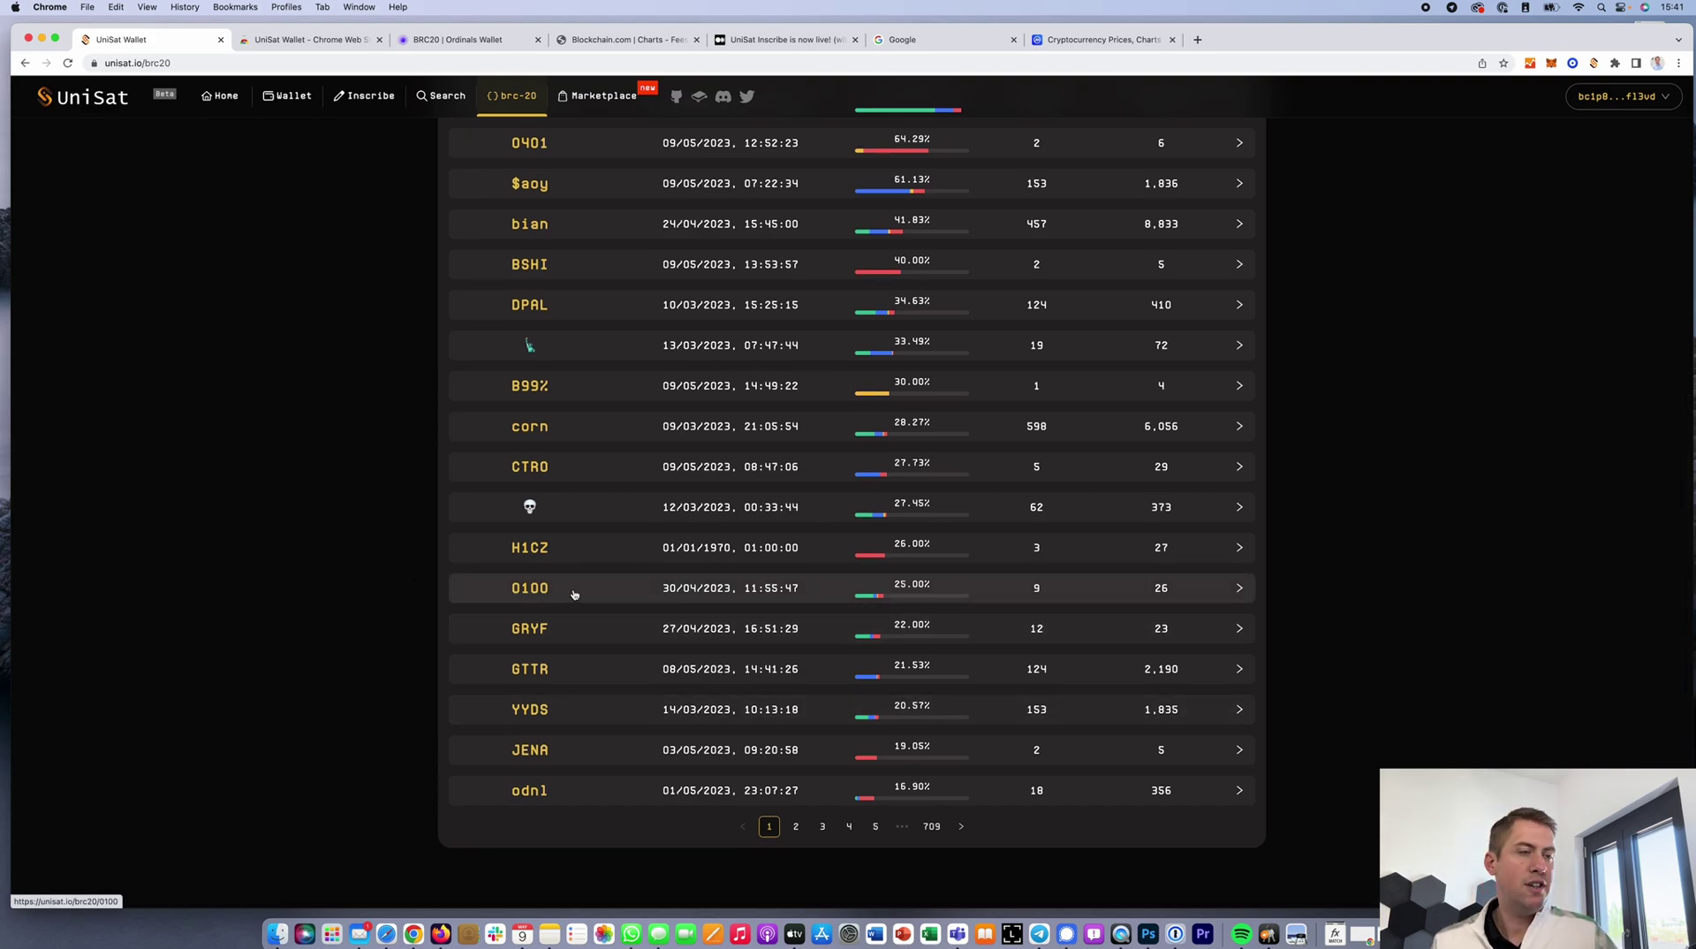
scroll(726, 604, "down", 1)
left_click(1606, 102)
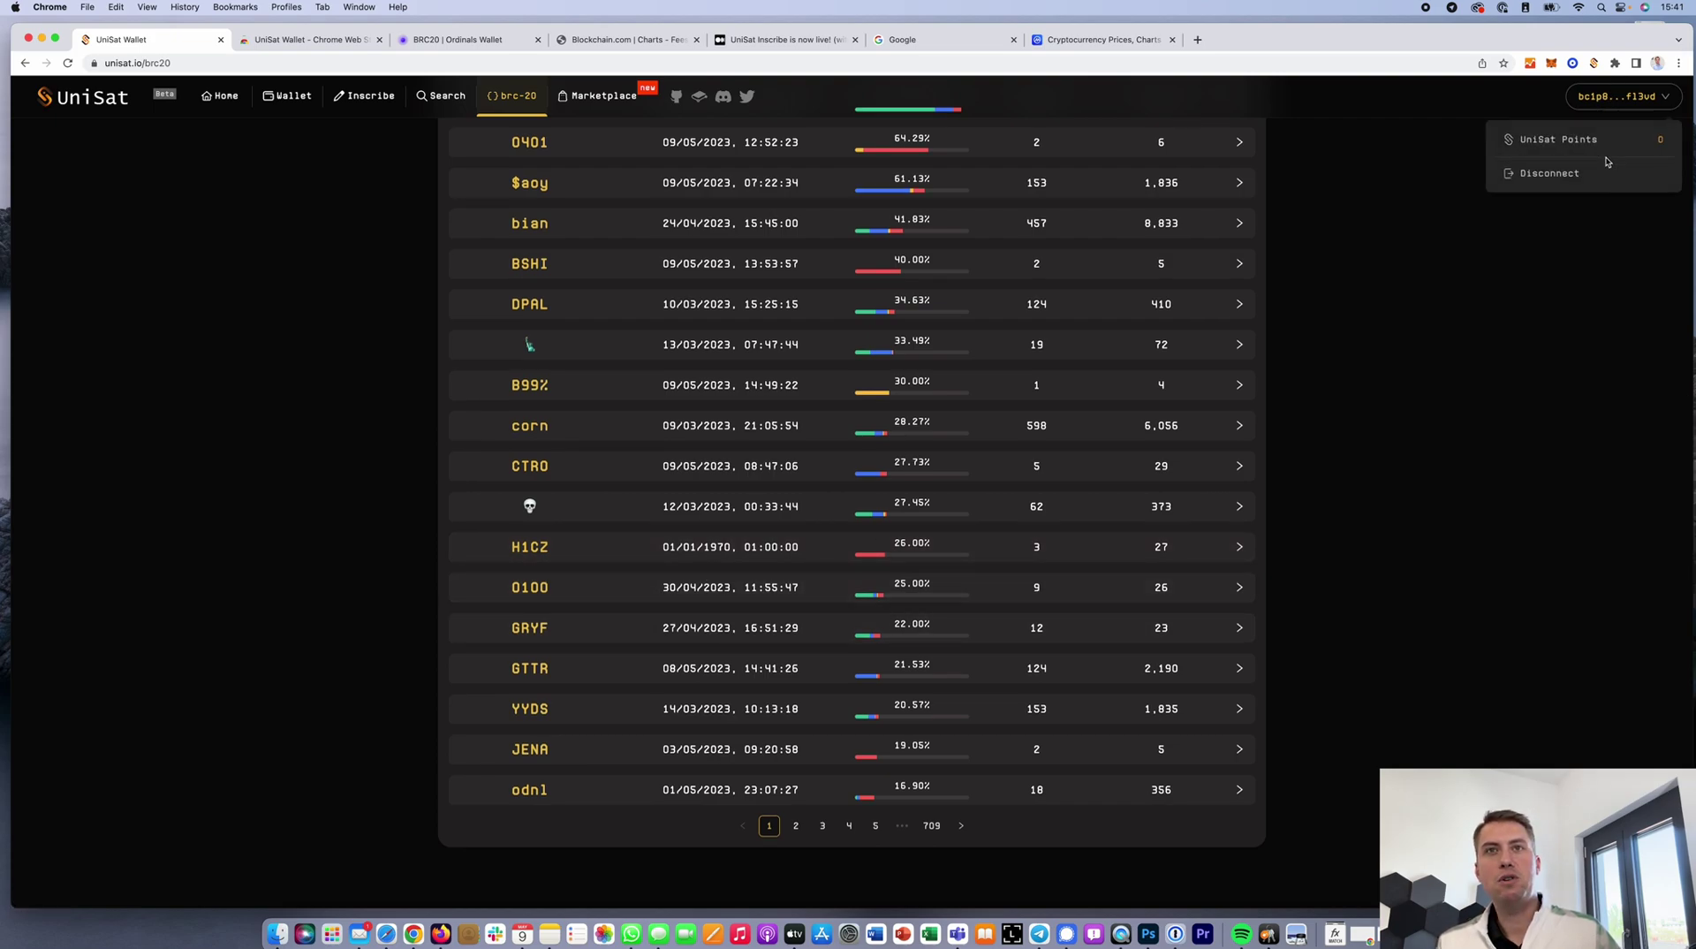
left_click(602, 104)
Step: Enter the marketplace view-only and browse Orders, then the Listed vmpx cards from 1177 sats
left_click(842, 521)
left_click(513, 243)
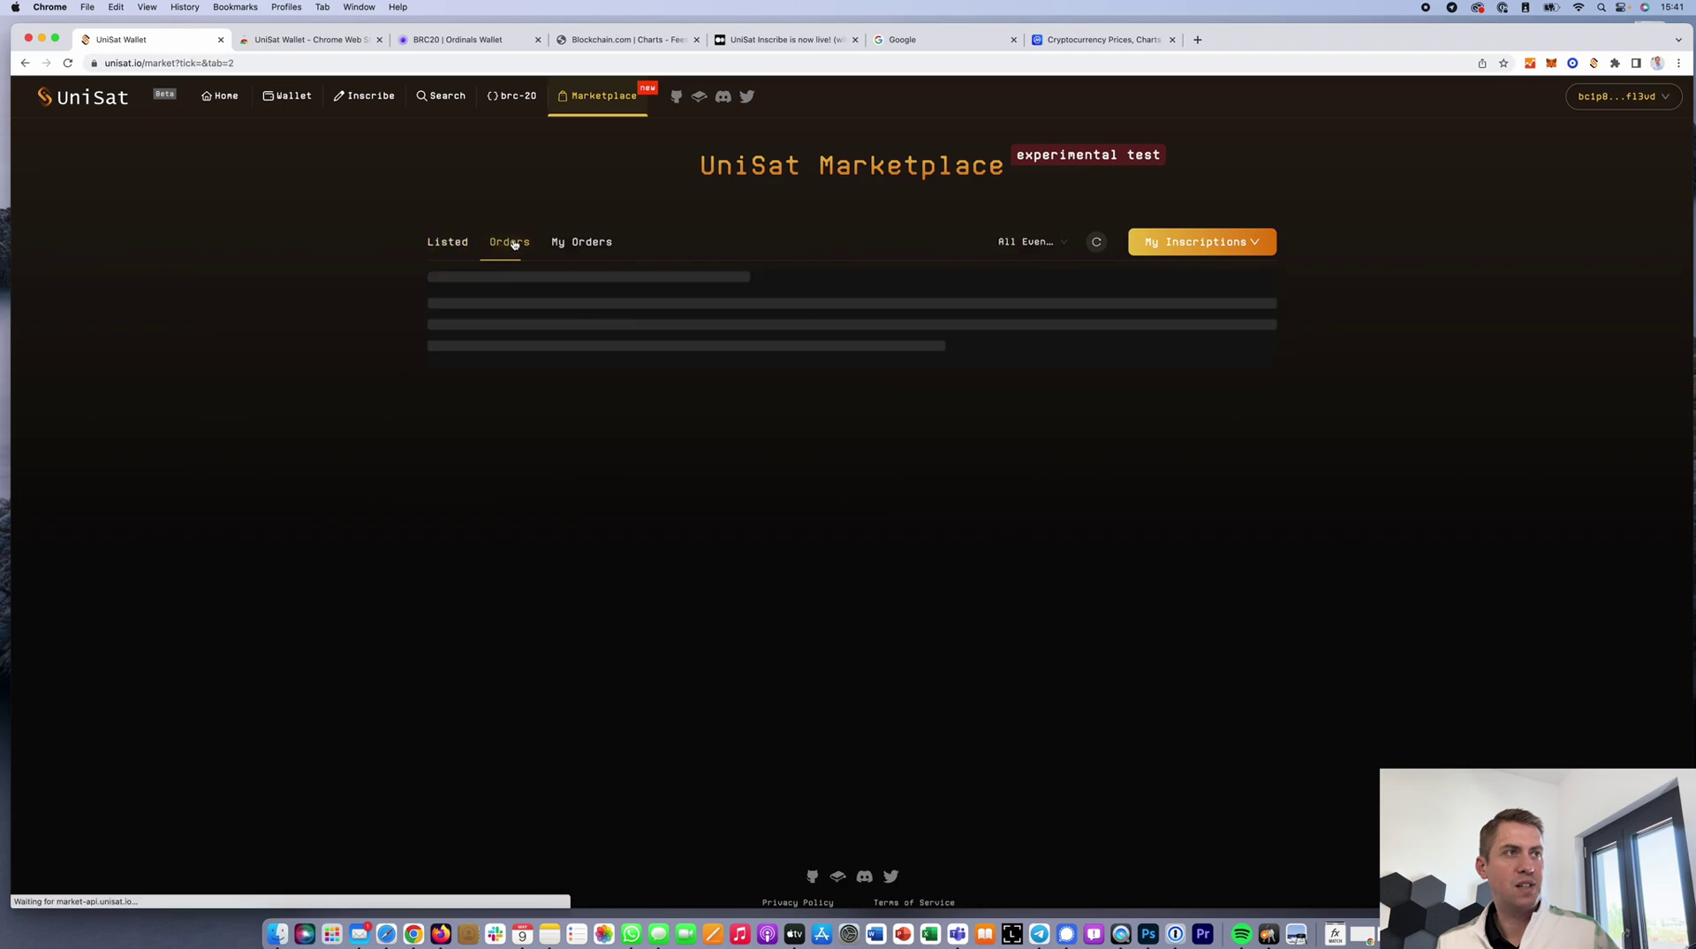
left_click(450, 241)
left_click(535, 244)
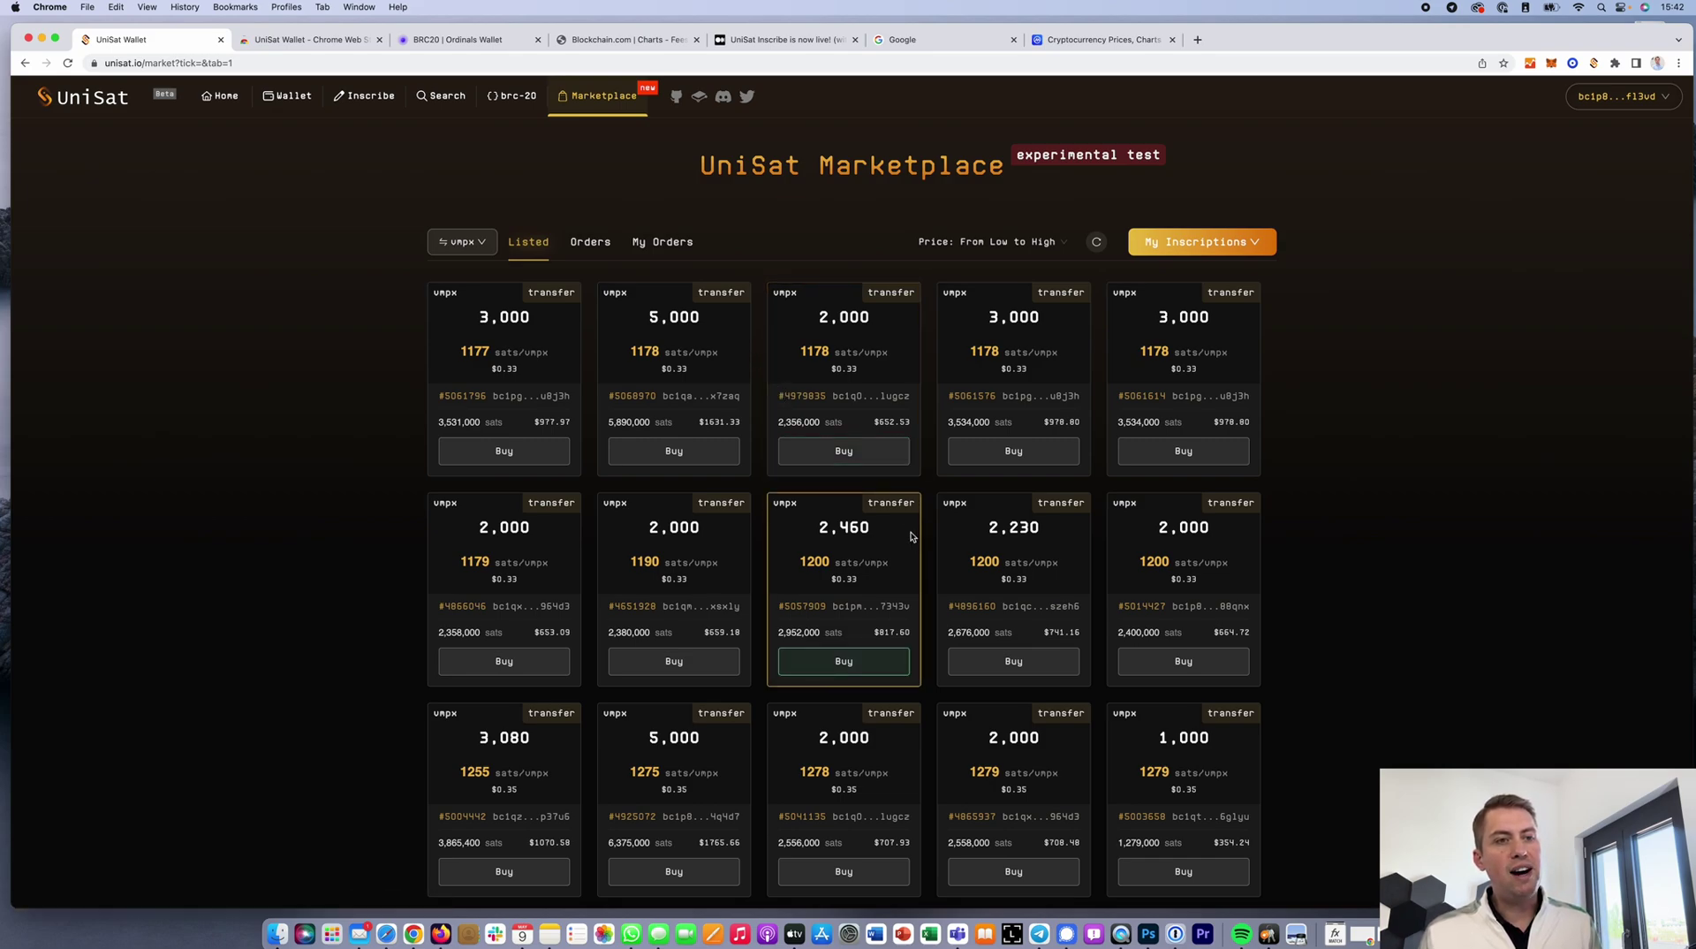
scroll(940, 548, "down", 5)
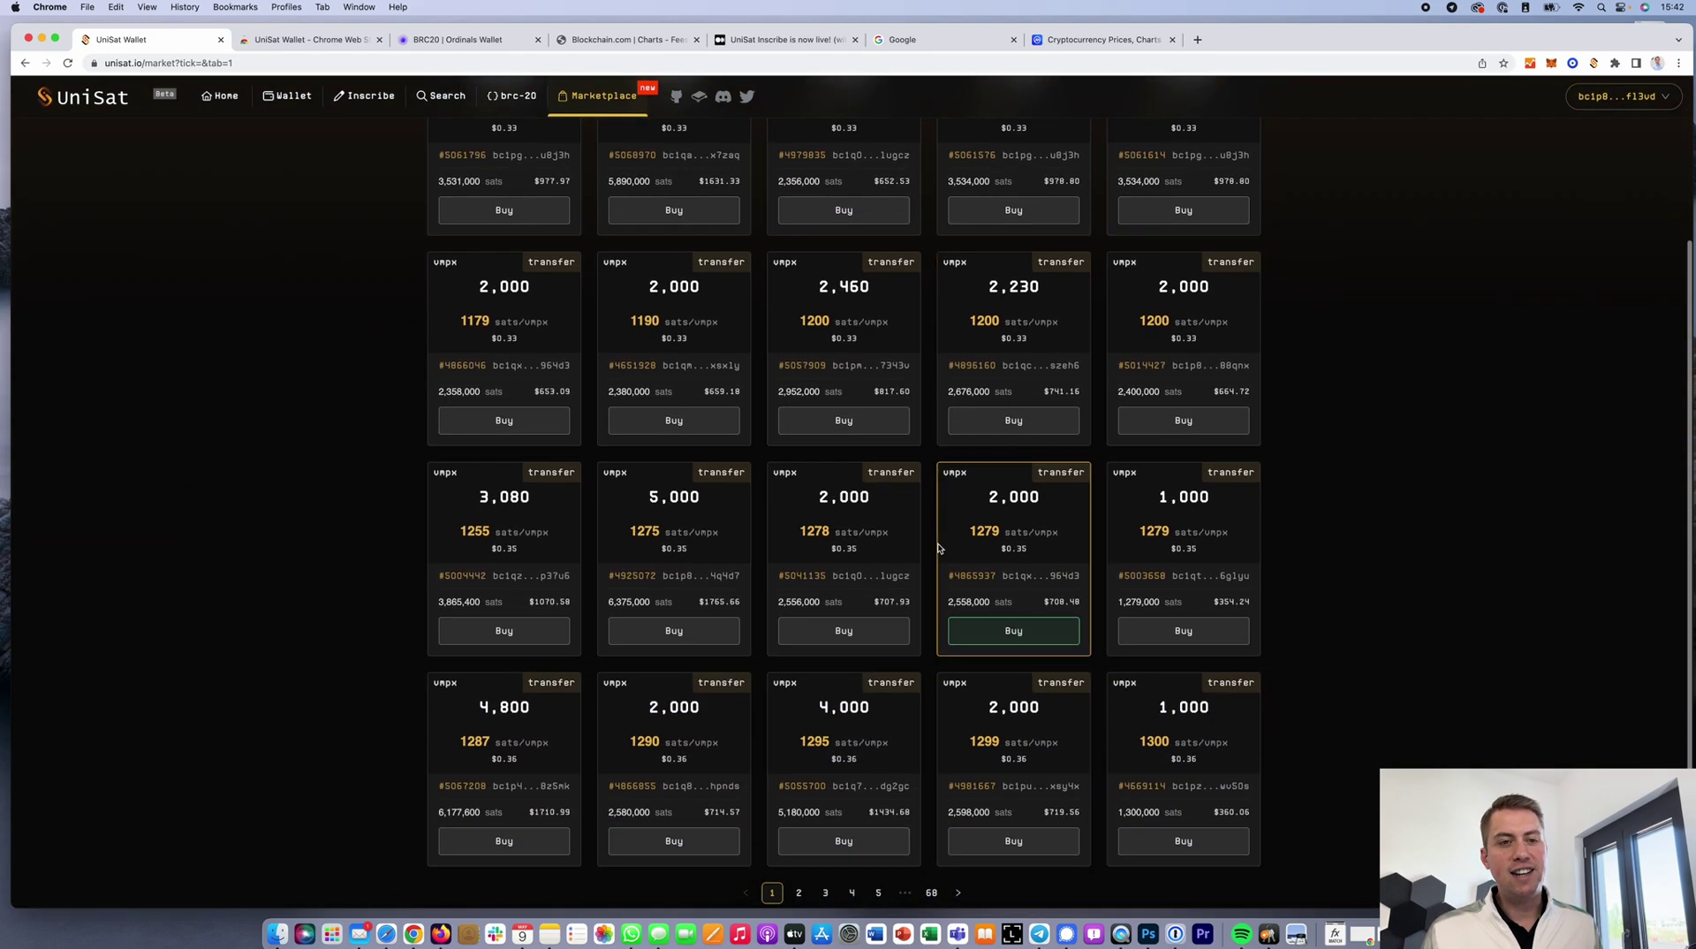
scroll(940, 547, "down", 2)
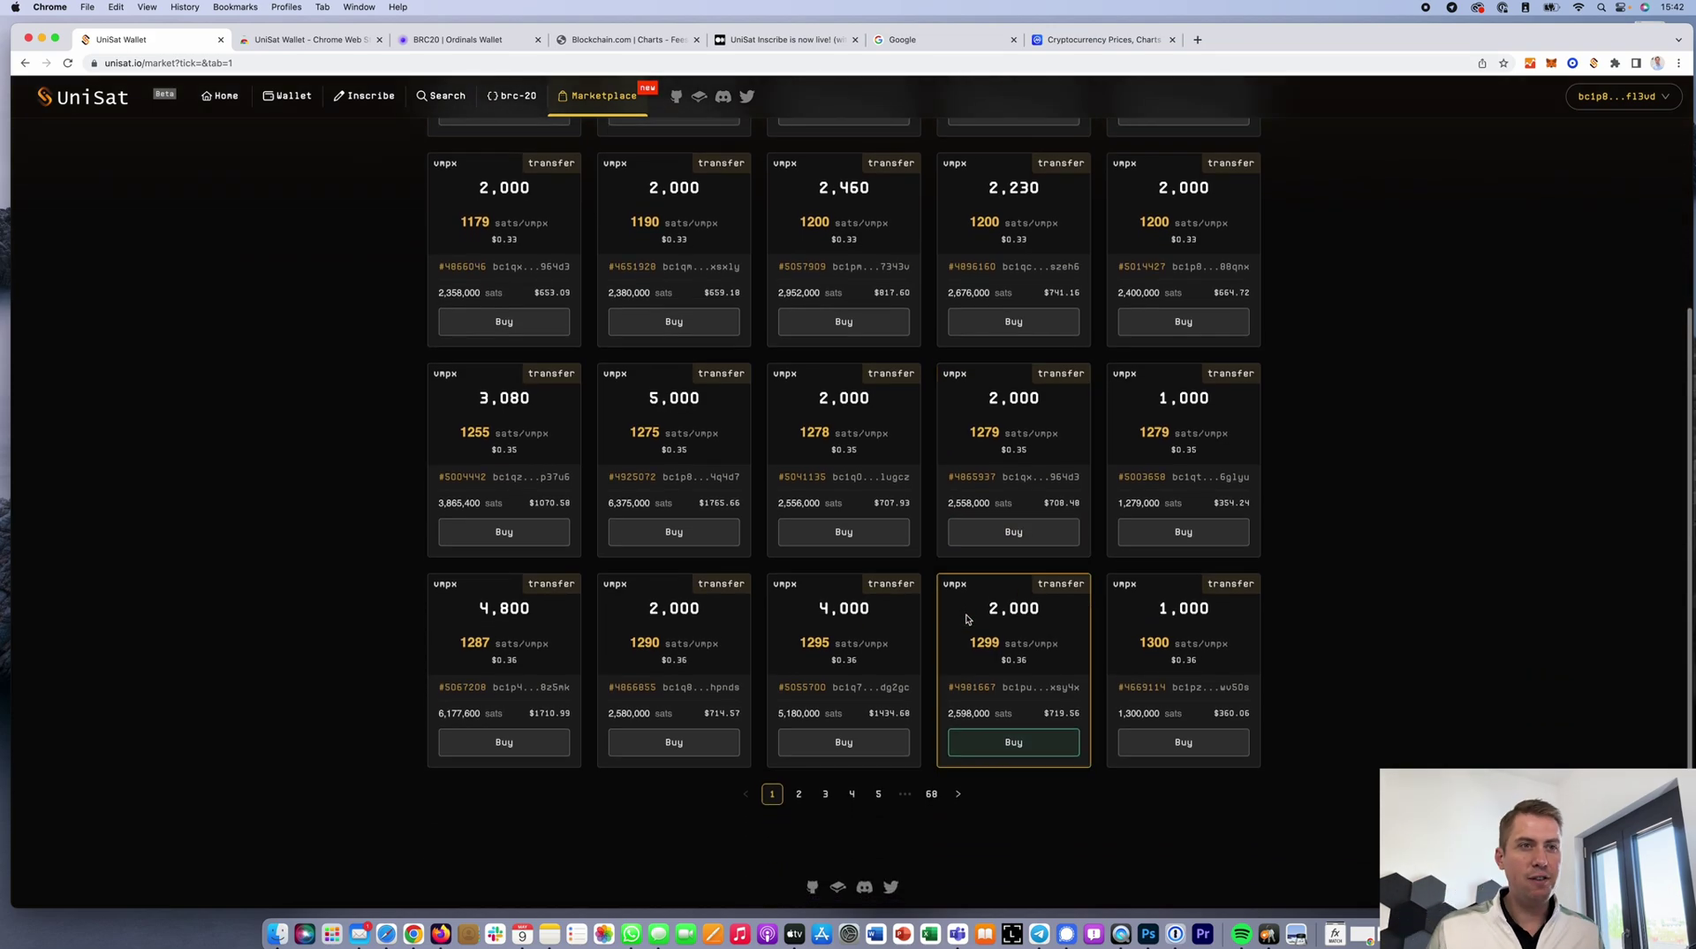
scroll(533, 328, "up", 8)
scroll(512, 300, "down", 1)
Step: Switch the marketplace ticker to ordi and scroll its listings, starting at 78000 sats/ordi
left_click(483, 255)
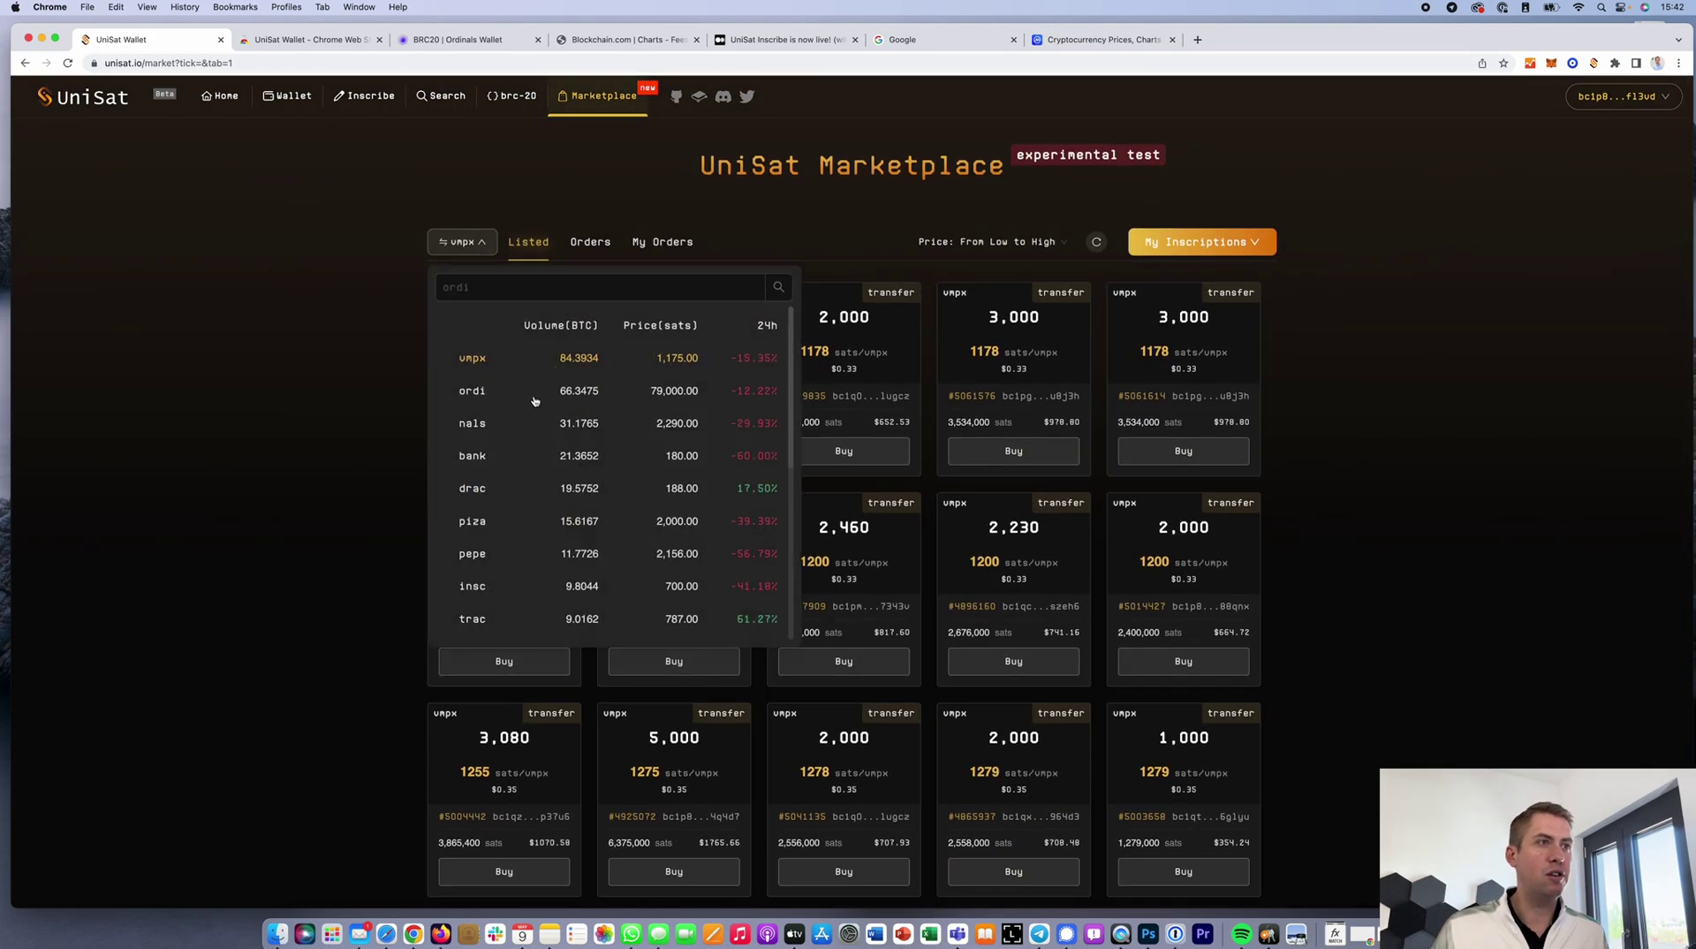
left_click(491, 391)
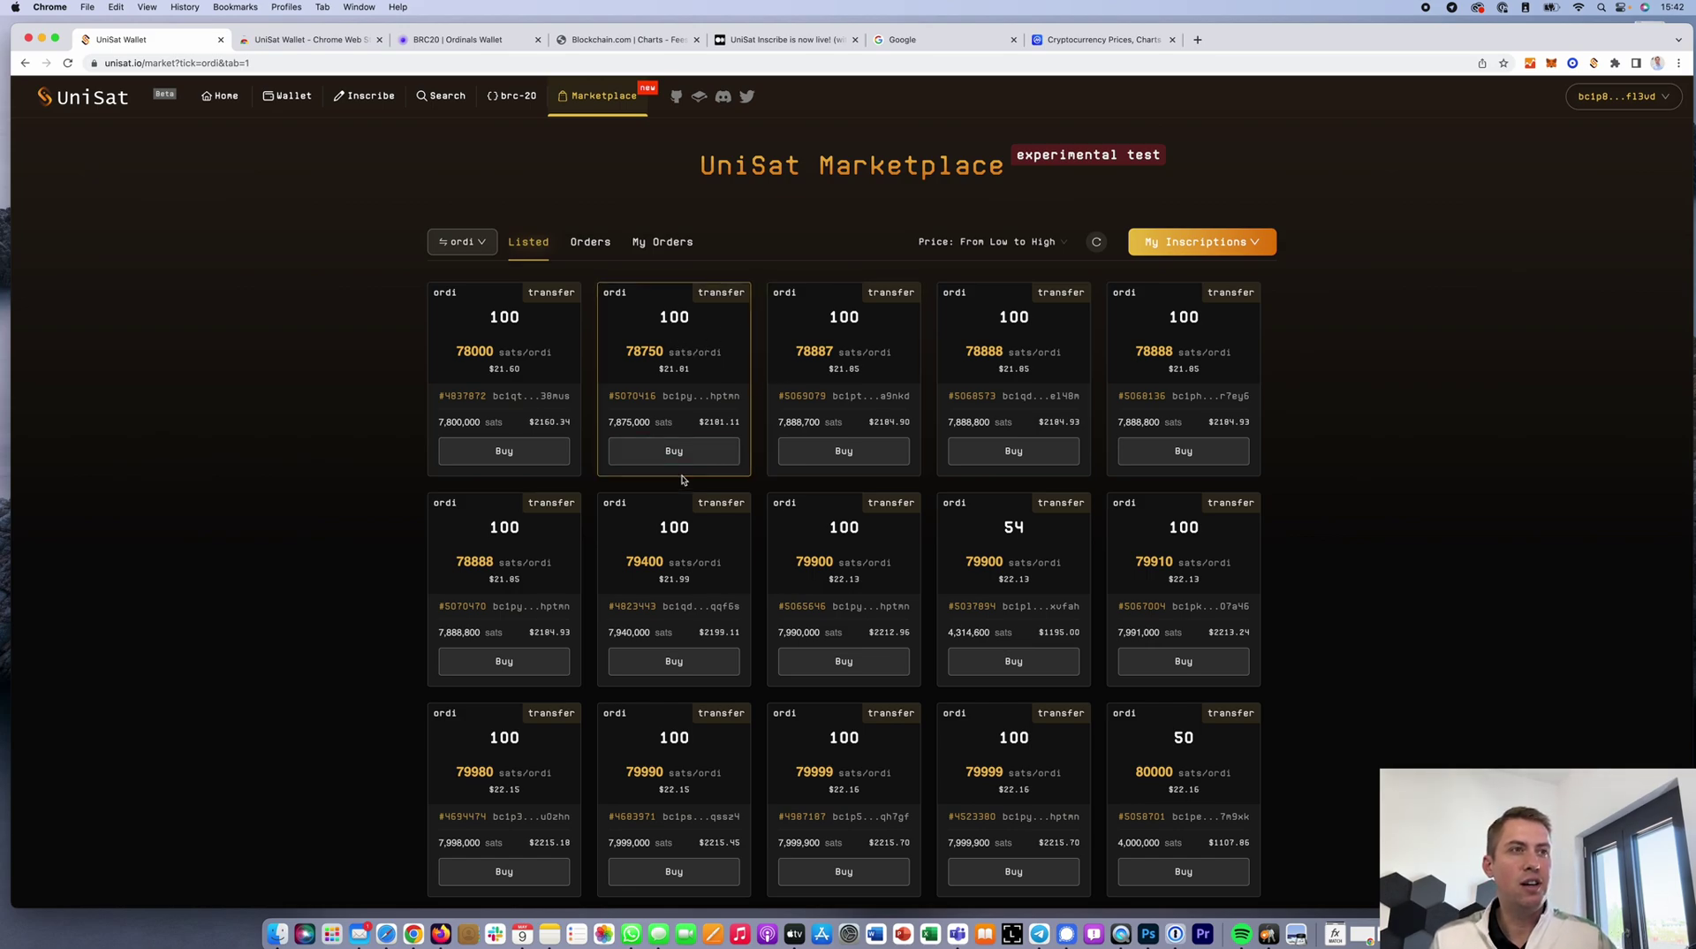
scroll(786, 587, "down", 3)
scroll(667, 301, "up", 3)
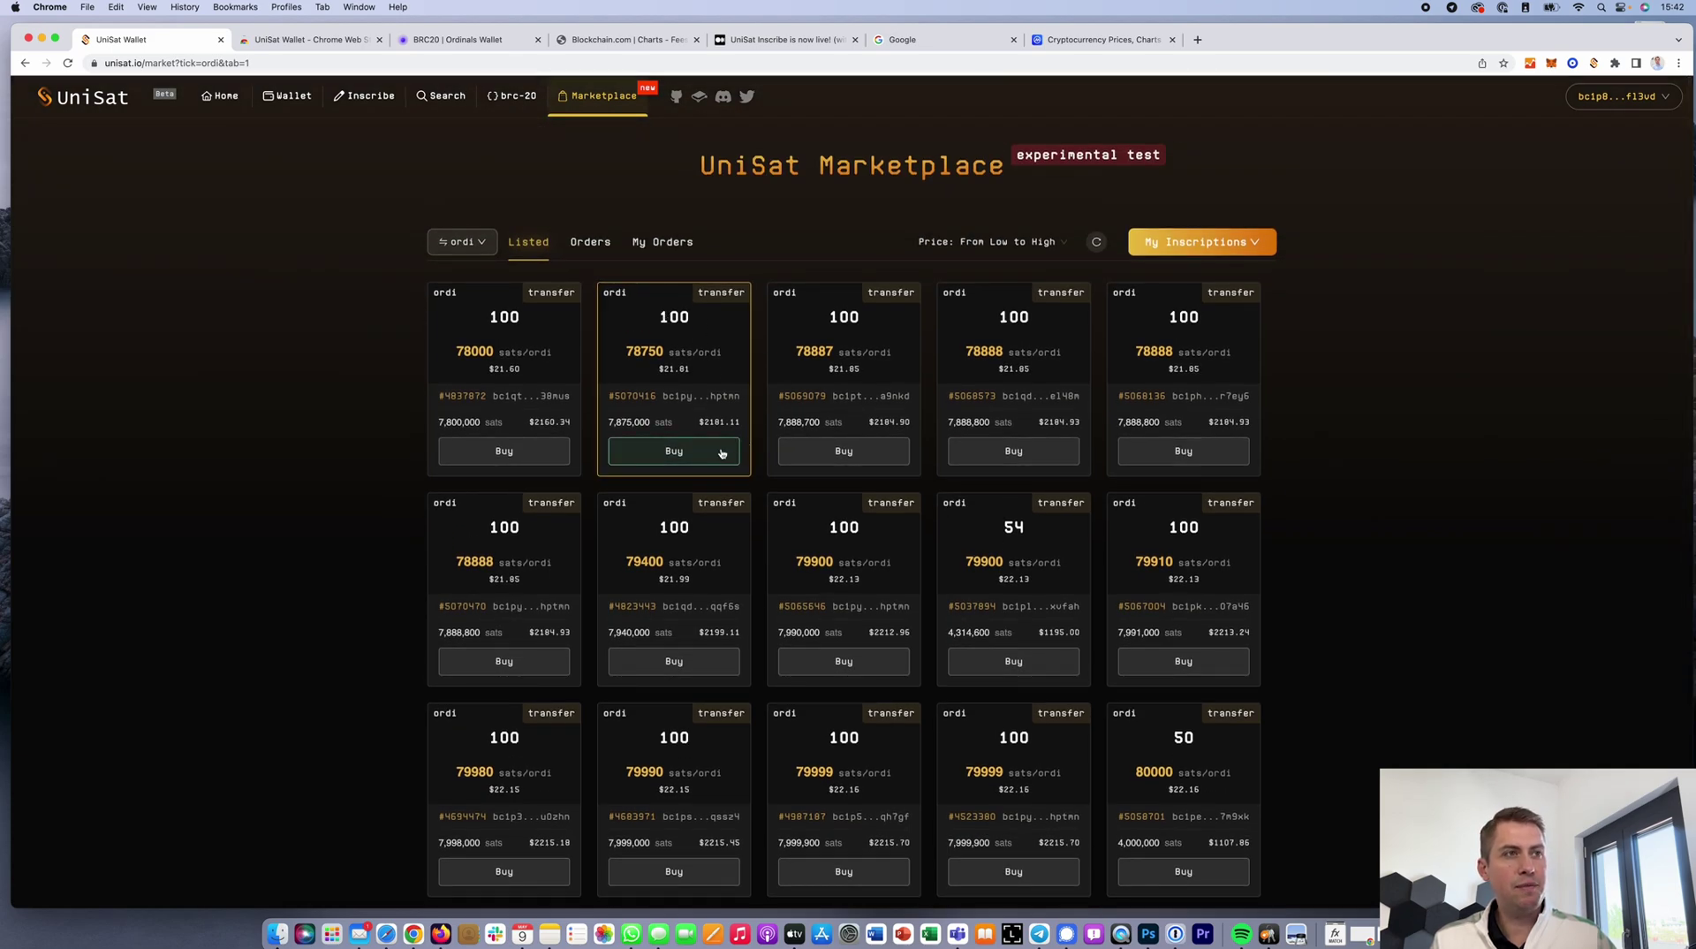
scroll(856, 540, "down", 3)
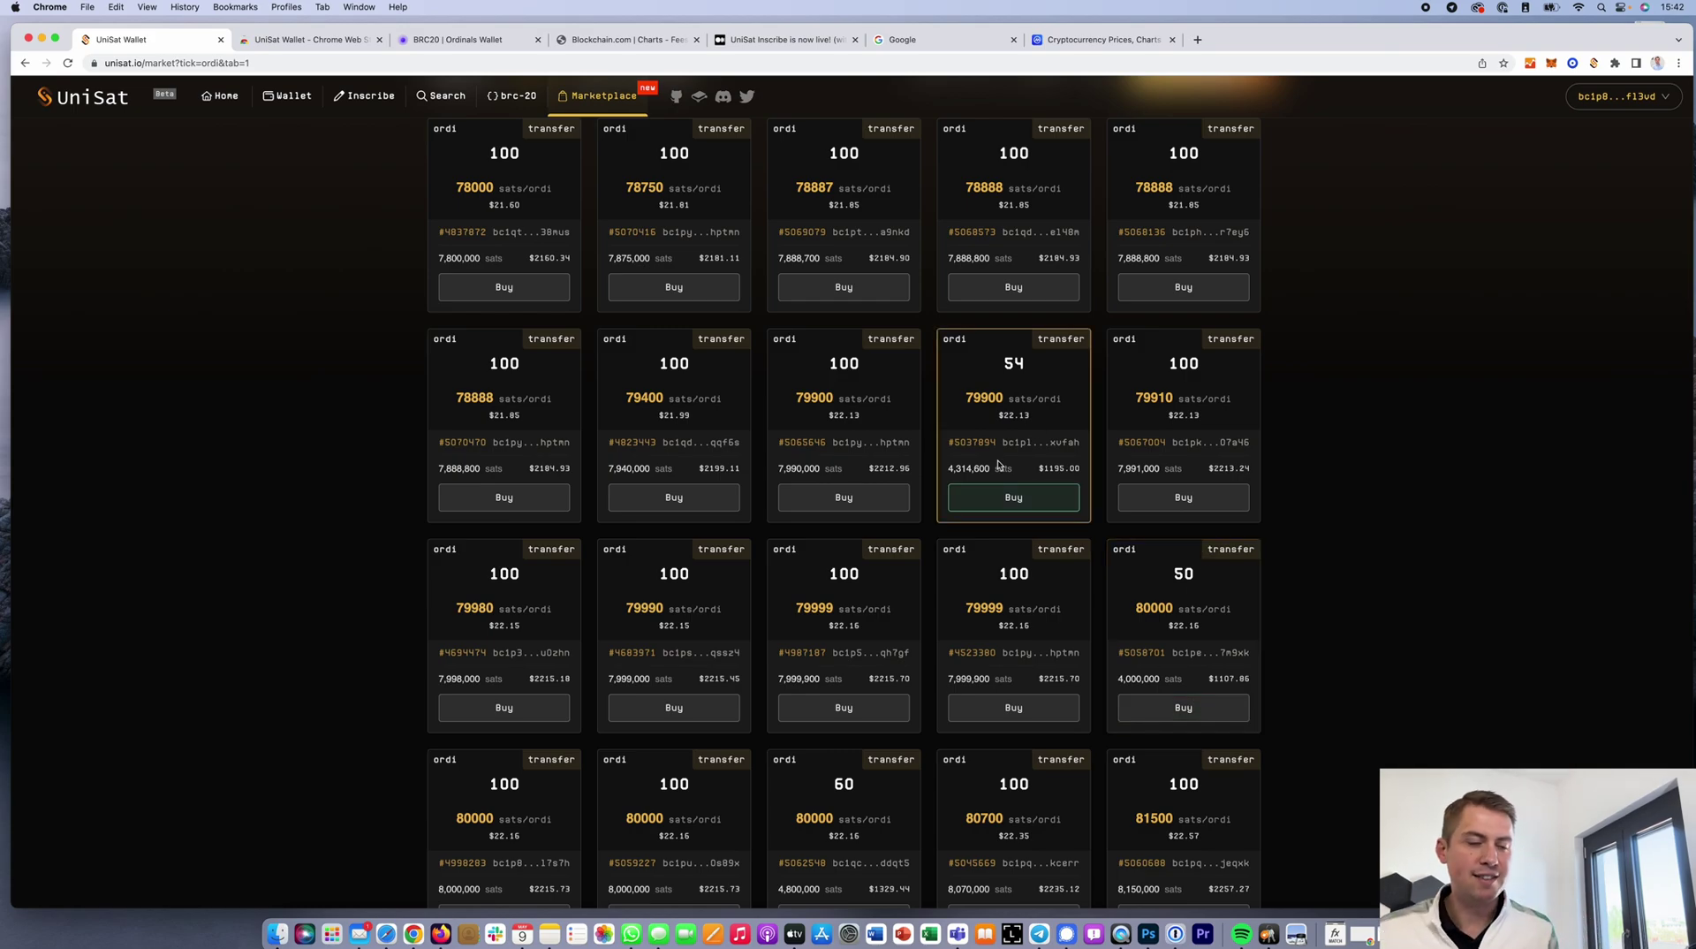
scroll(998, 464, "down", 3)
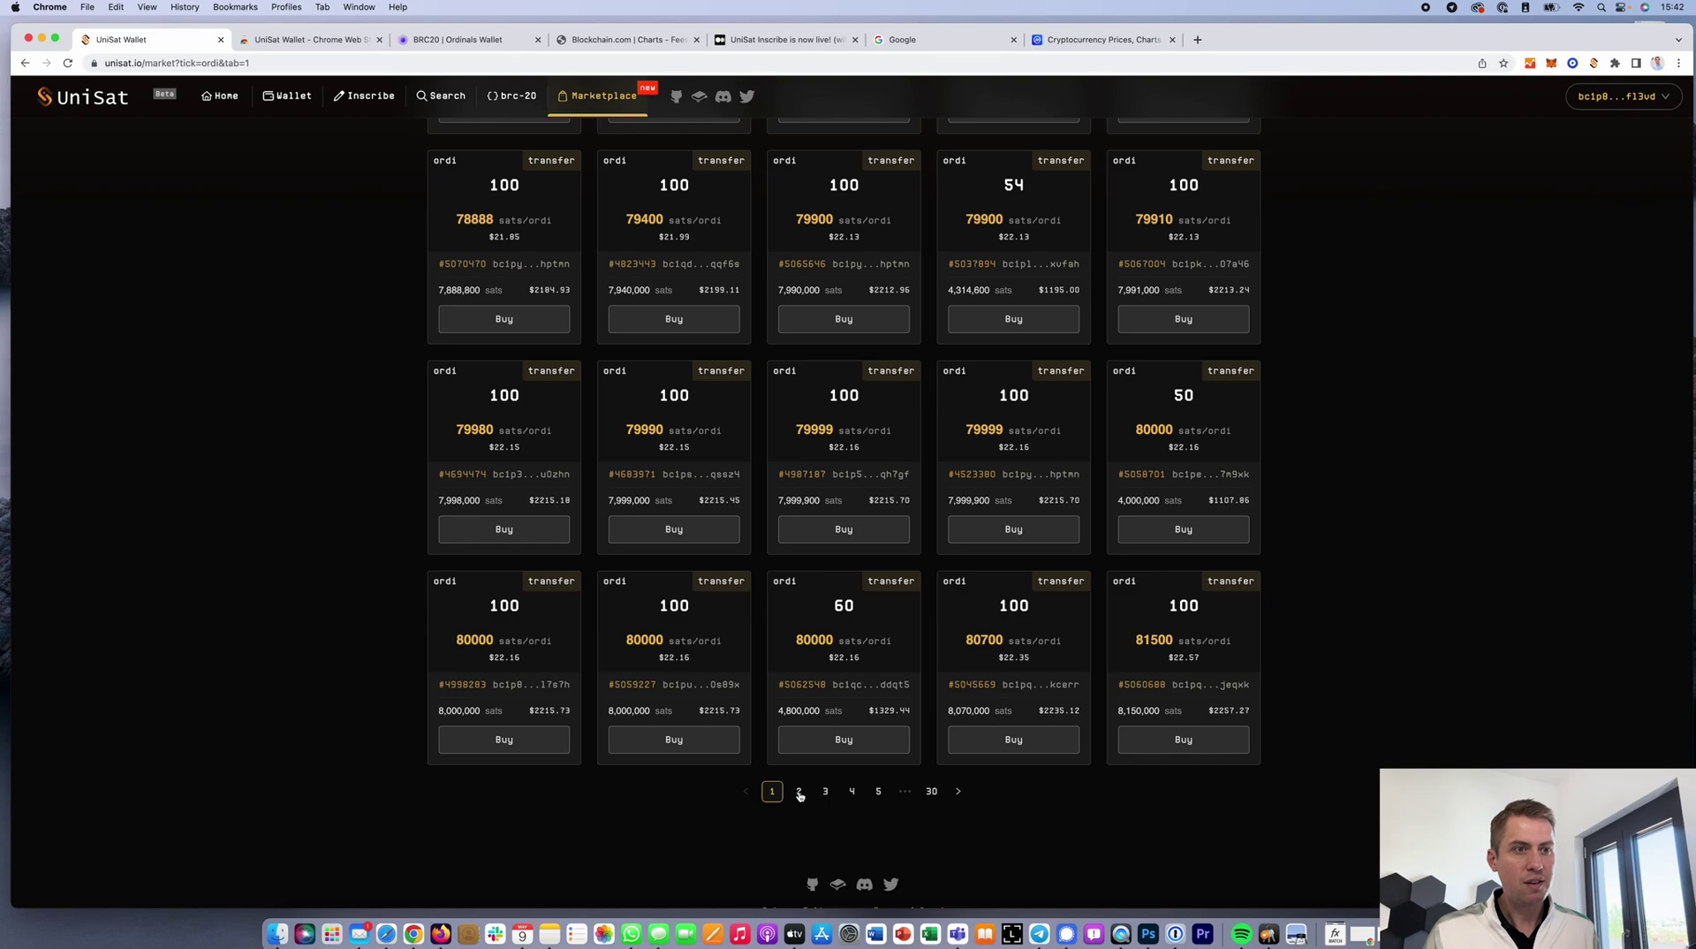
Step: Check the second page of ordi listings, then return to page one and scroll through it
left_click(799, 792)
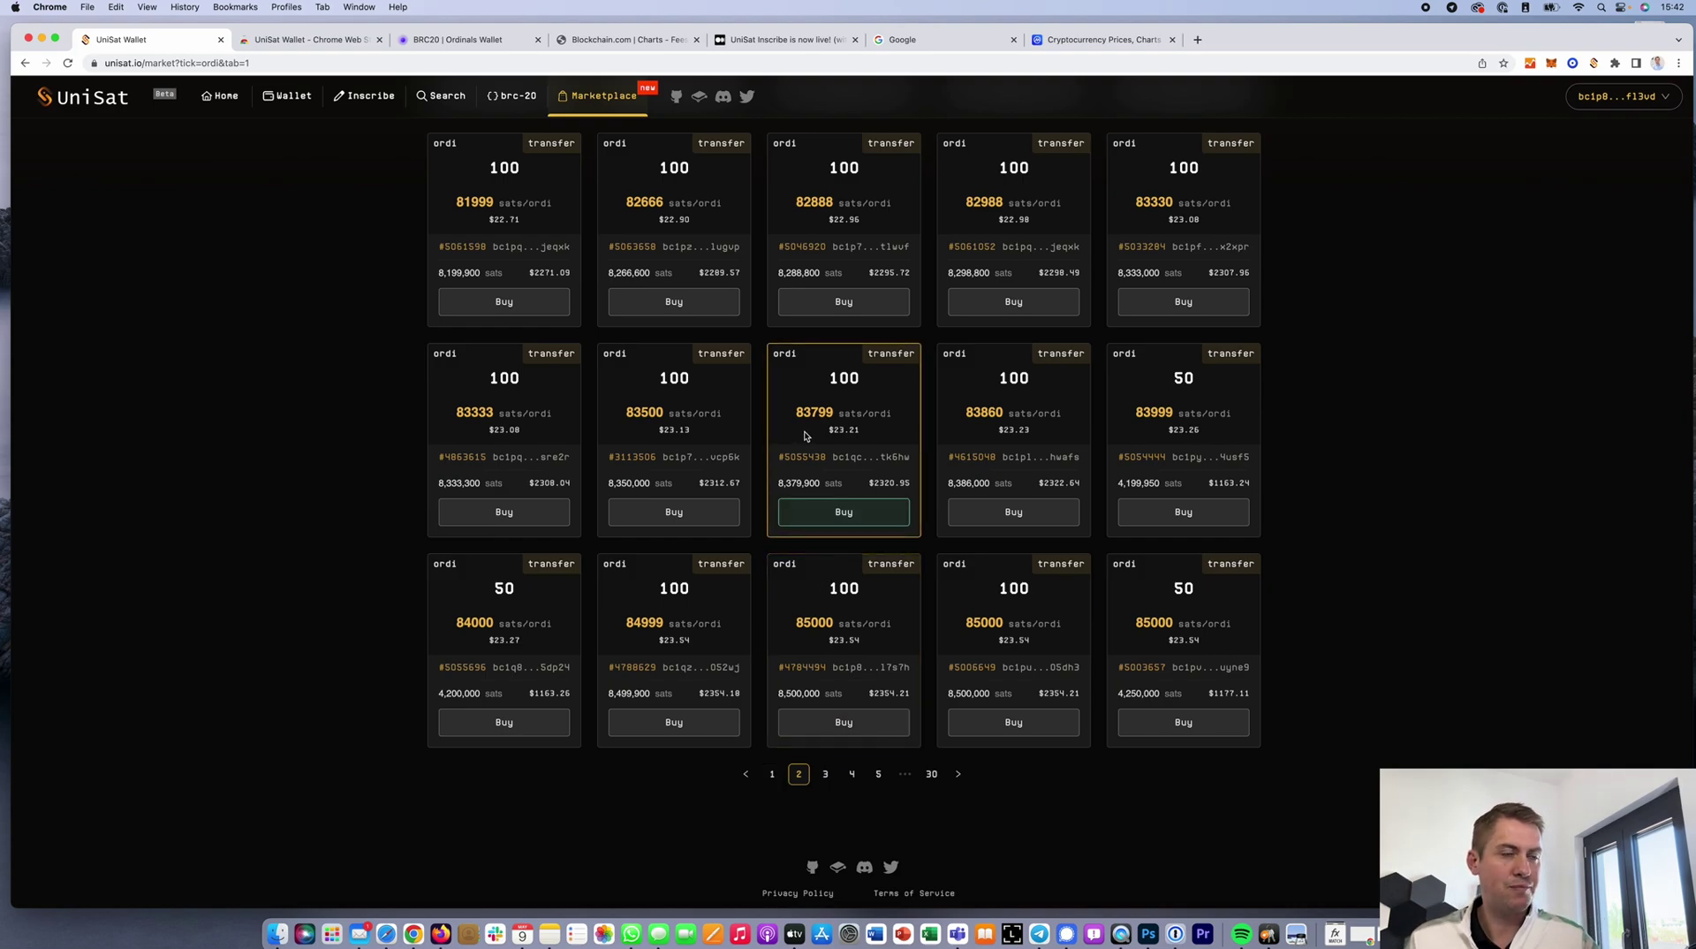
left_click(772, 775)
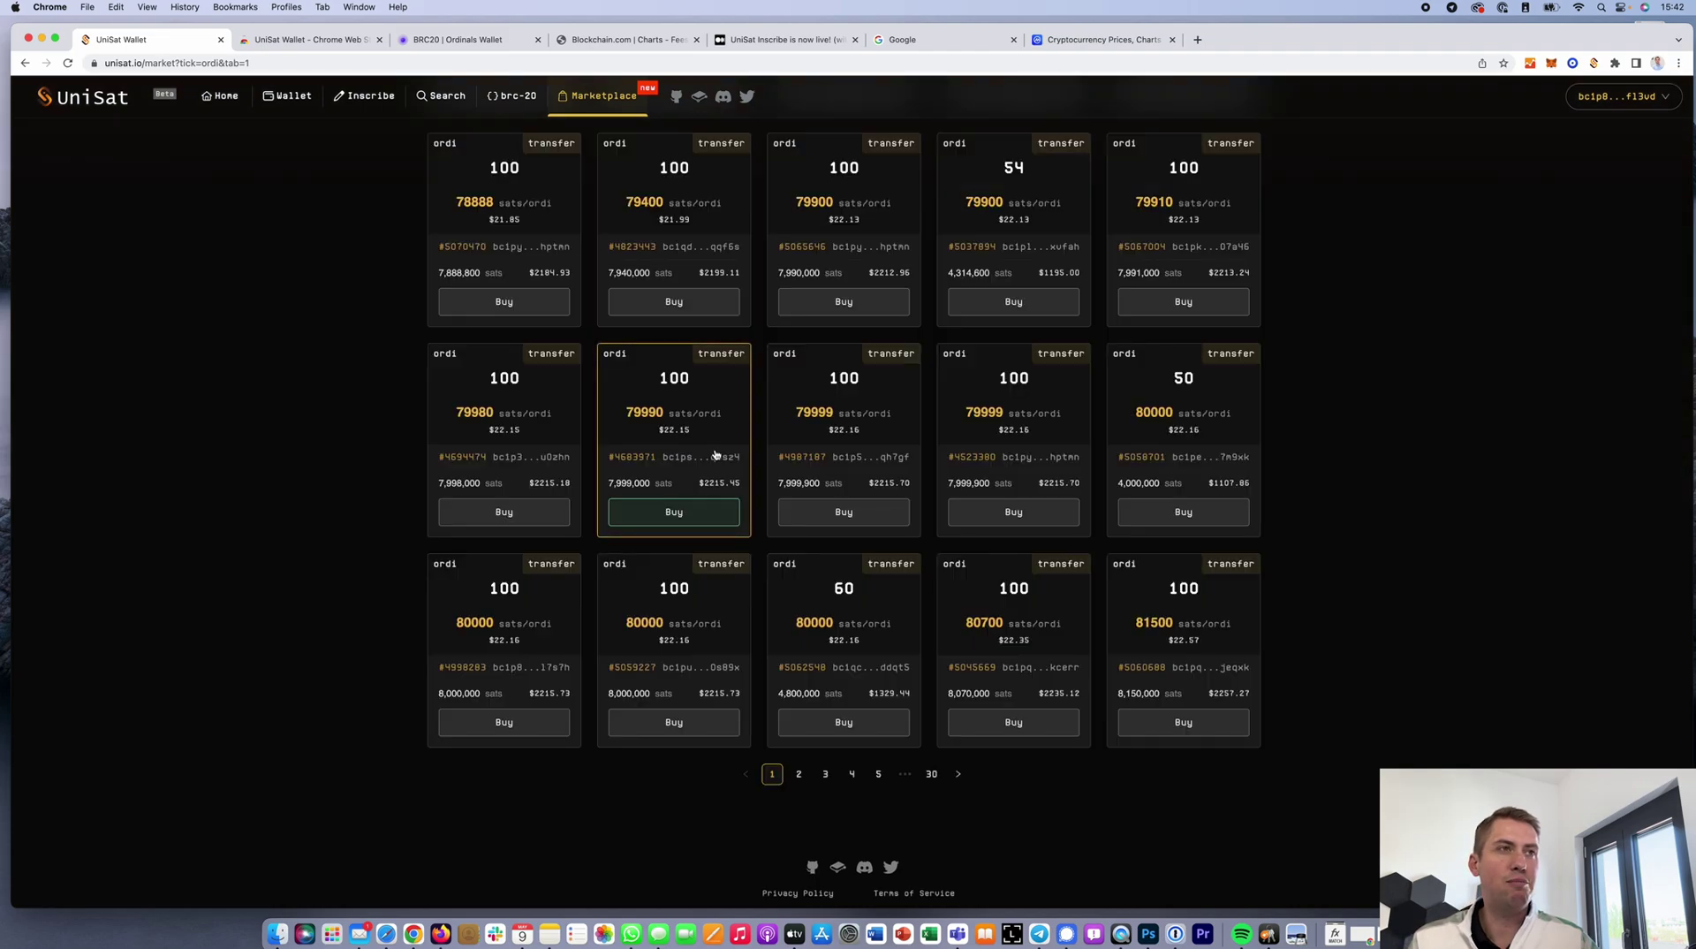
scroll(691, 495, "up", 5)
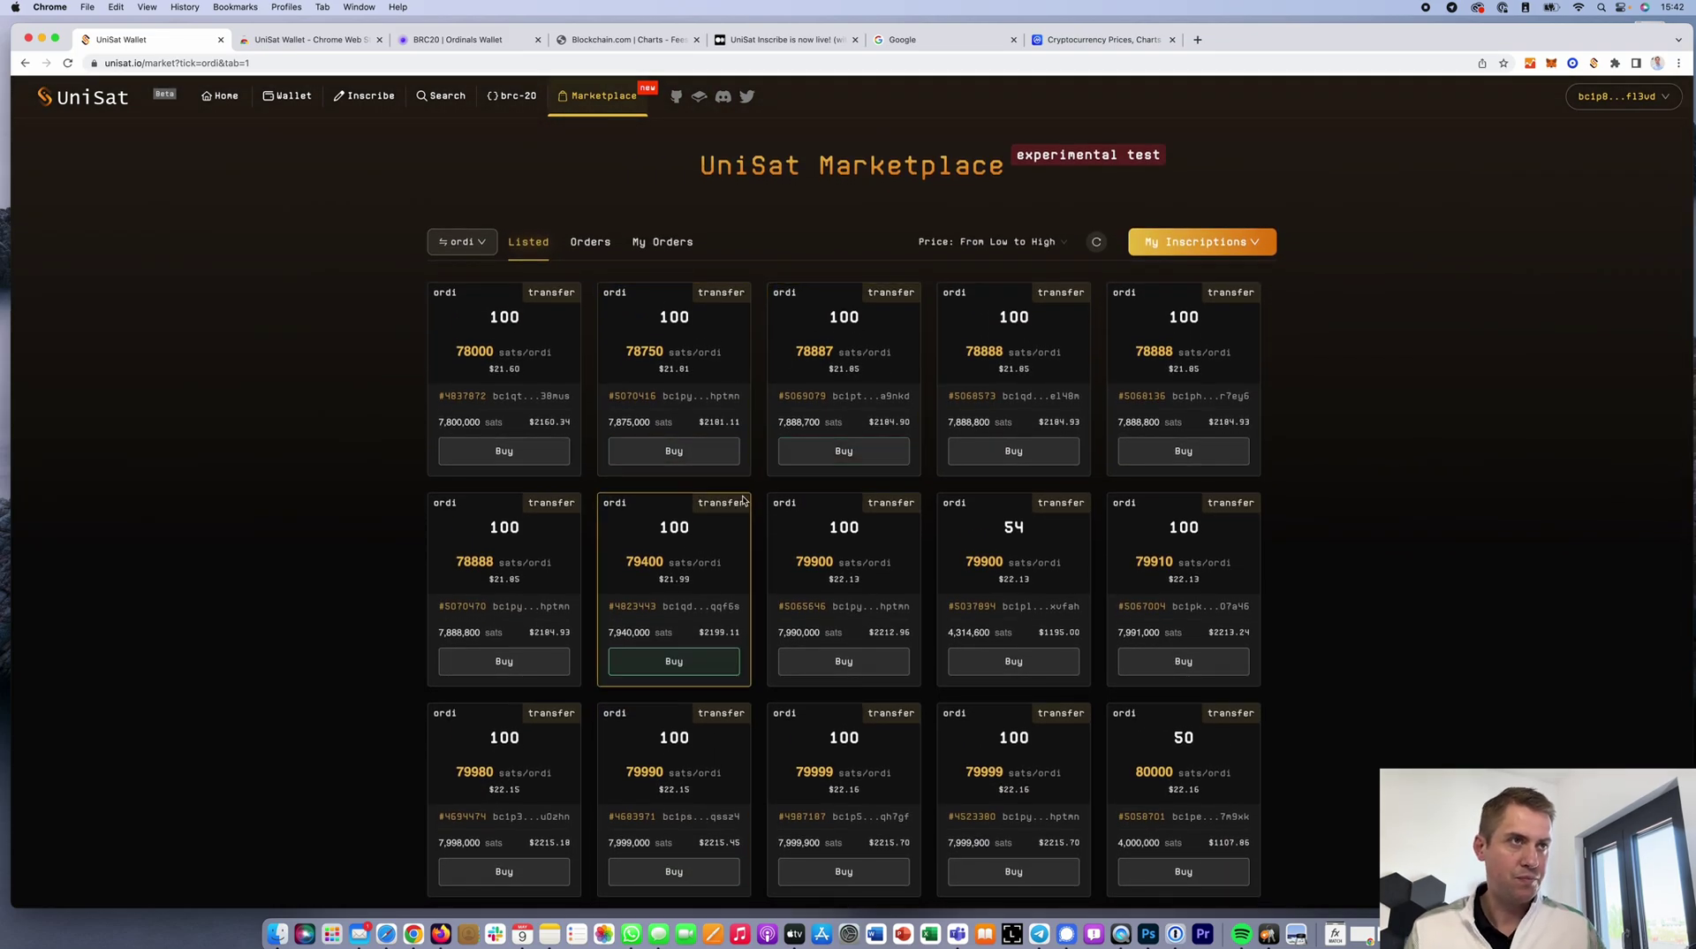
scroll(742, 500, "down", 3)
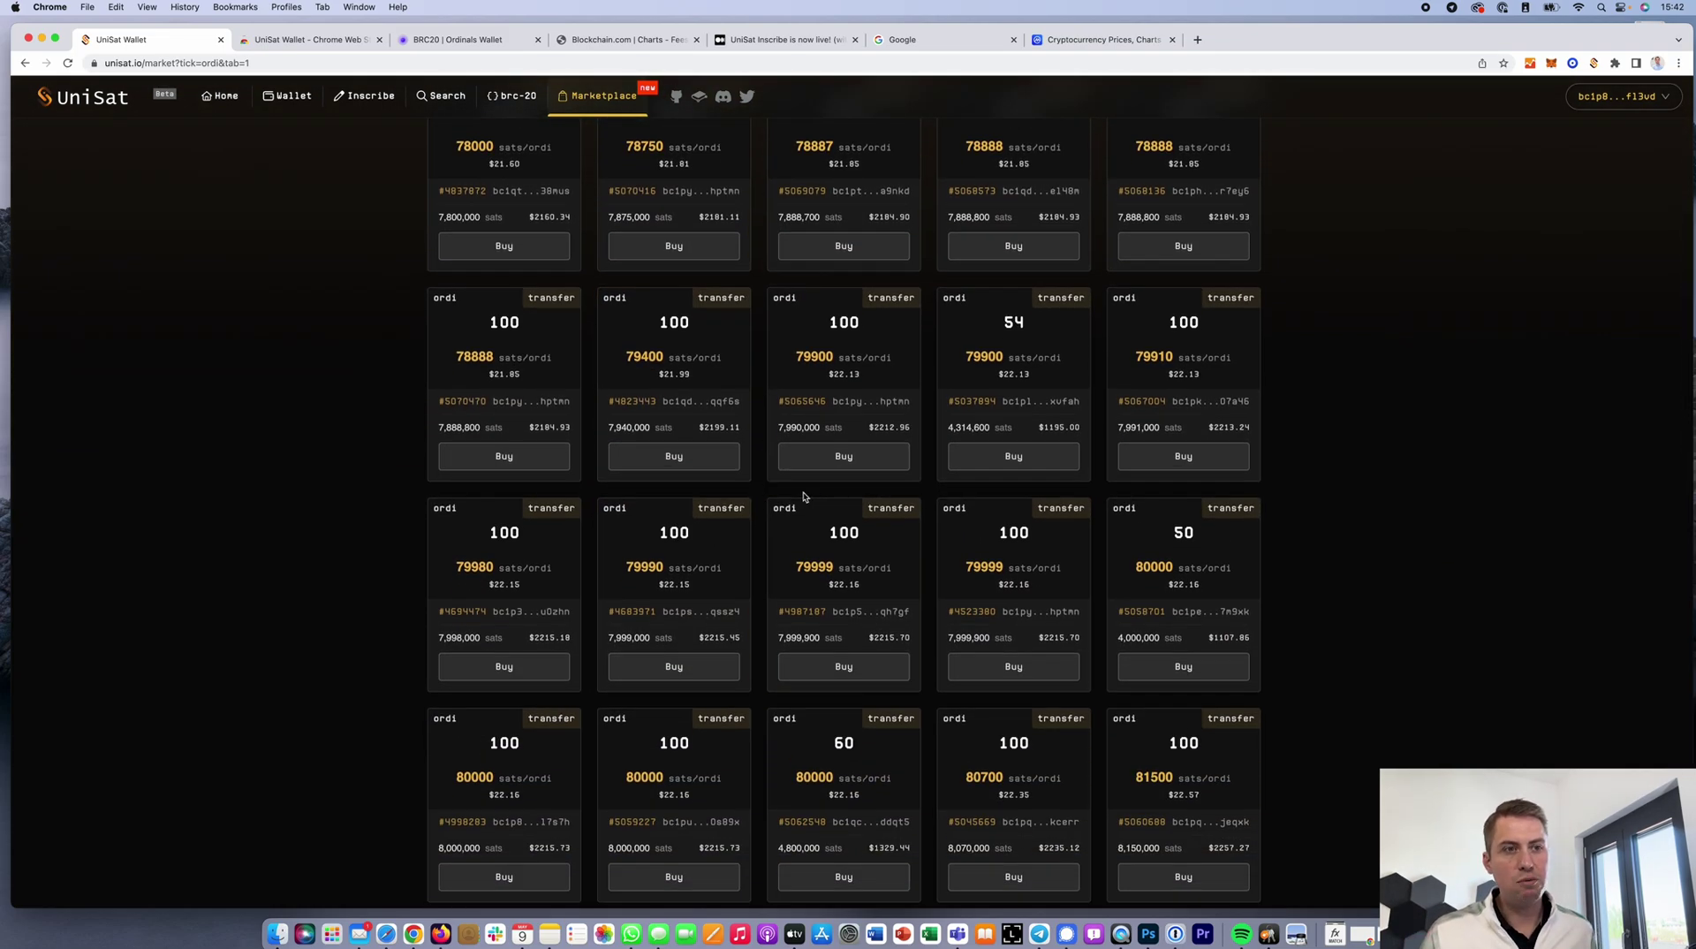
scroll(811, 522, "down", 2)
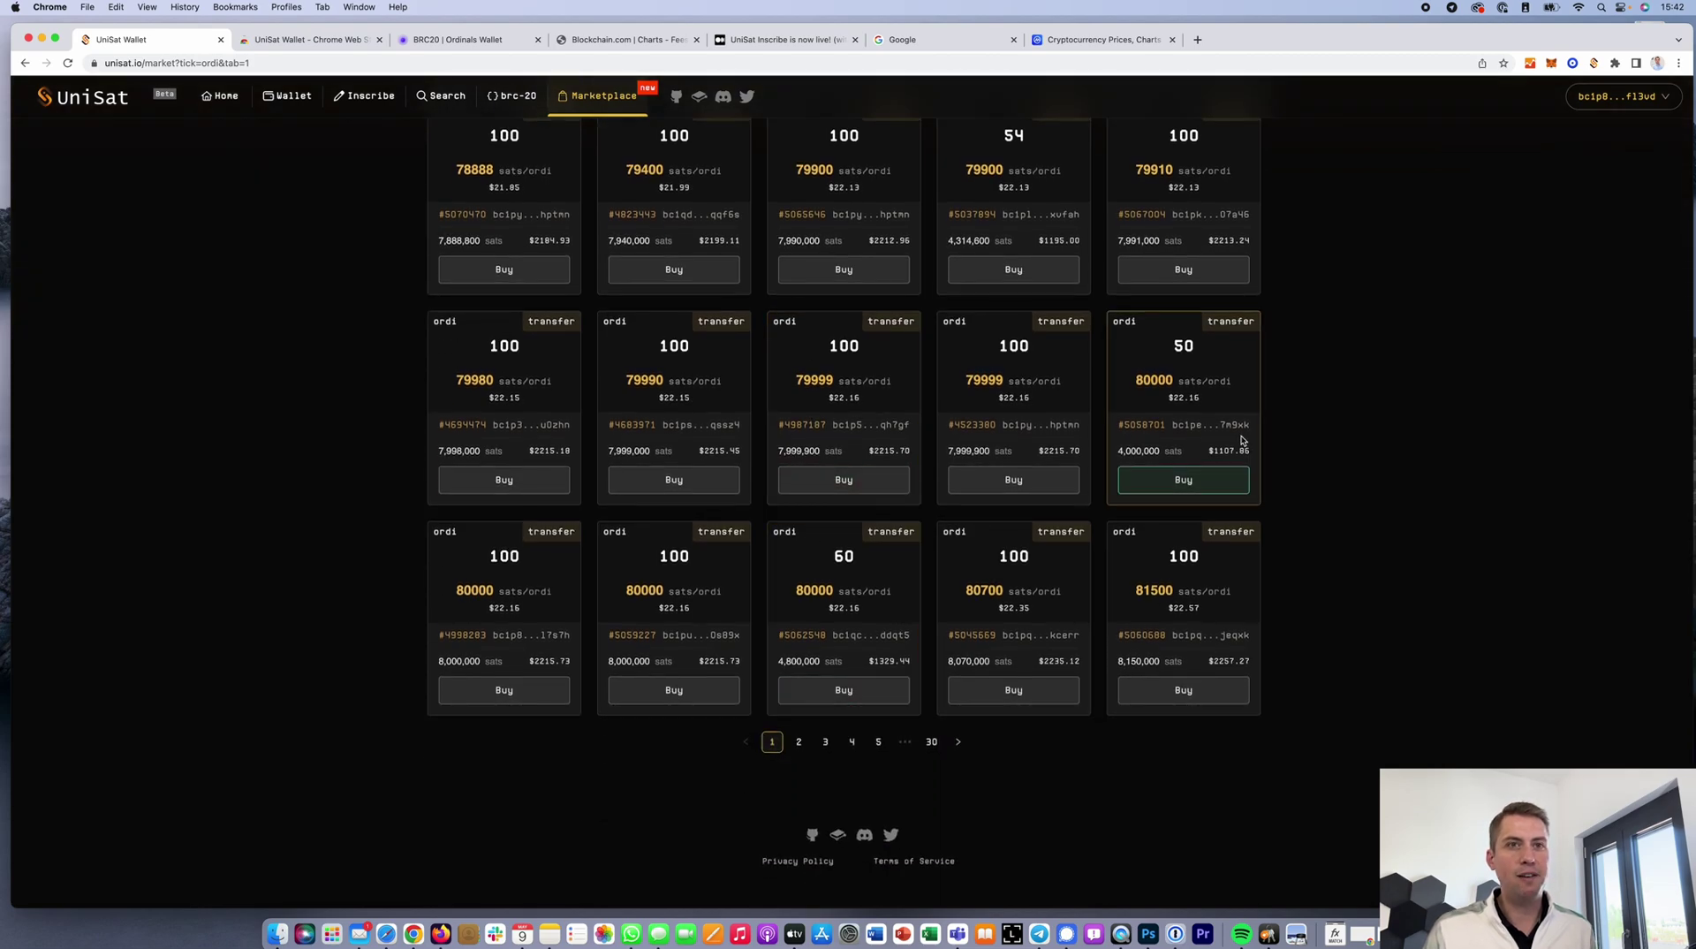
left_click(1190, 485)
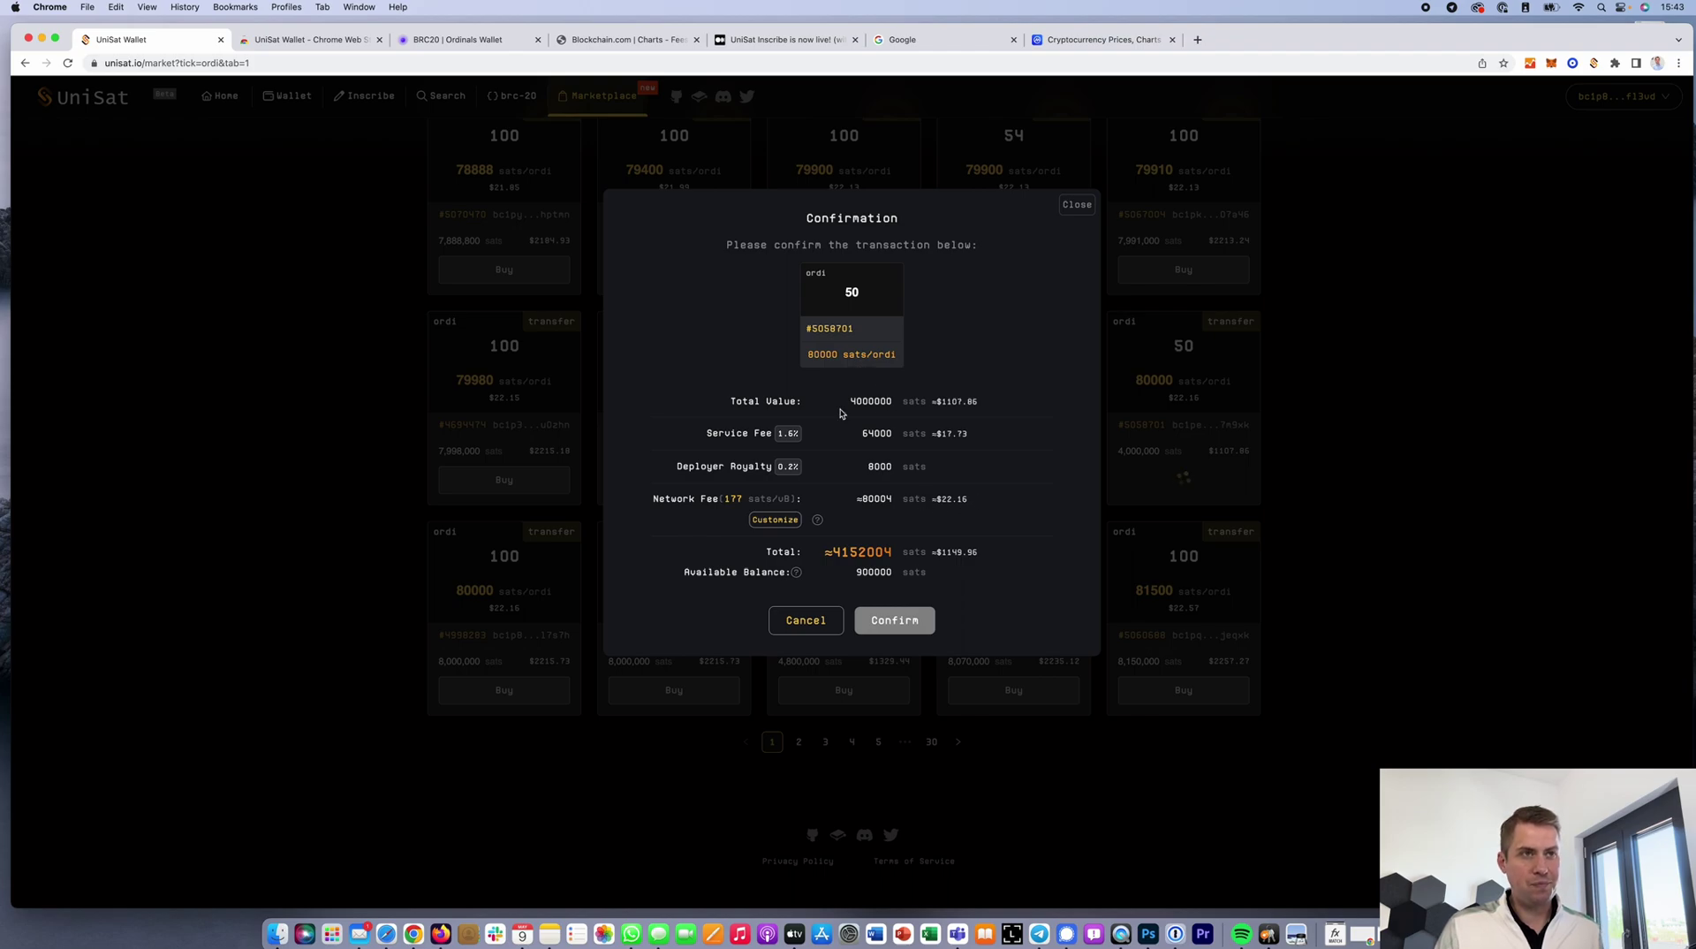
left_click_drag(938, 400, 952, 401)
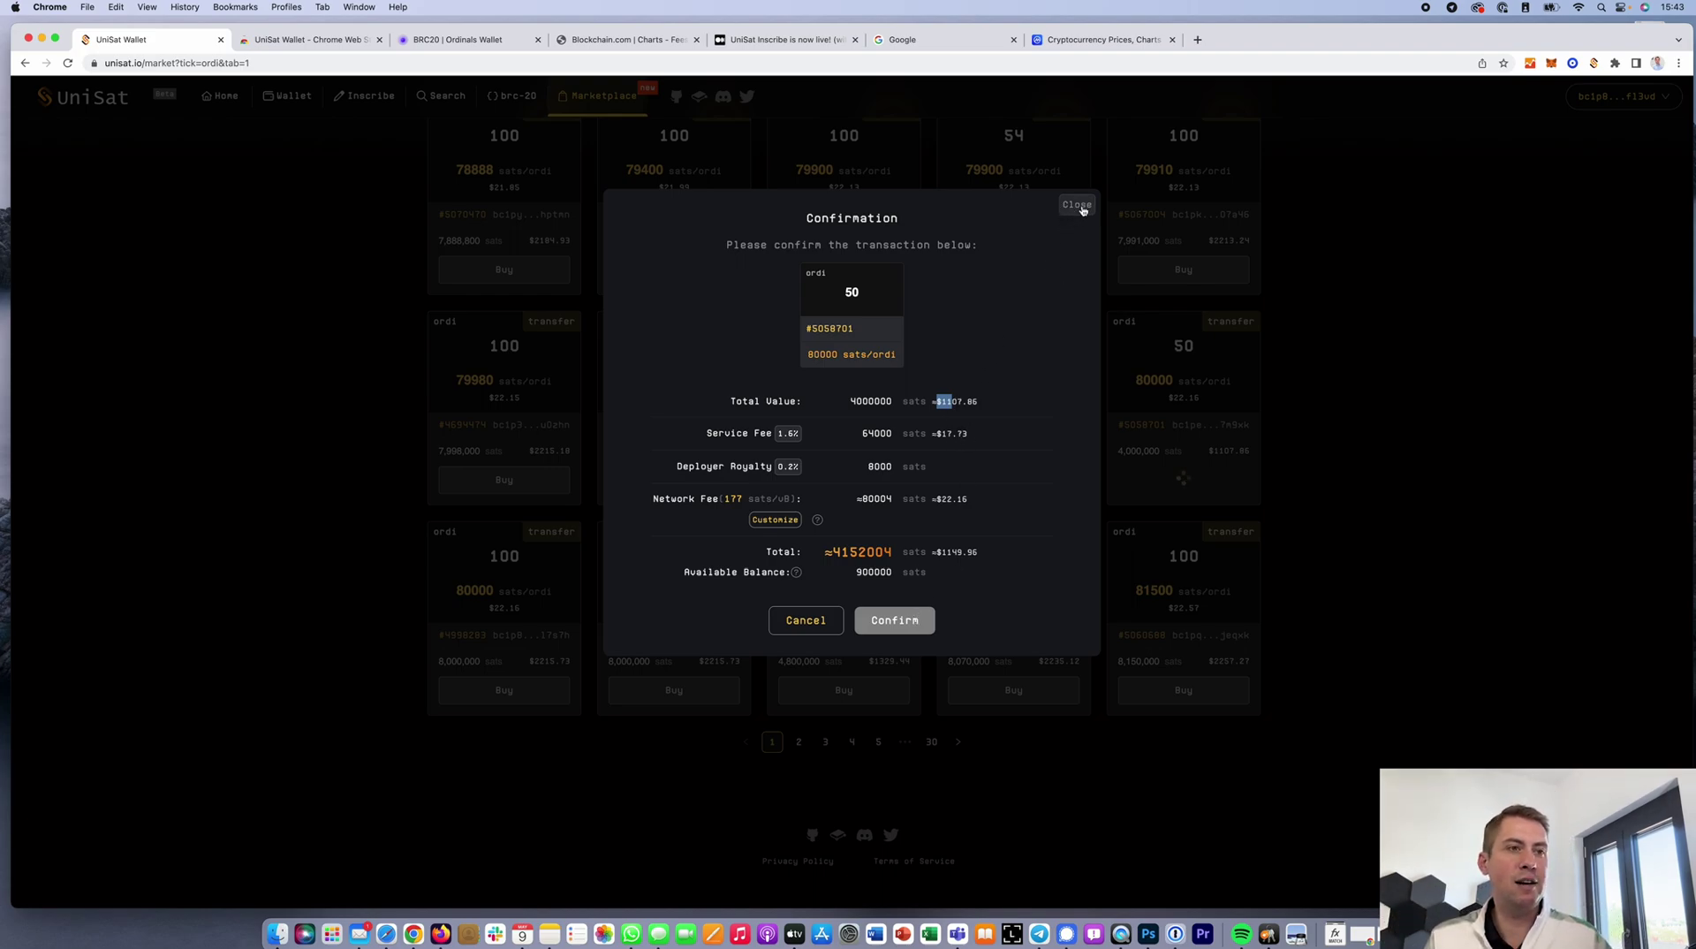
left_click(1083, 209)
scroll(1033, 292, "up", 5)
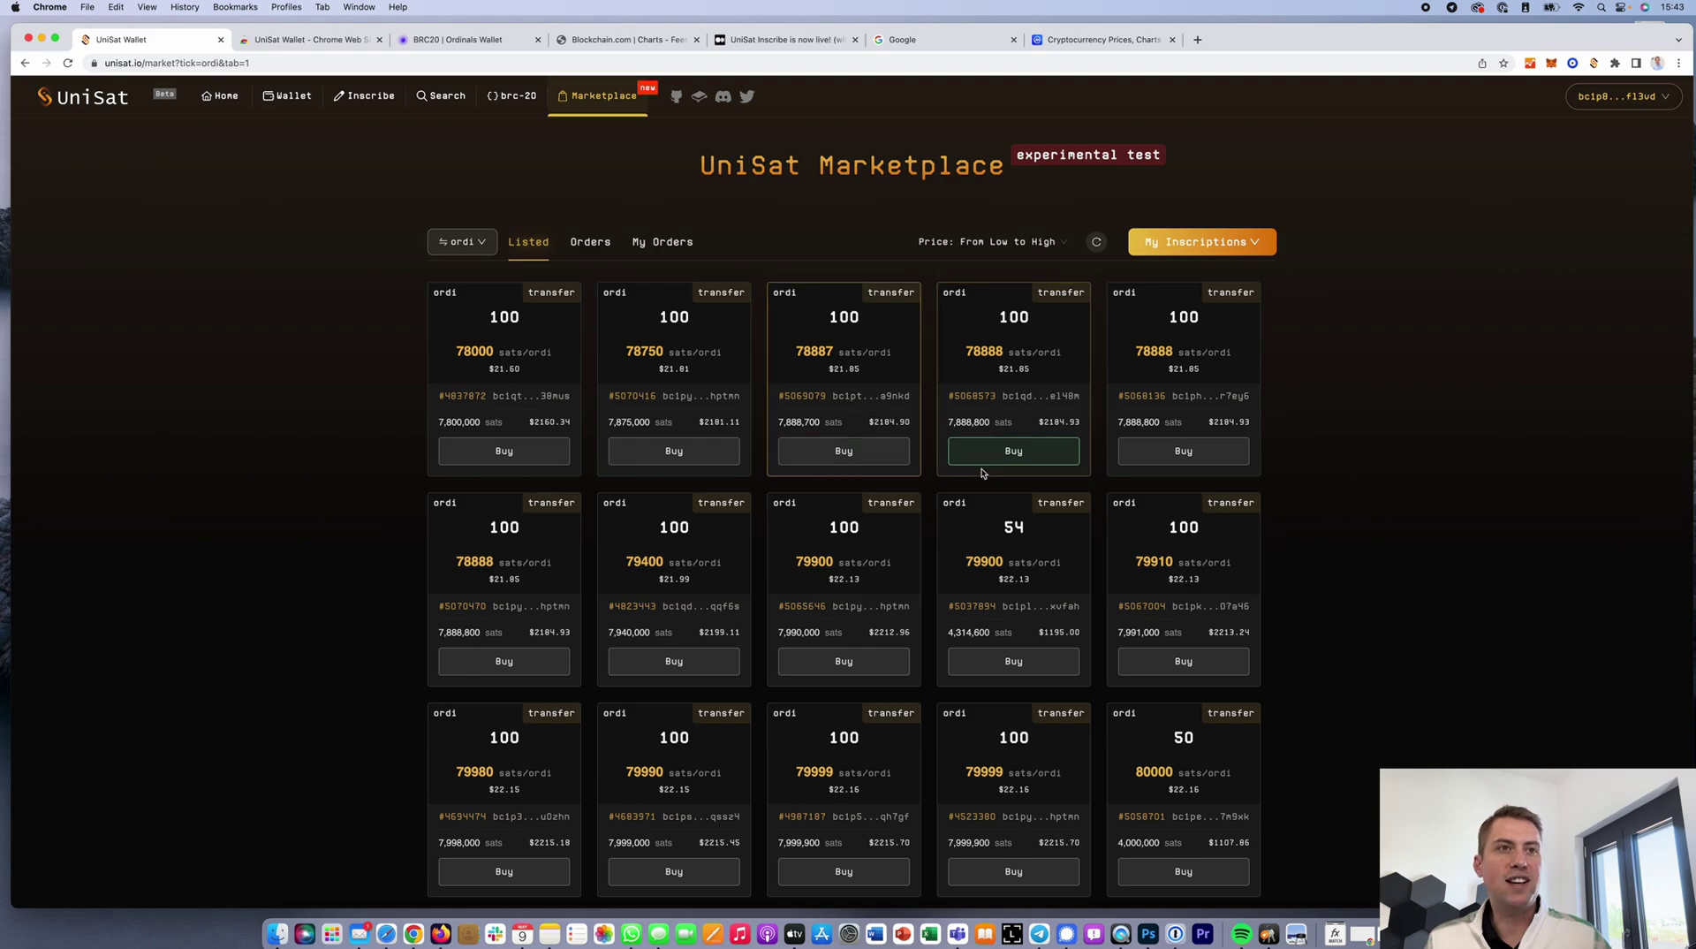
Step: Open the $ORDI token page from the Ordinals Wallet BRC20 list
left_click(494, 40)
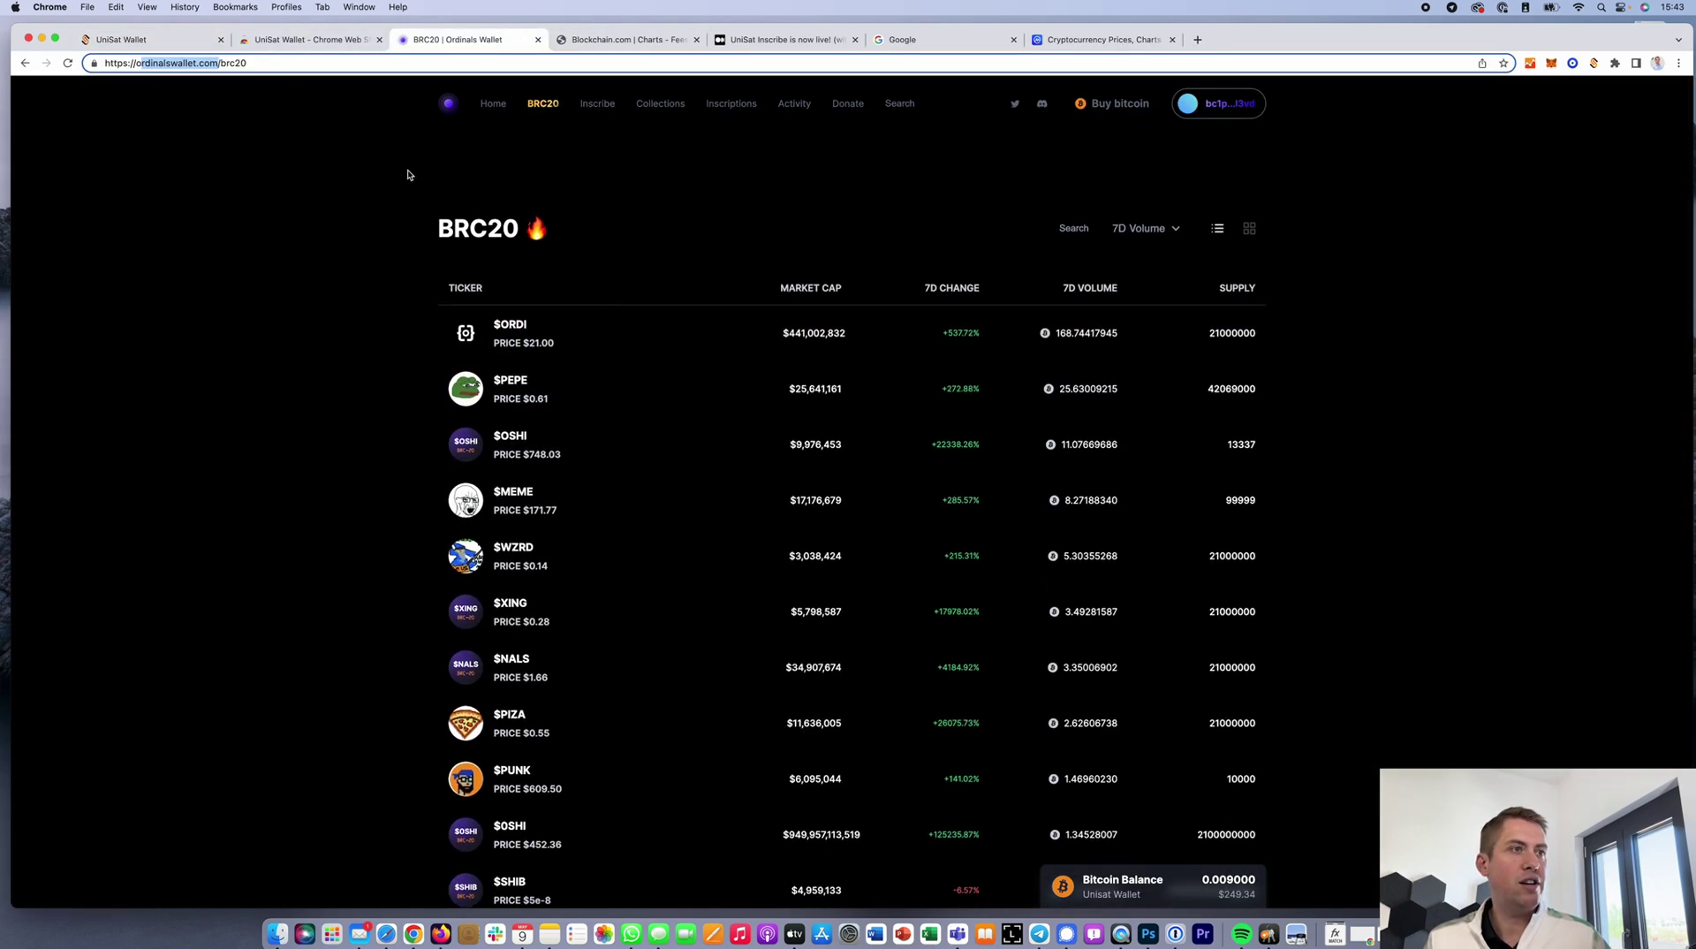
scroll(583, 429, "down", 1)
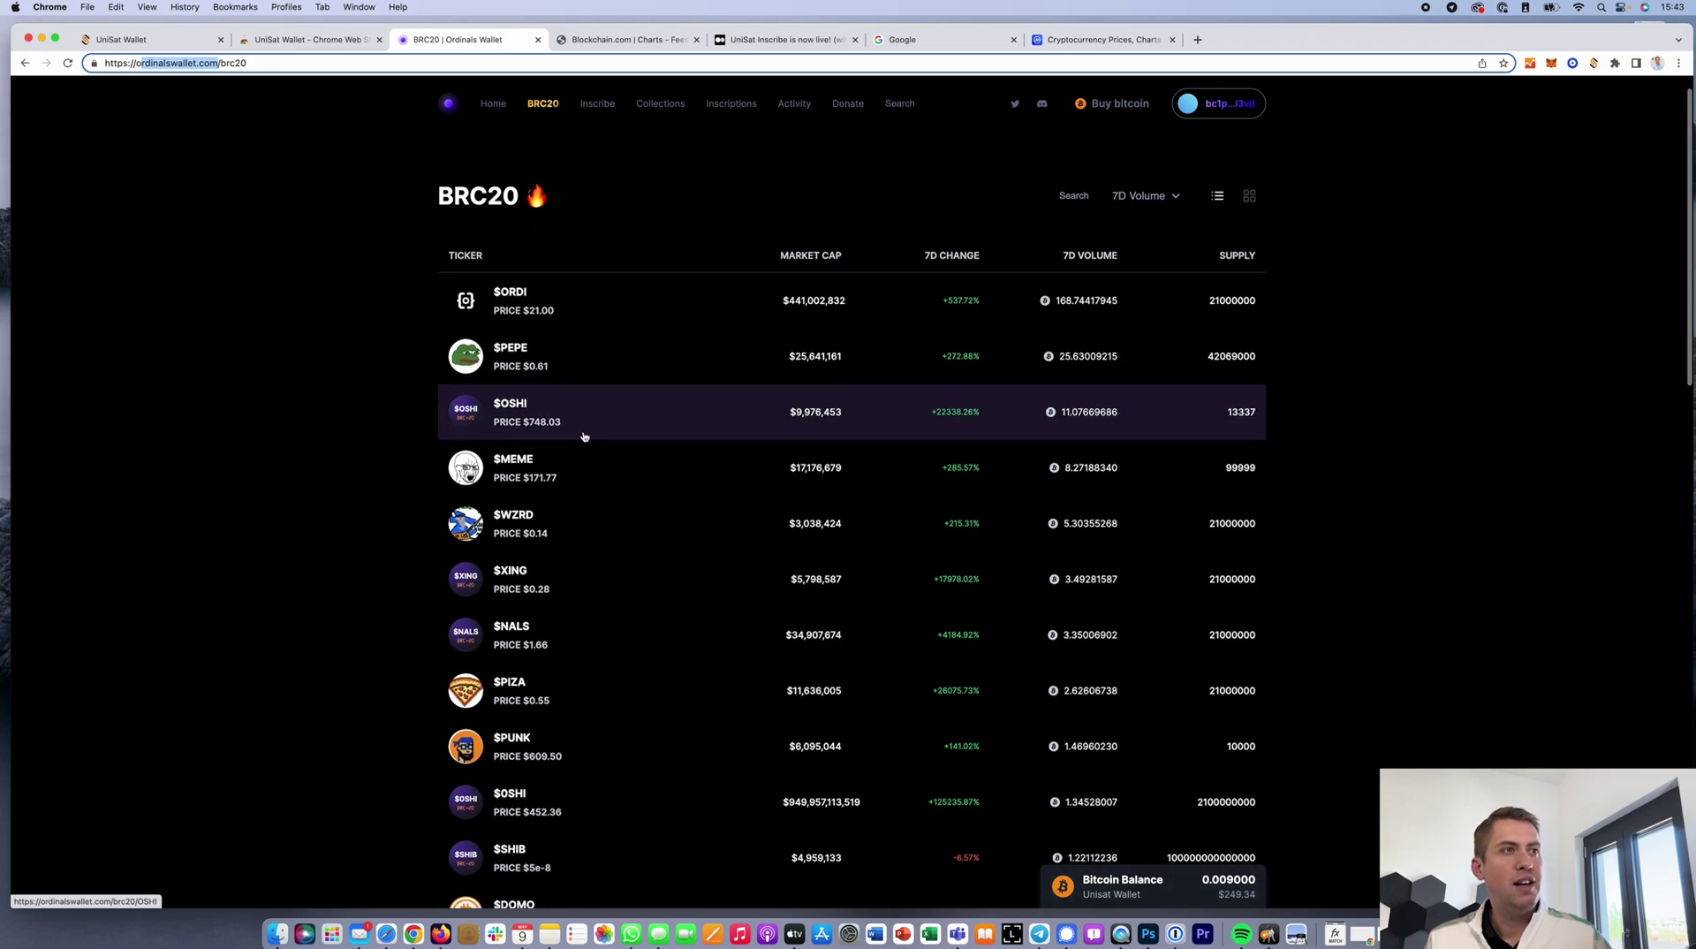
left_click(526, 305)
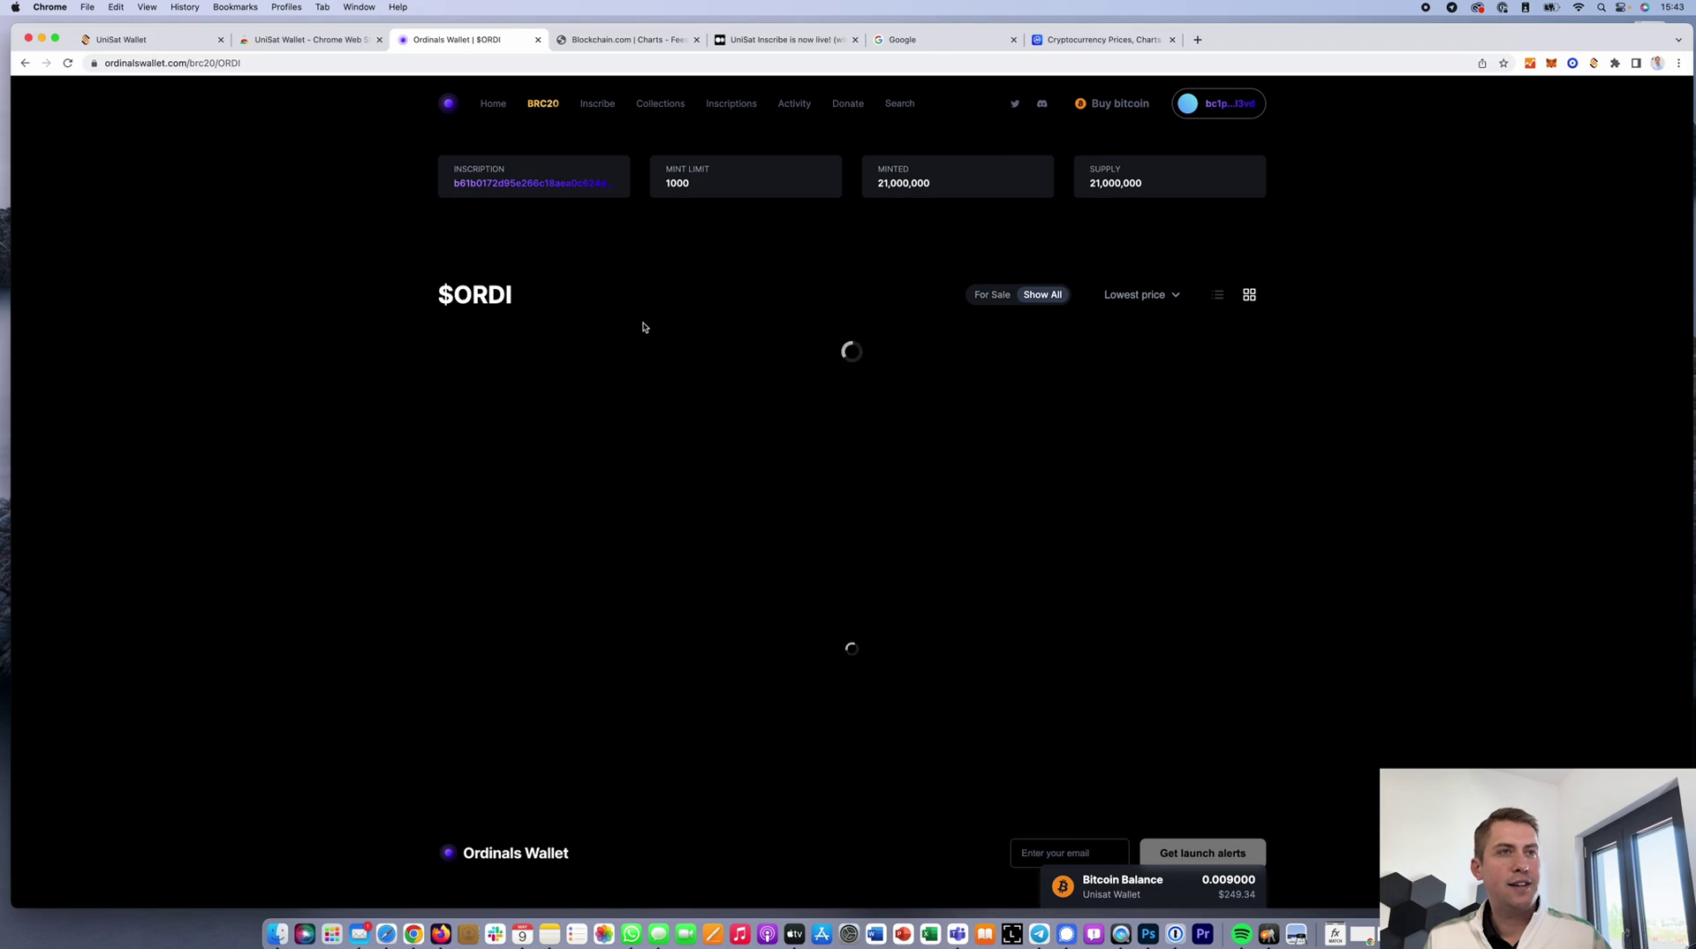
Step: Scroll through the $ORDI listing cards, such as 50 $ORDI at $26.72 per $ORDI
scroll(854, 645, "down", 2)
scroll(857, 644, "down", 3)
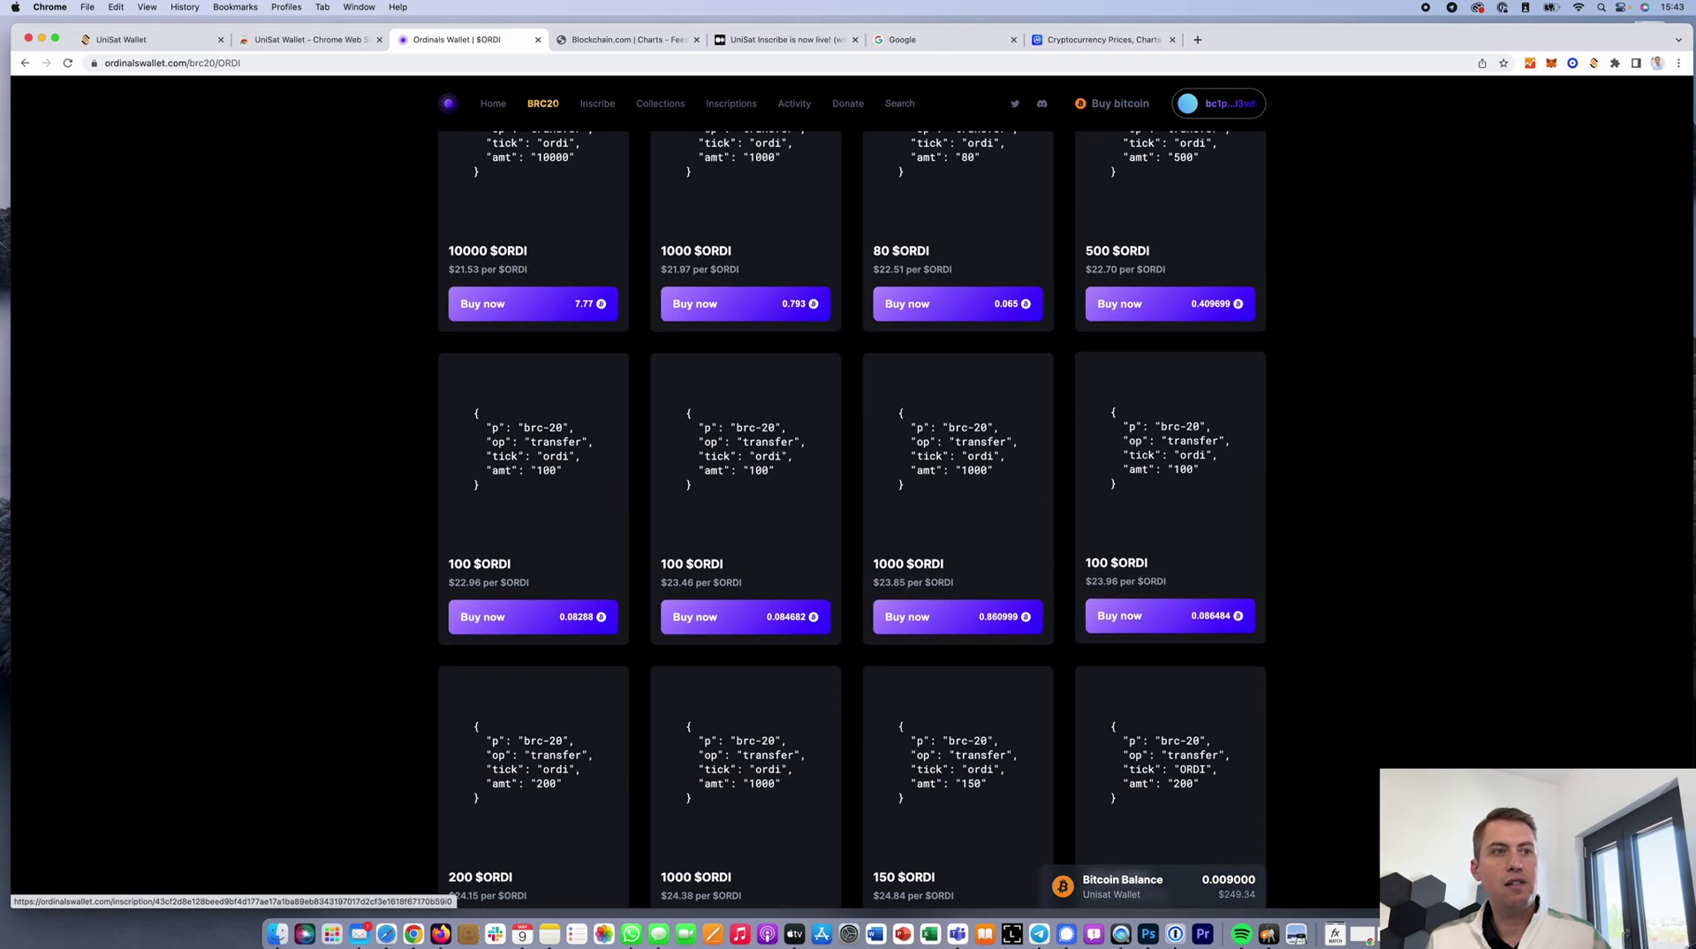
scroll(778, 561, "down", 4)
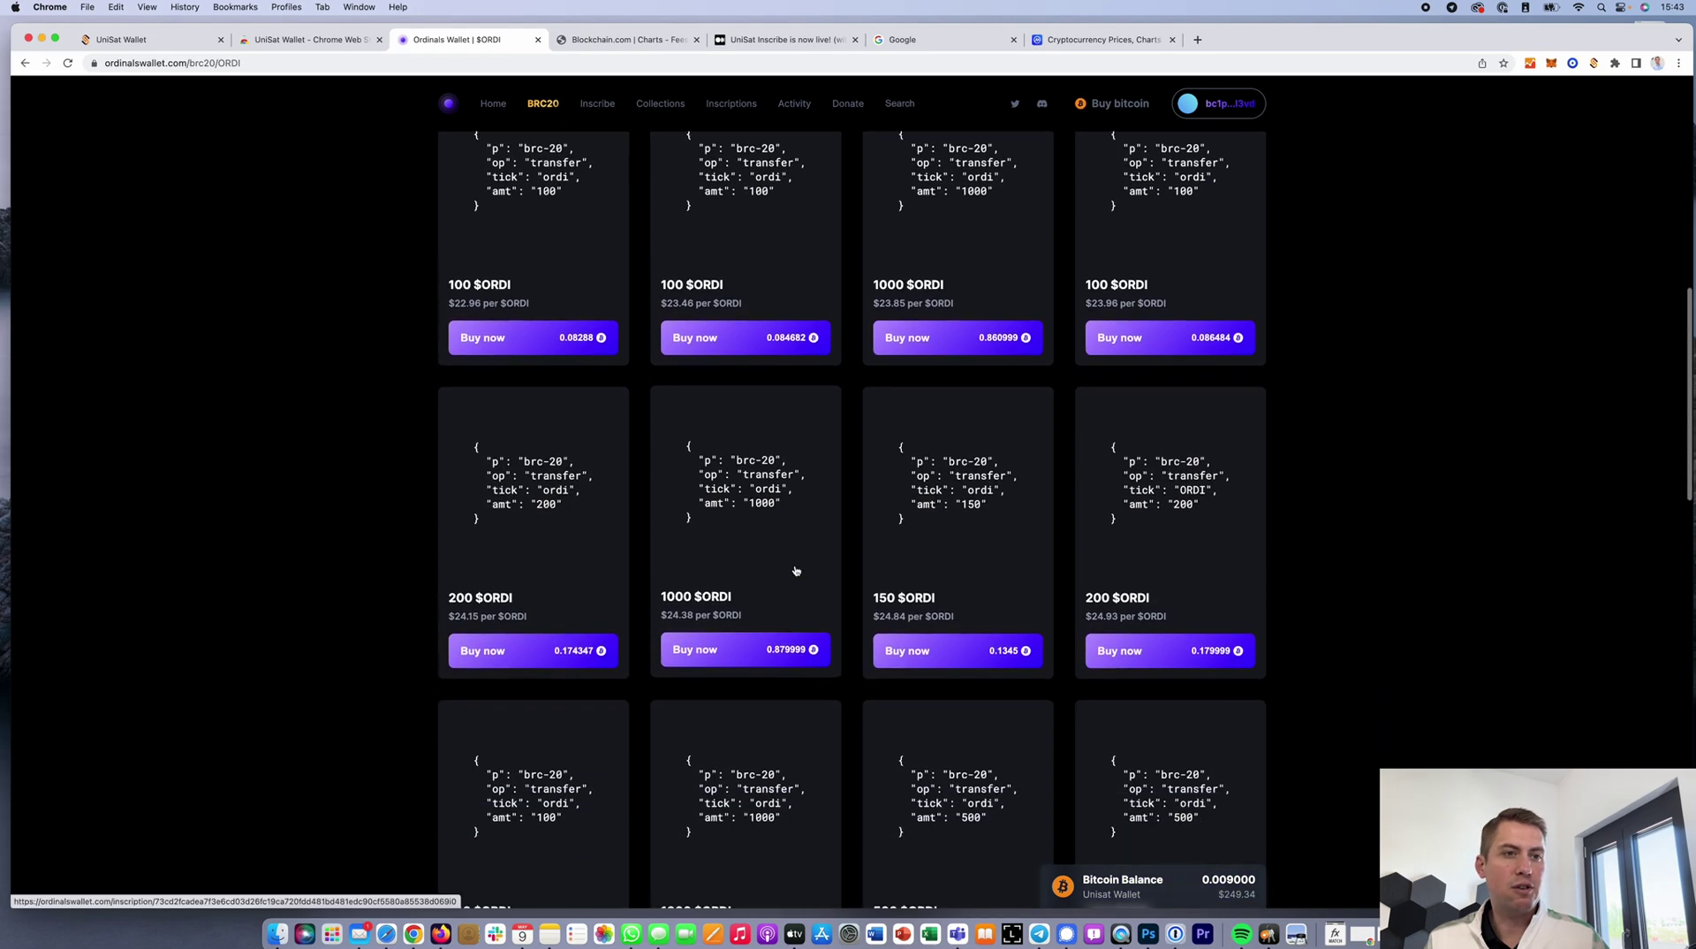
scroll(967, 539, "down", 3)
scroll(945, 480, "down", 1)
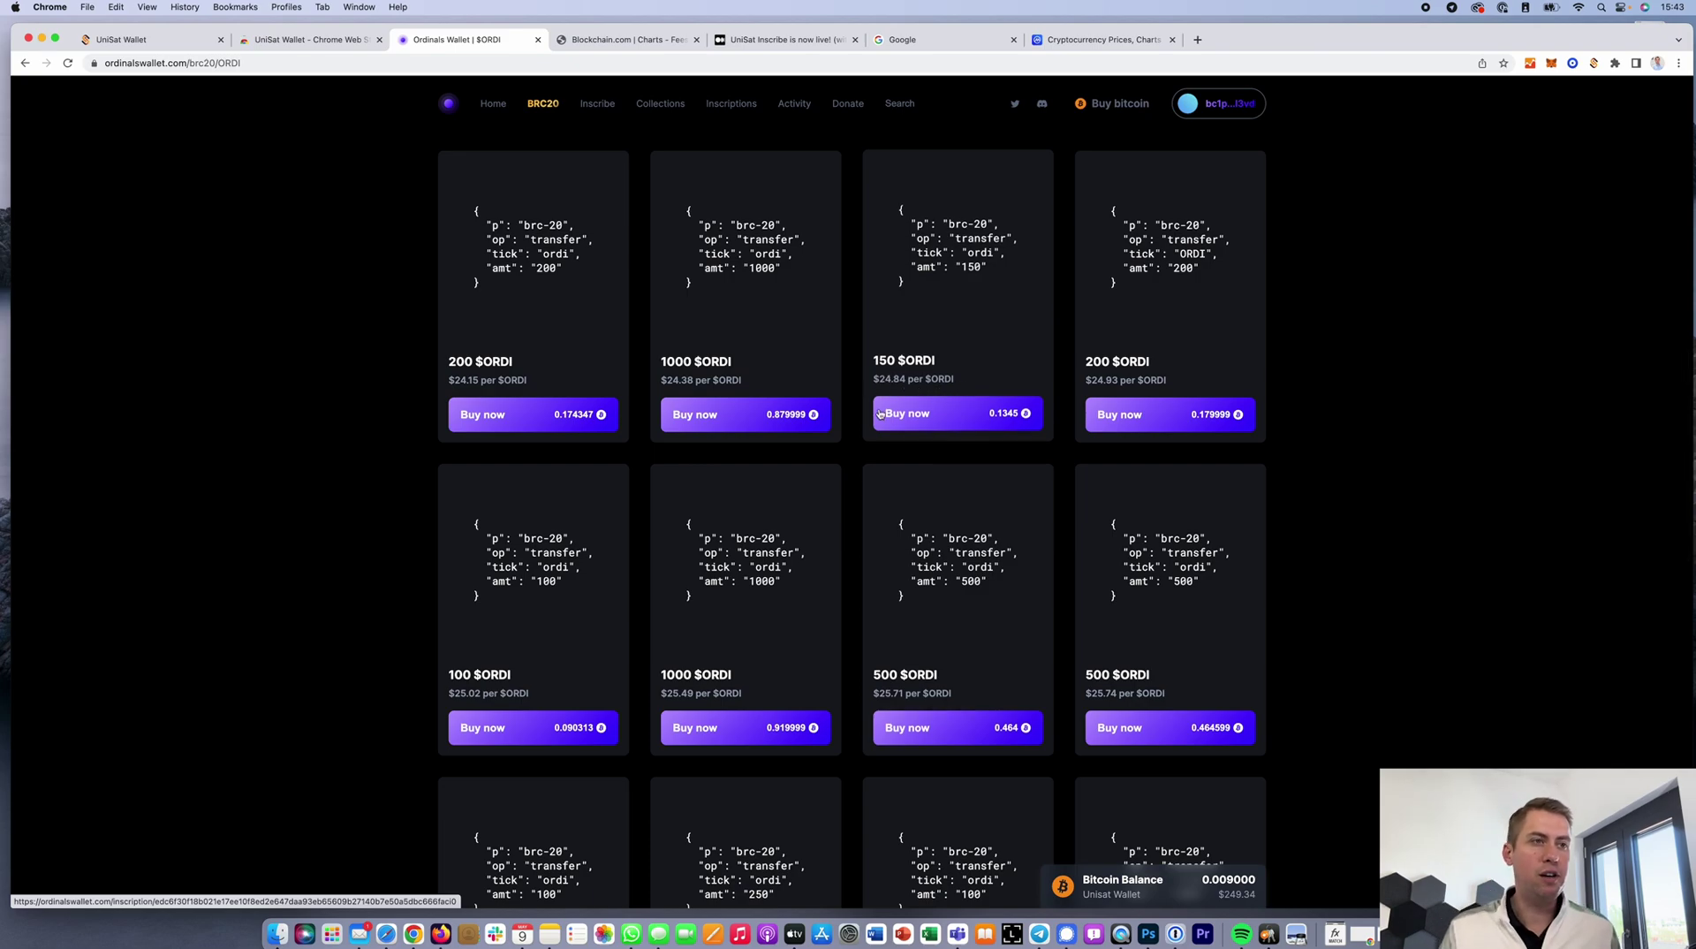
scroll(836, 456, "down", 5)
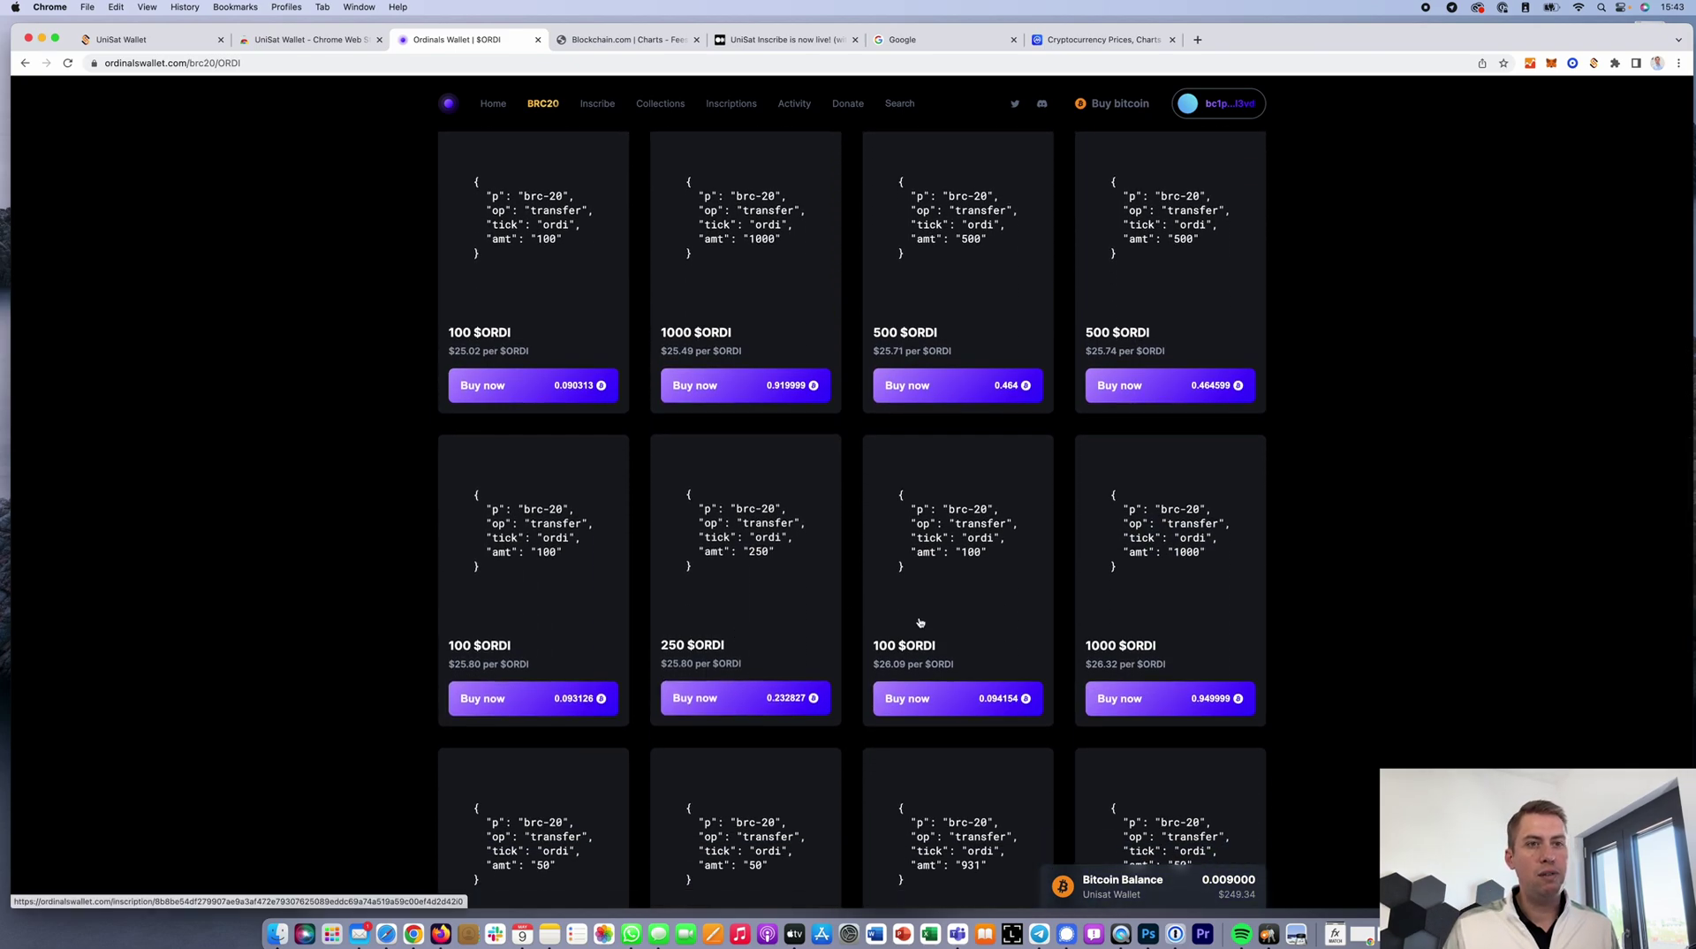
scroll(662, 651, "down", 3)
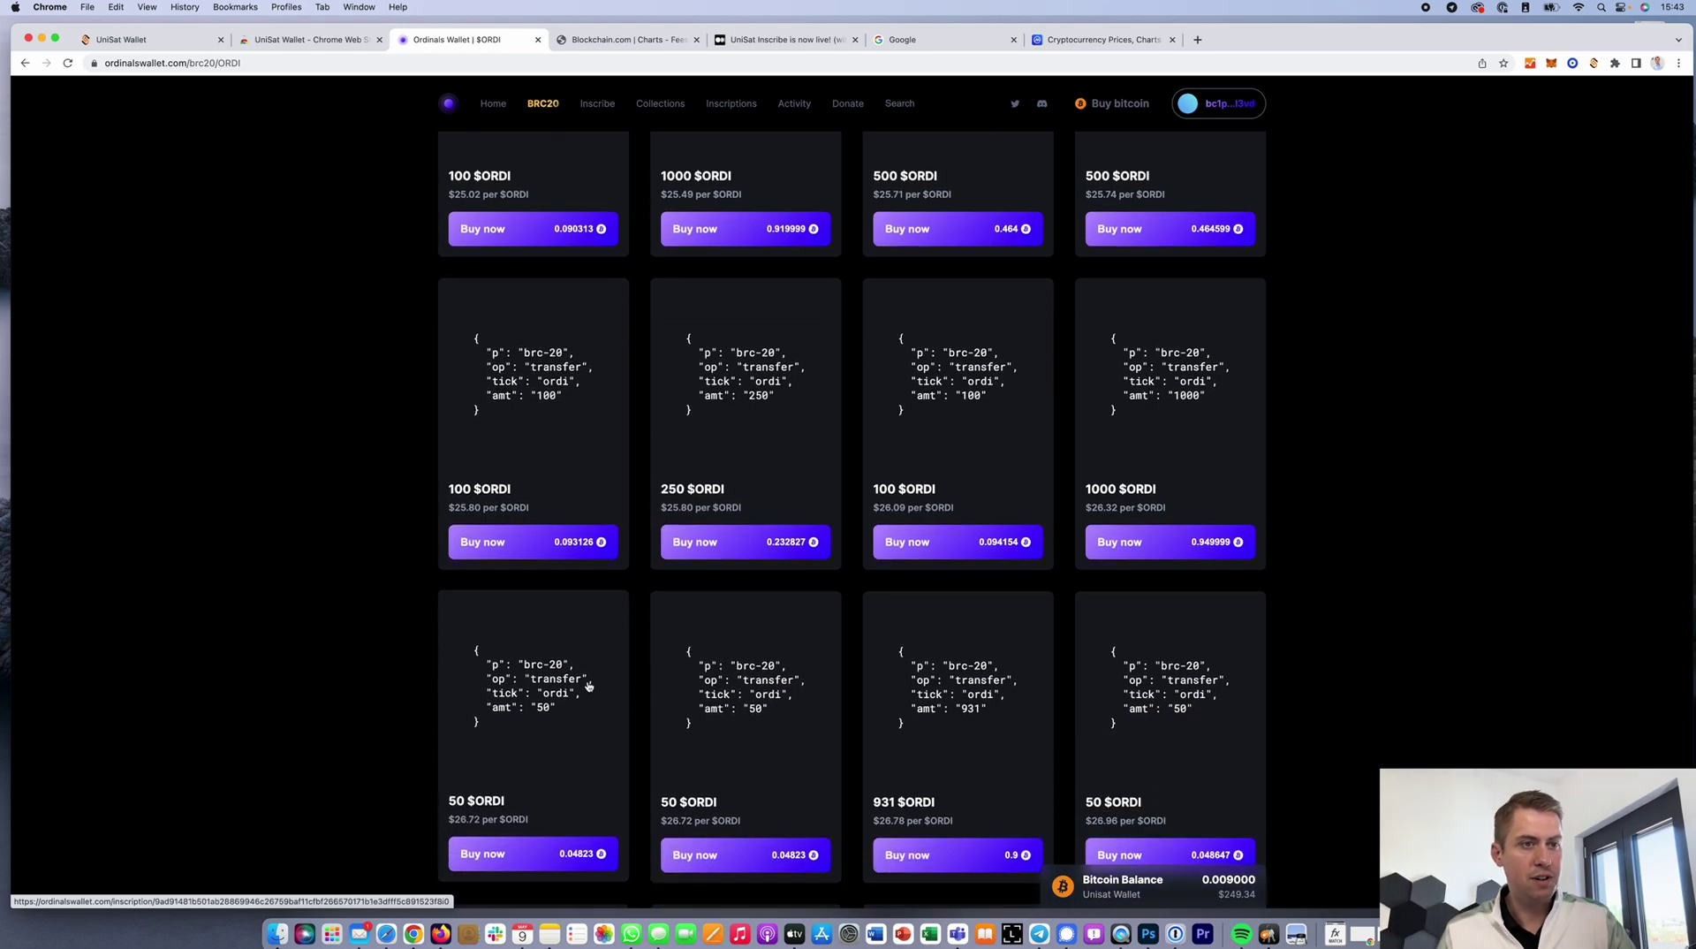
scroll(723, 707, "down", 2)
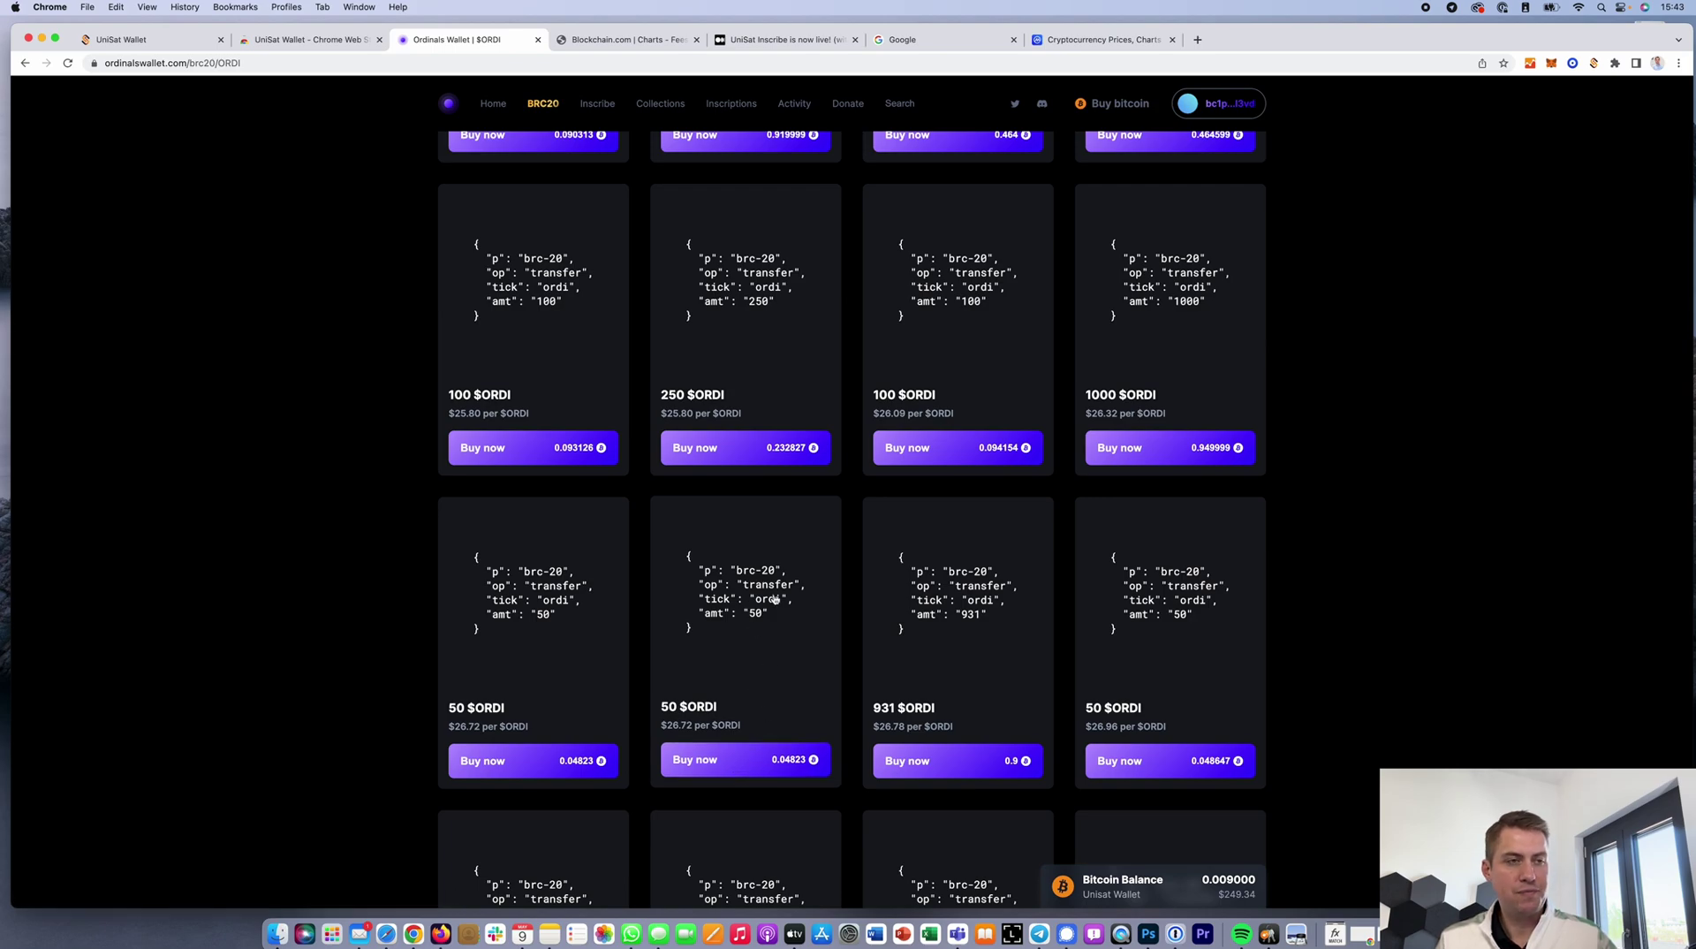
left_click(741, 771)
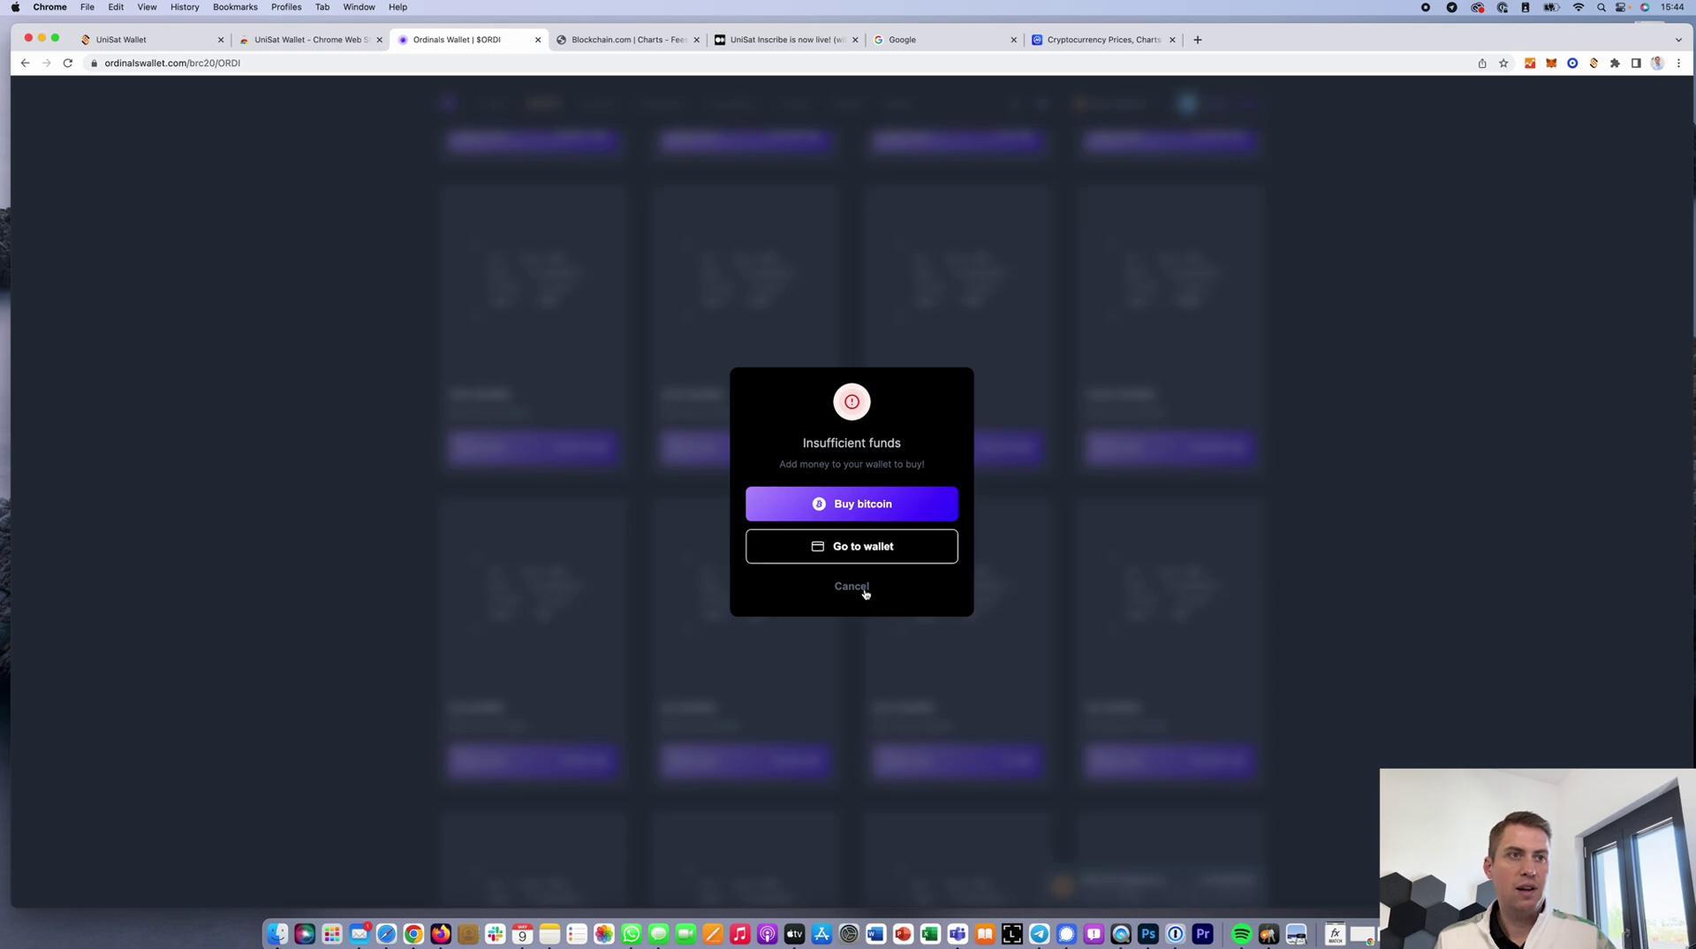
left_click(854, 587)
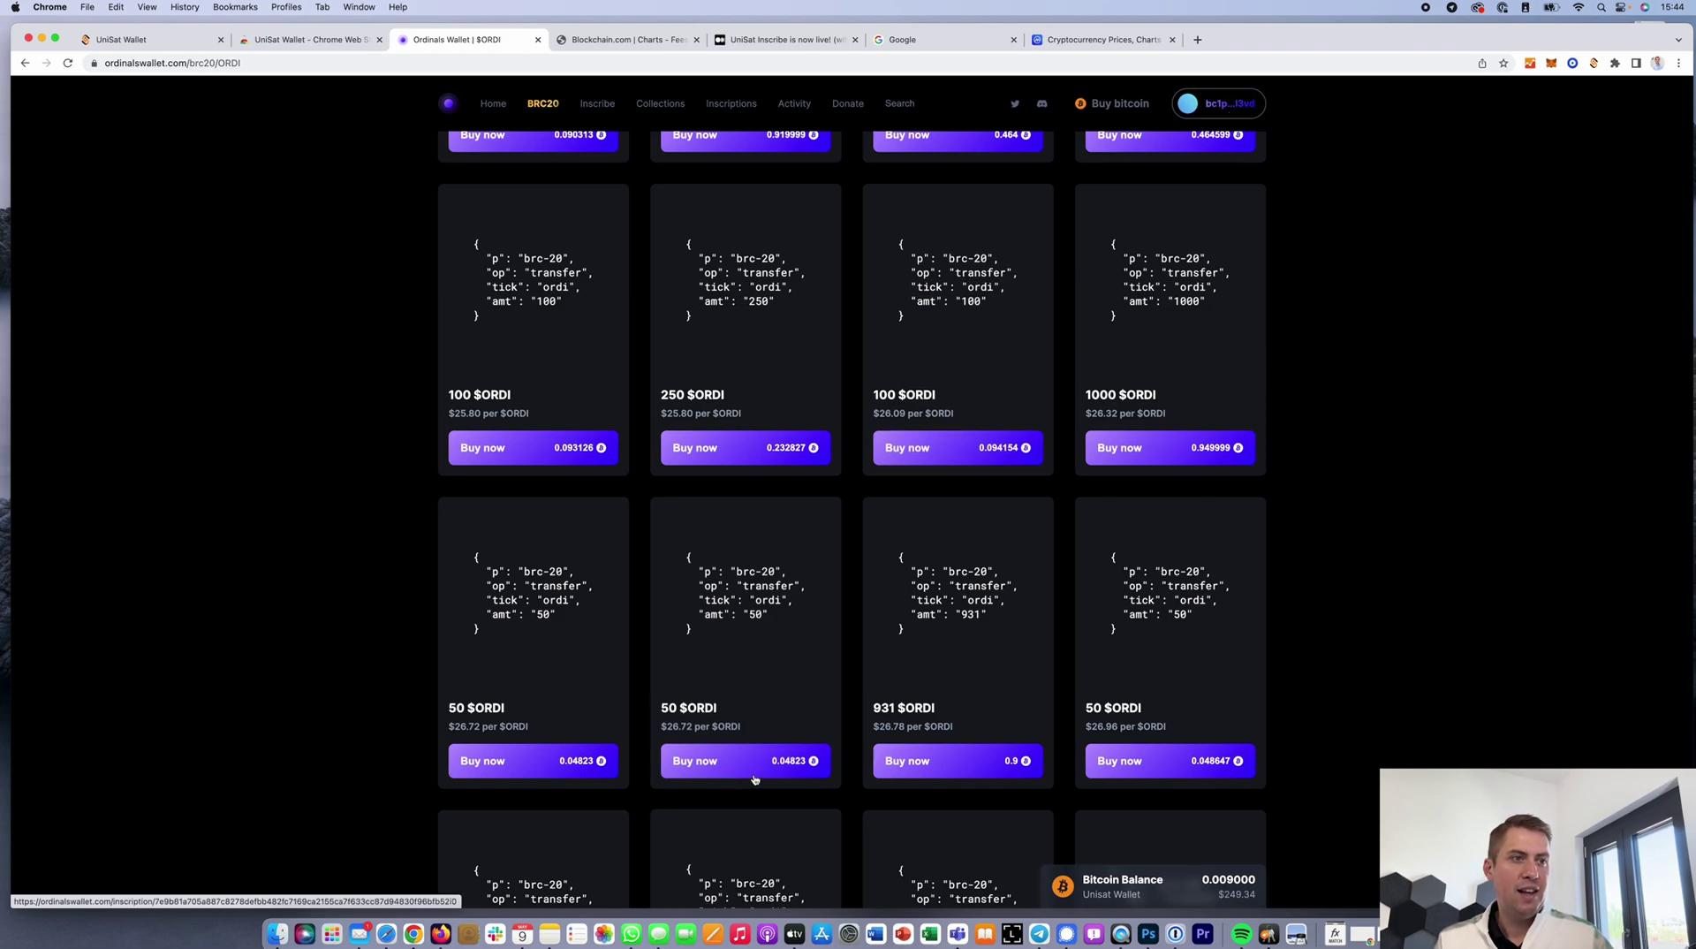
scroll(764, 700, "down", 2)
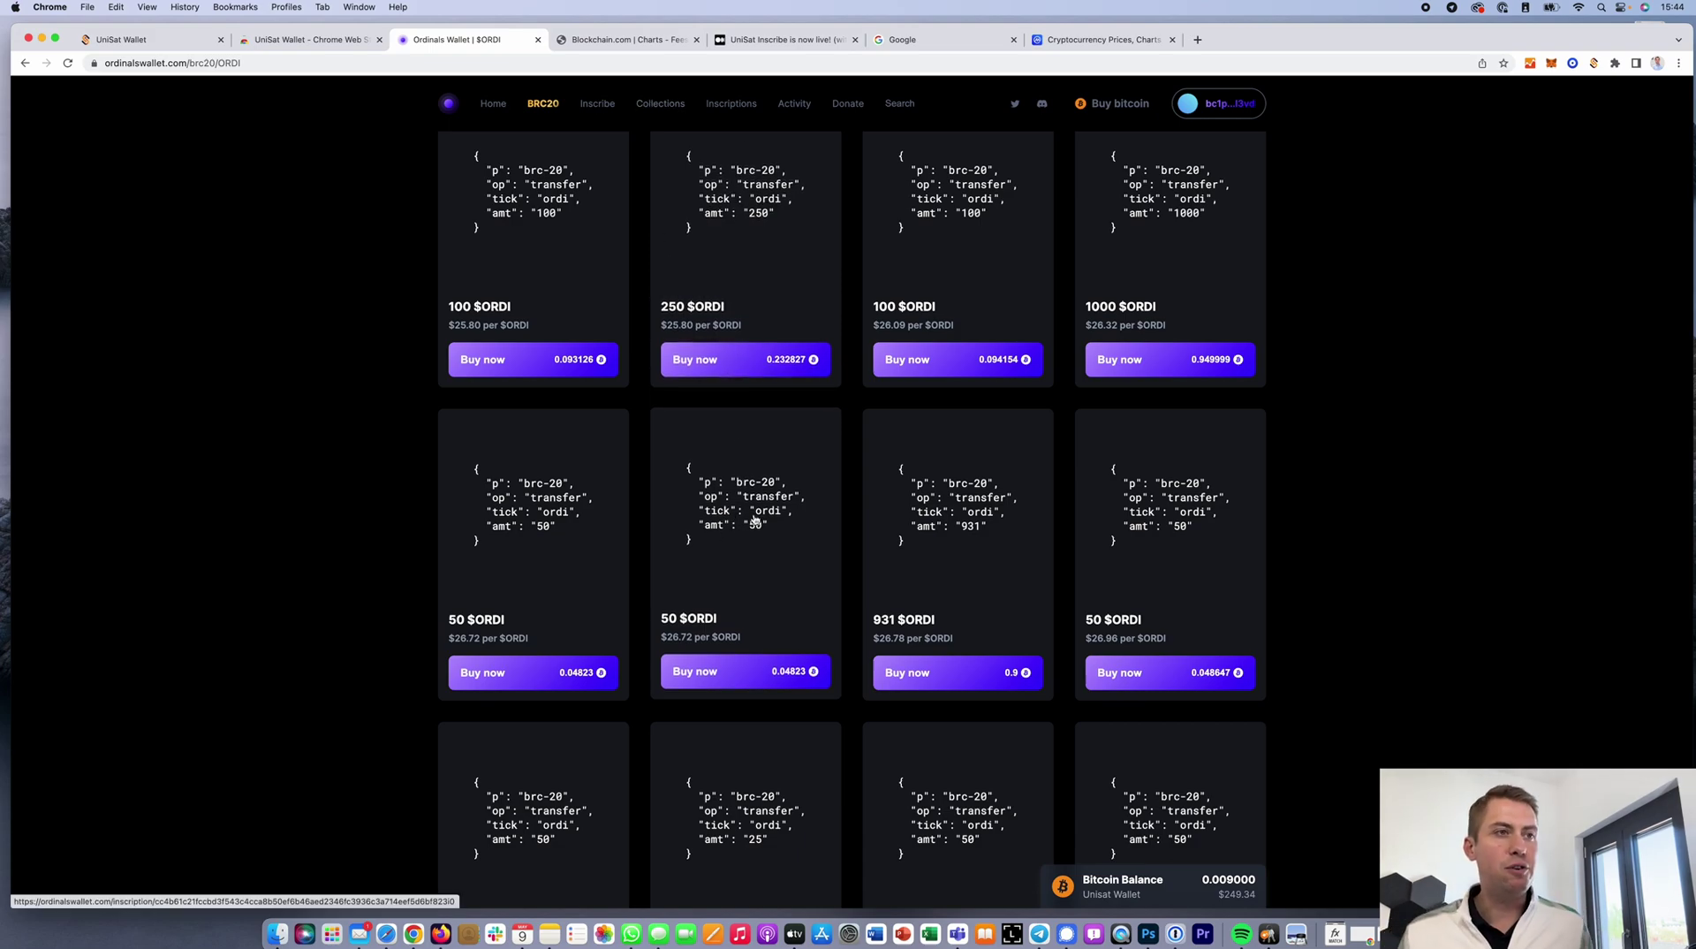
scroll(755, 522, "down", 2)
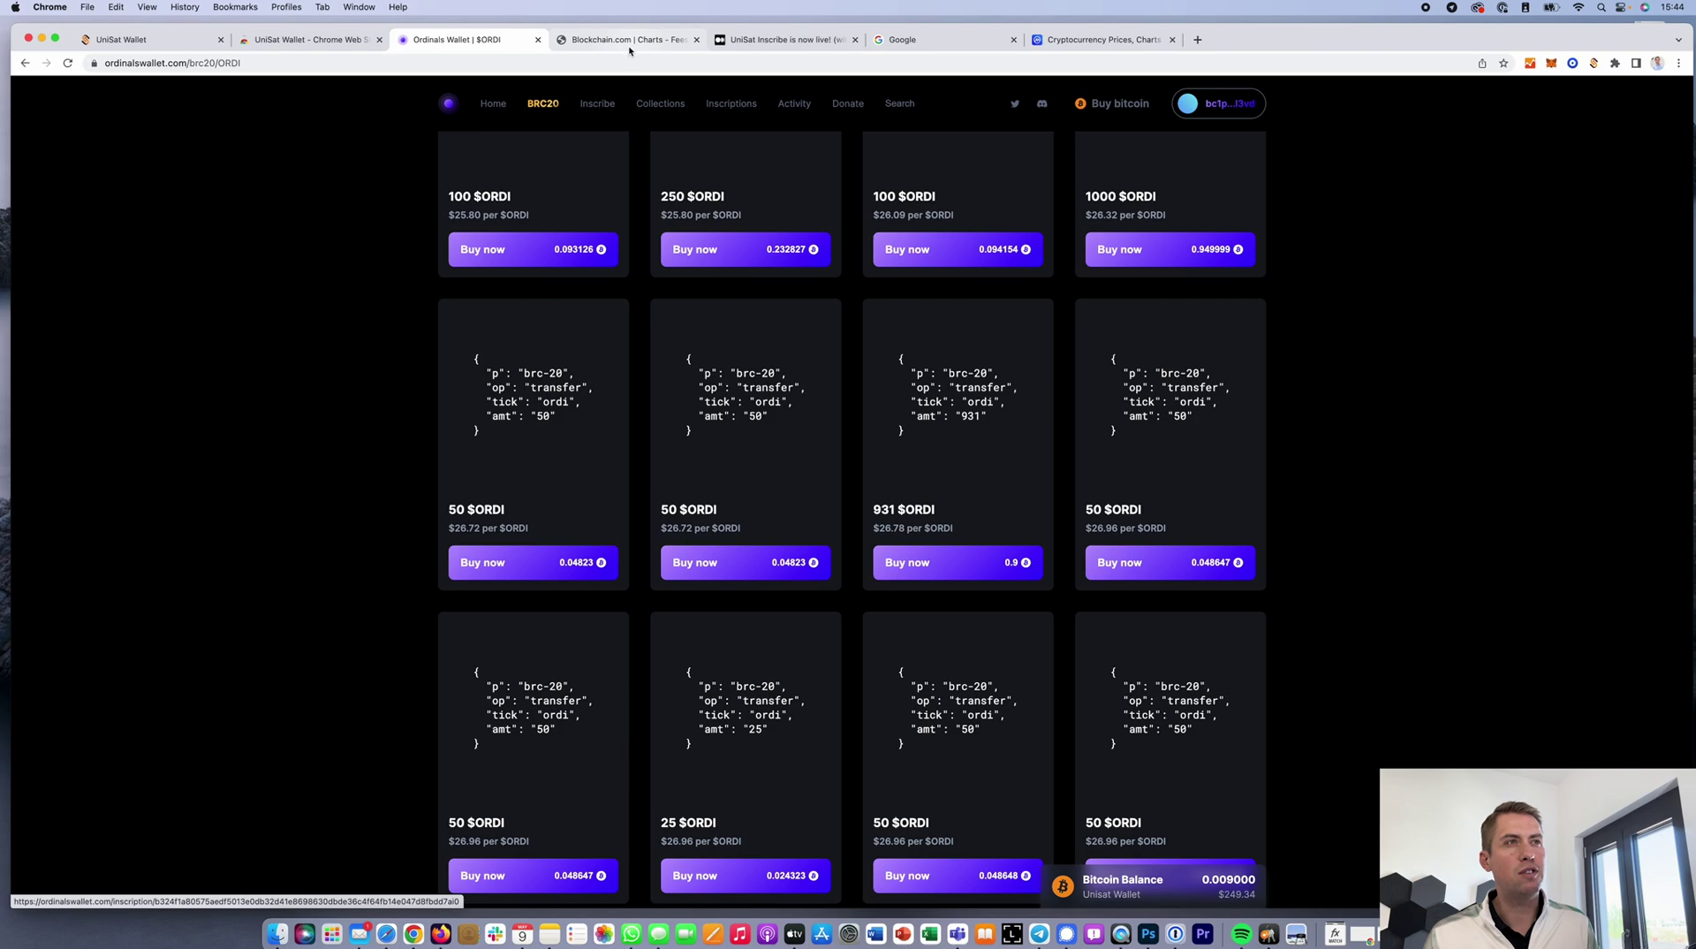
Step: Glance at the Blockchain.com fee chart and the $ORDI listings, then return to UniSat
left_click(637, 44)
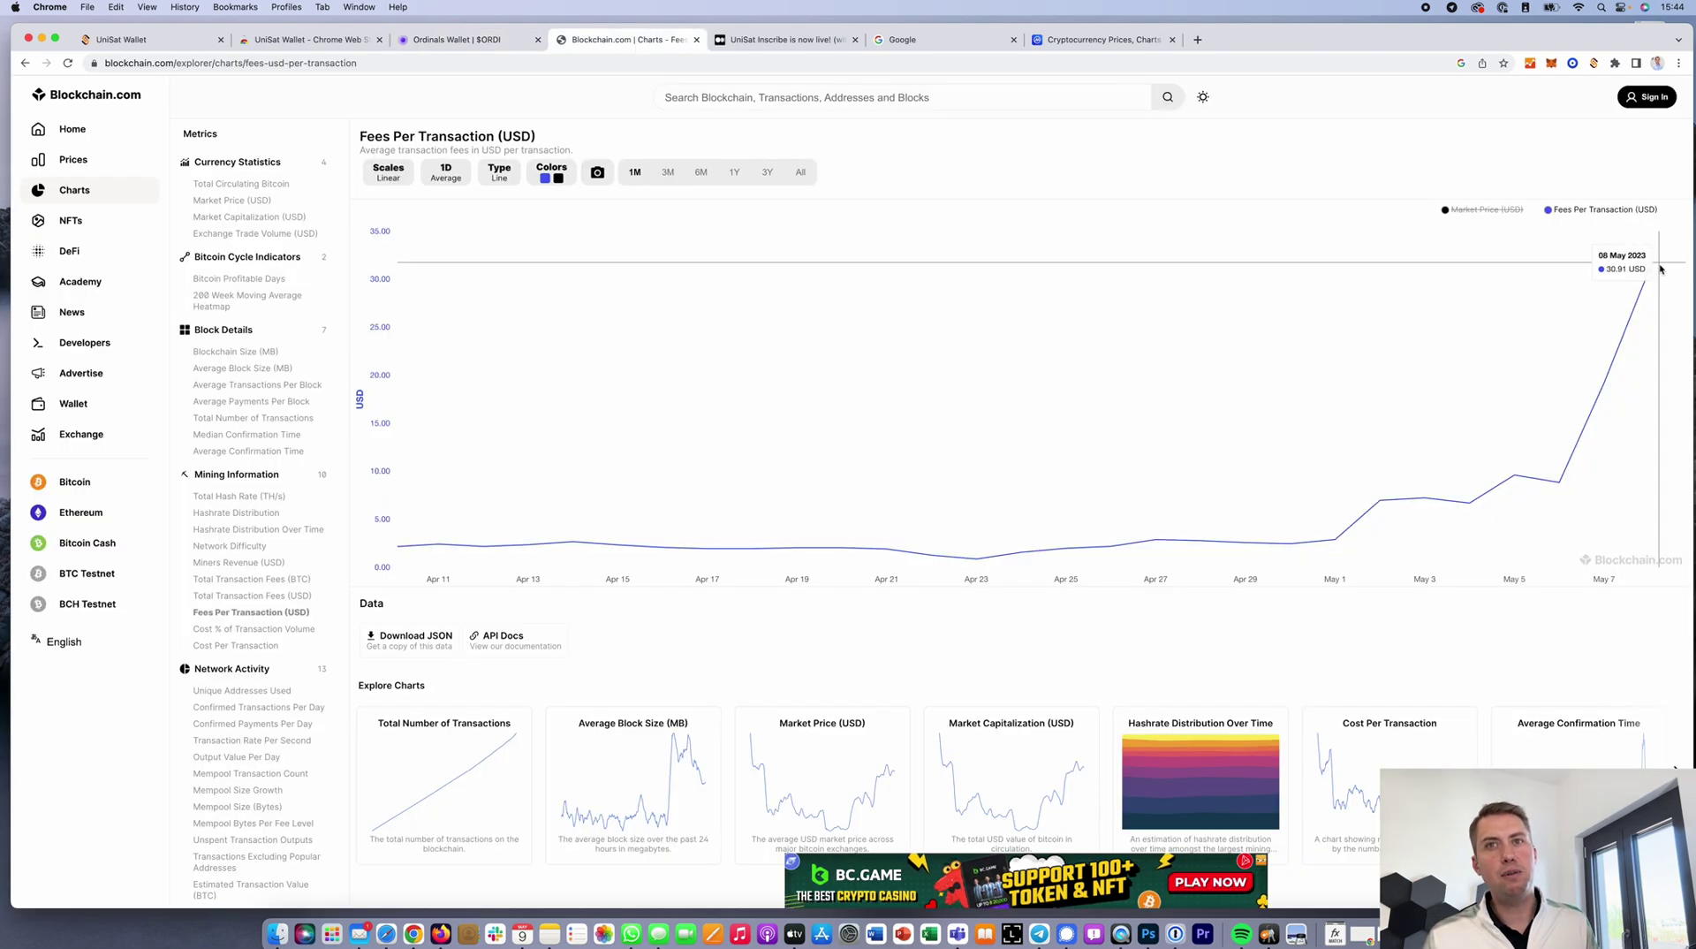
left_click(457, 42)
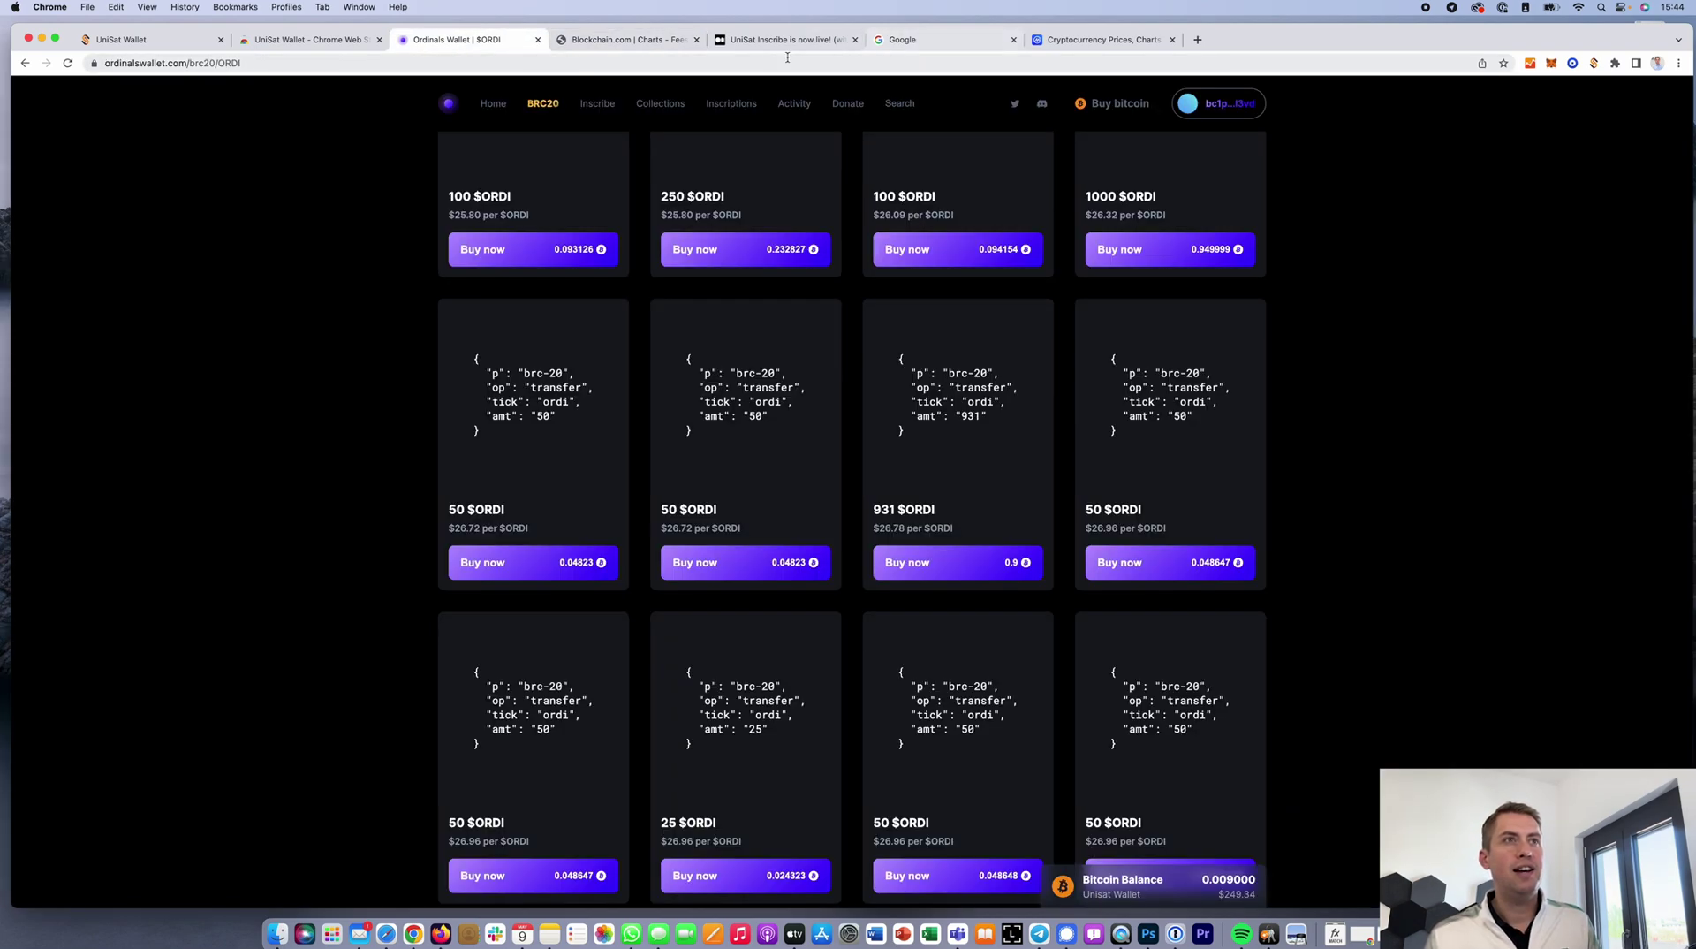
left_click(123, 40)
Step: Open UniSat's full brc-20 list and scroll through tokens' deploy time, progress and holders
left_click(511, 96)
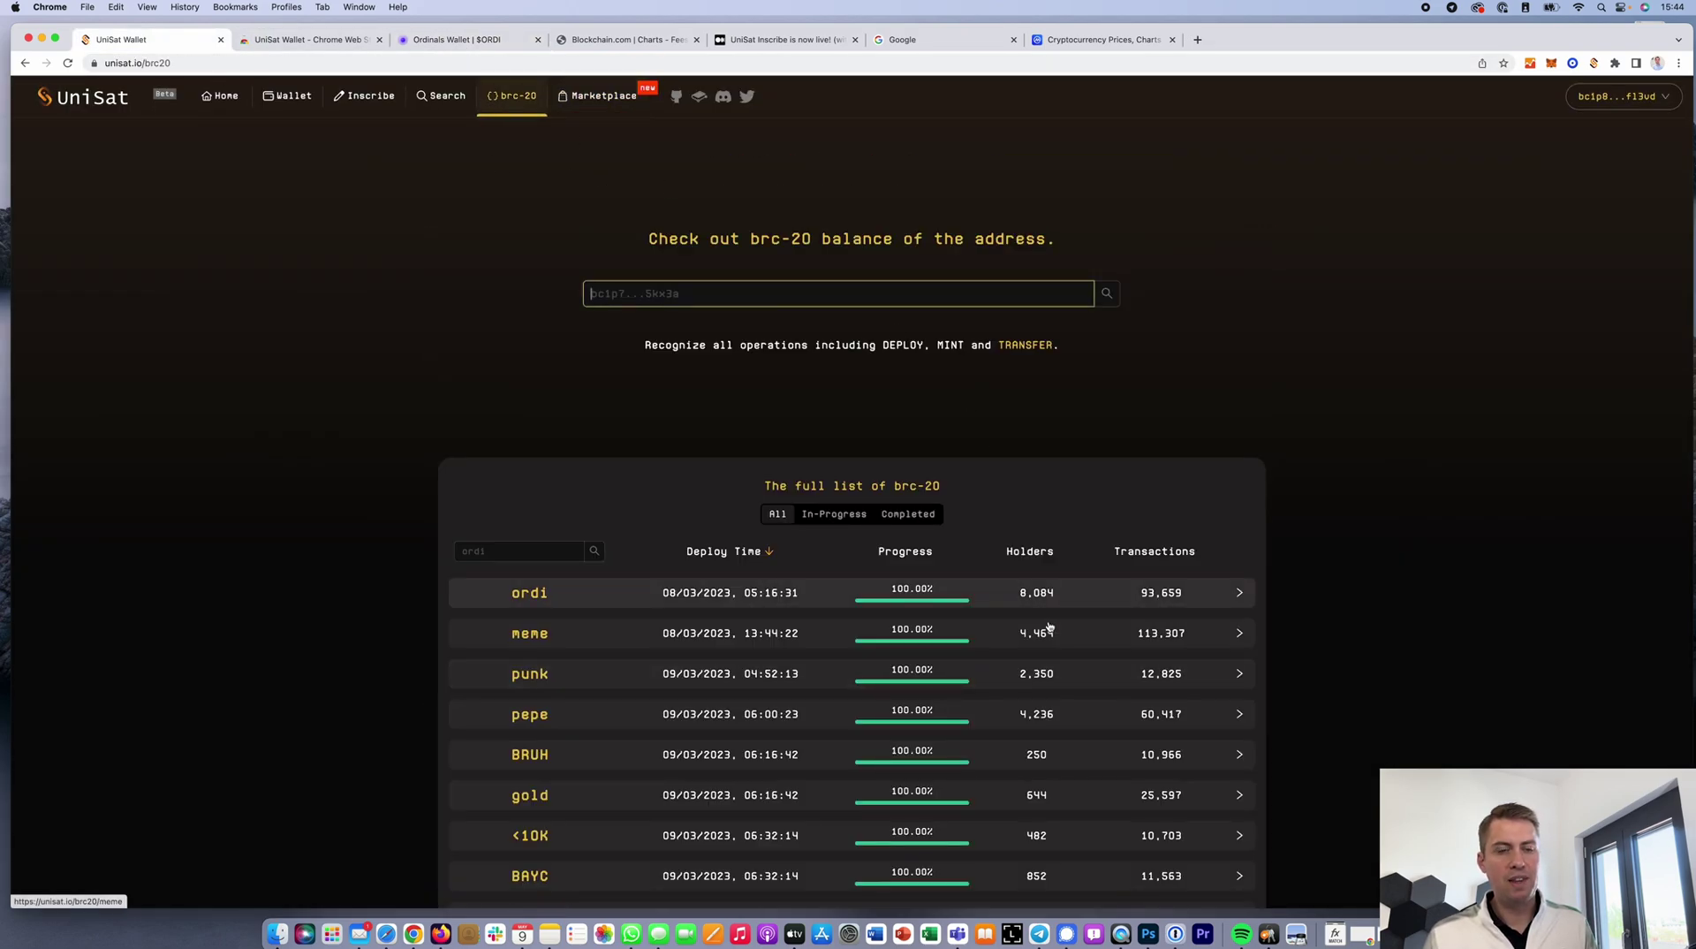
scroll(1041, 588, "down", 2)
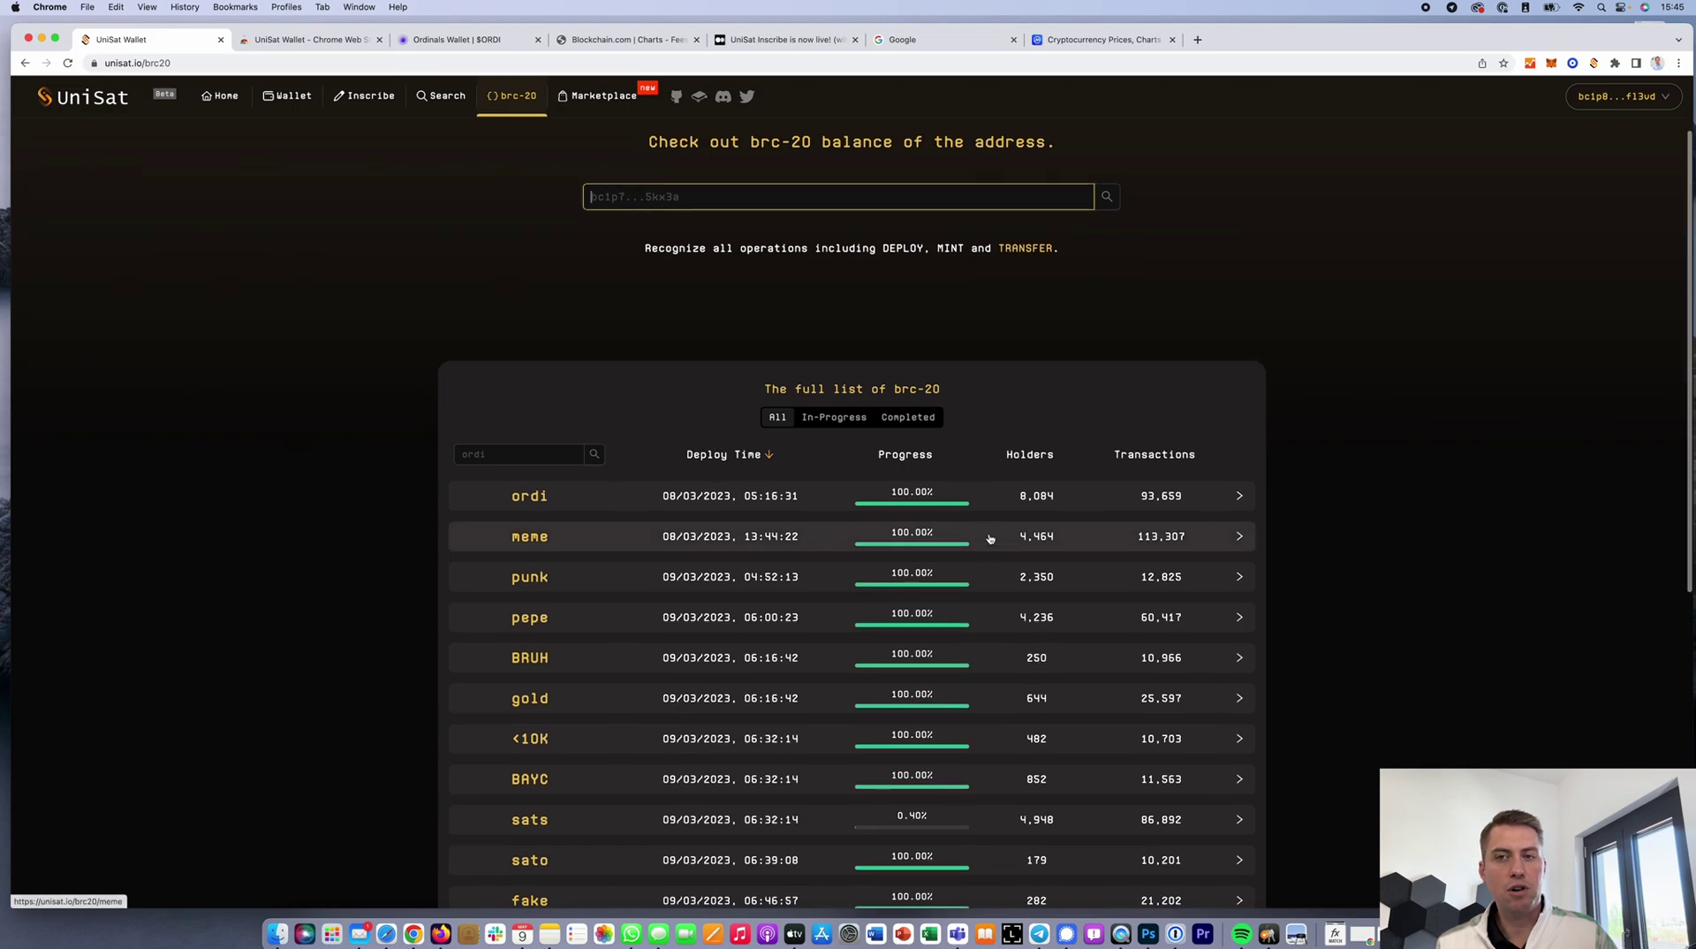
scroll(990, 537, "down", 2)
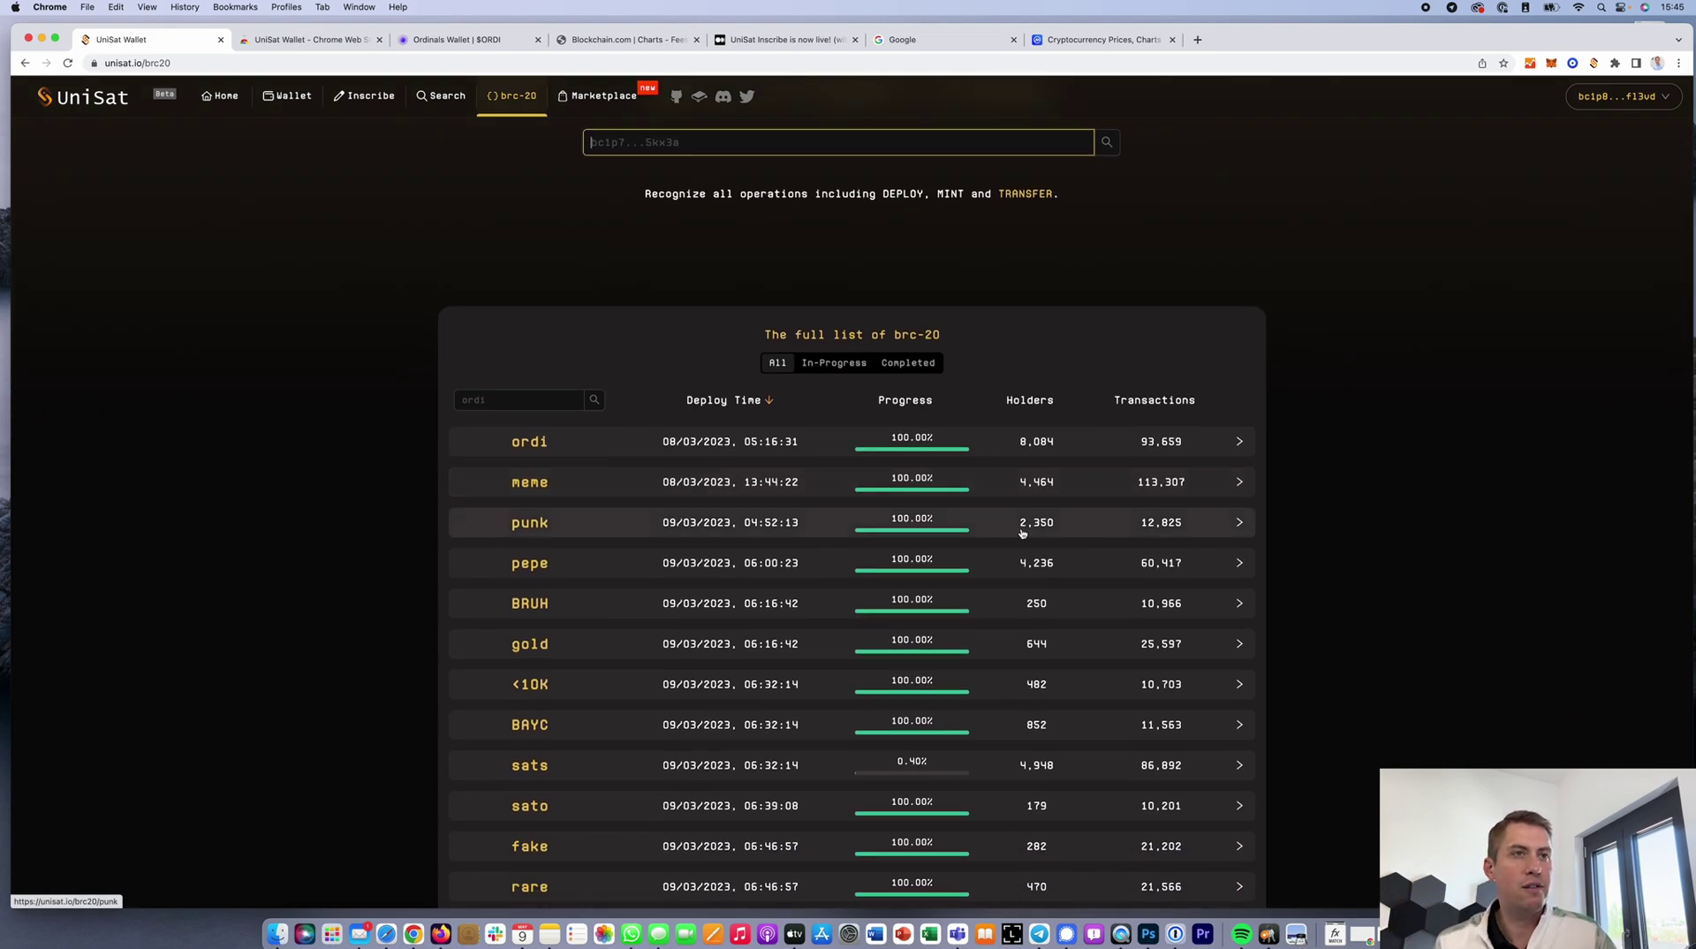